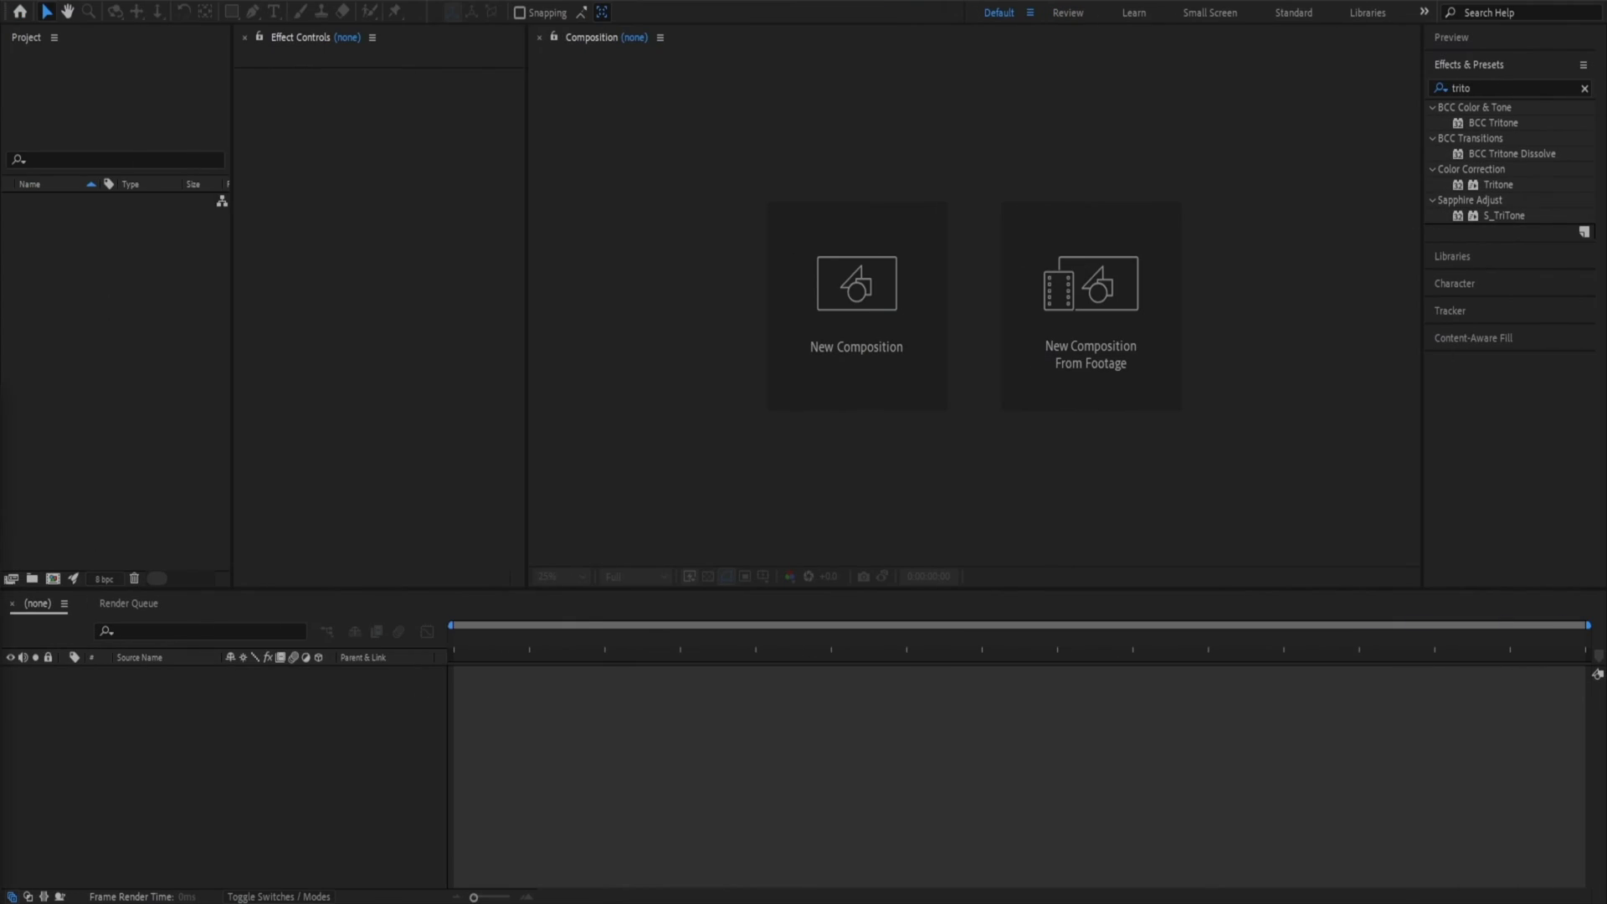
Create a 1920 x 1080 composition at 23.976 fps lasting 30 seconds and add a comp-sized dark gray solid to it
click(913, 345)
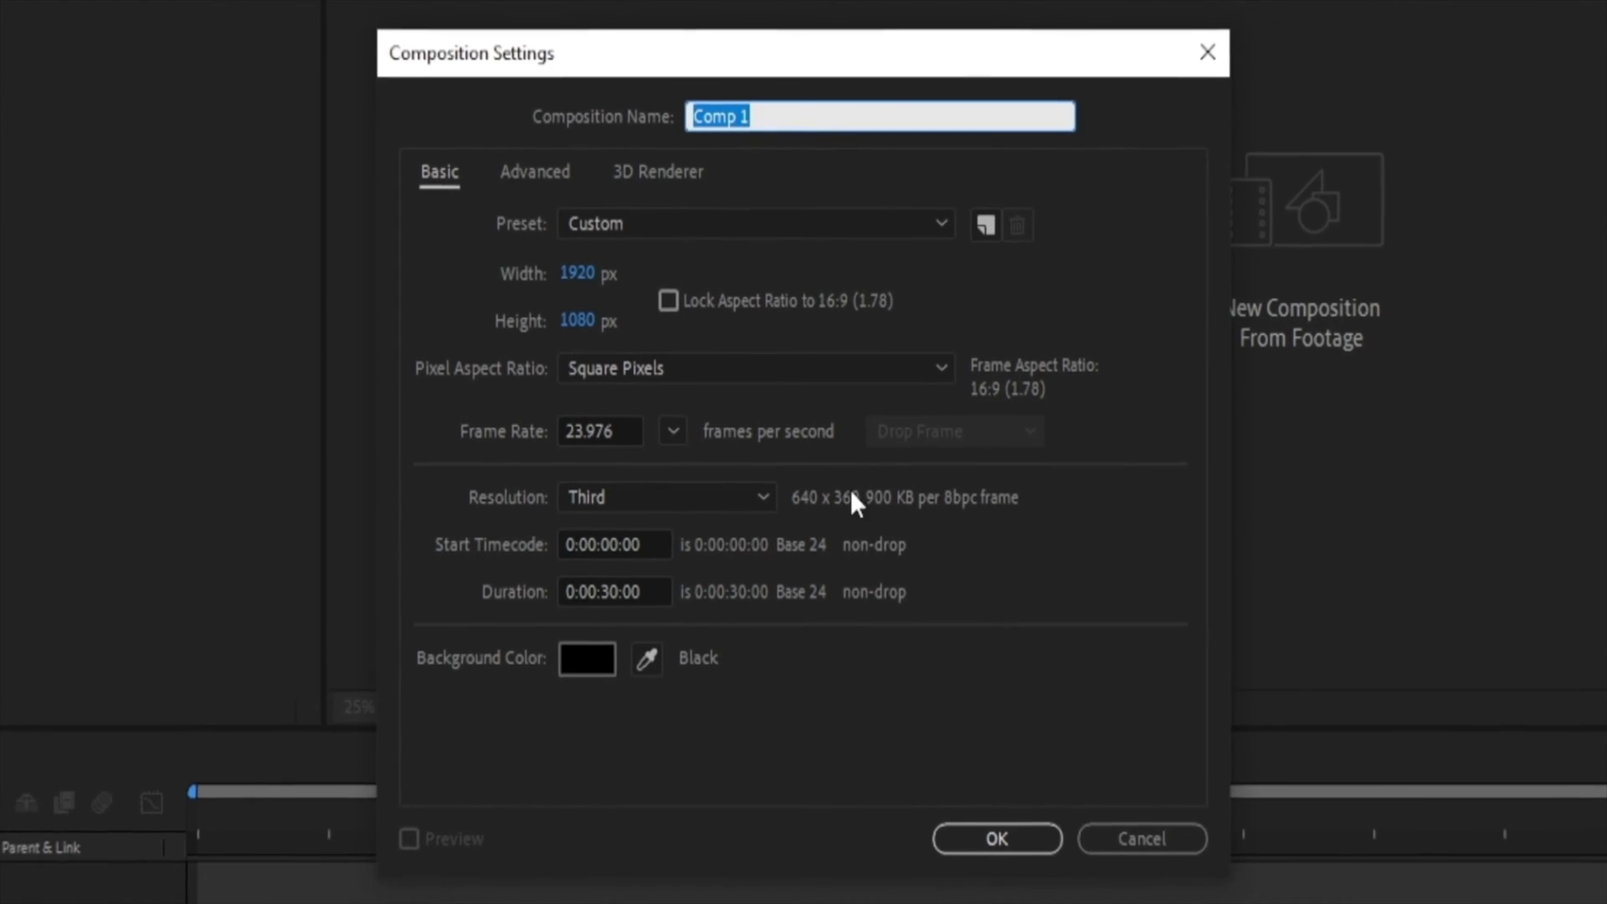
click(996, 839)
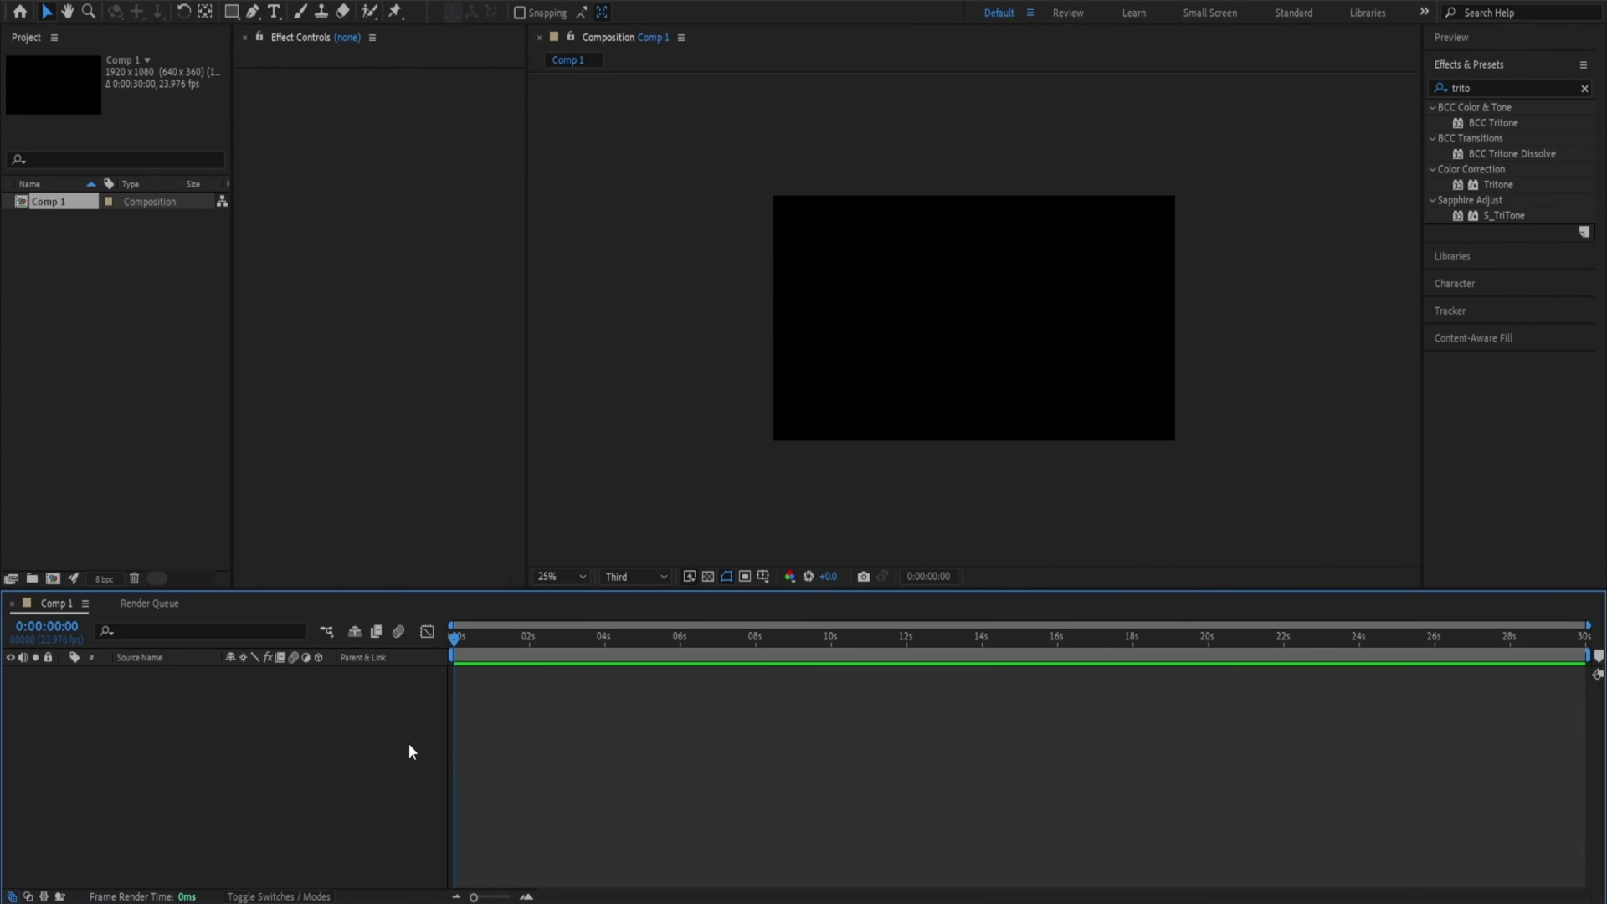
right_click(409, 751)
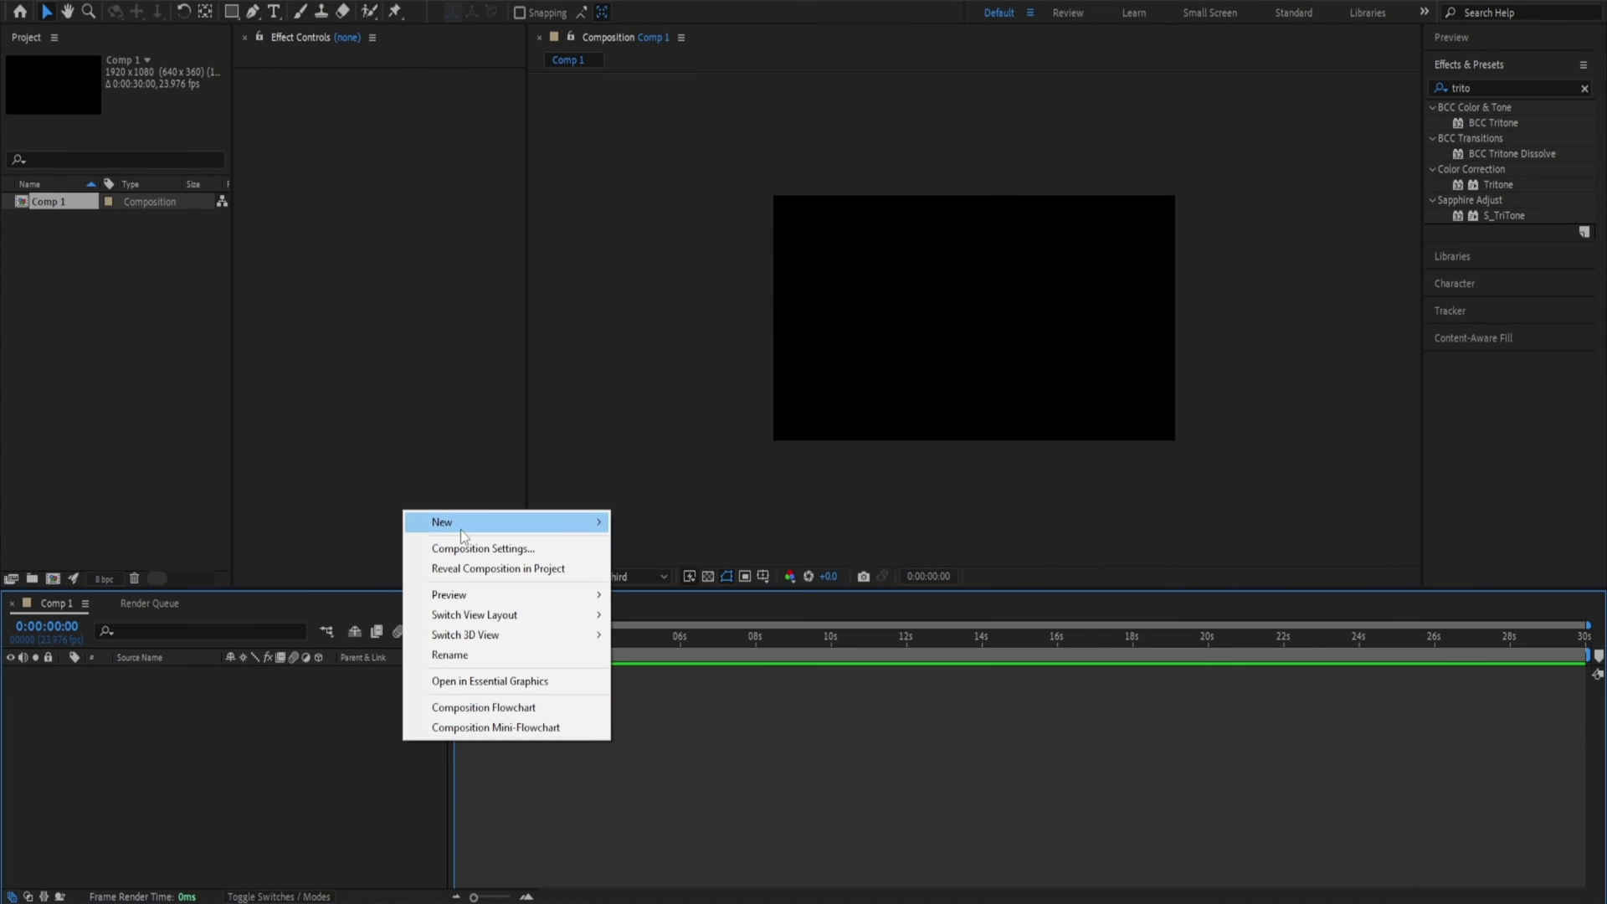
mouse_move(460, 528)
click(686, 568)
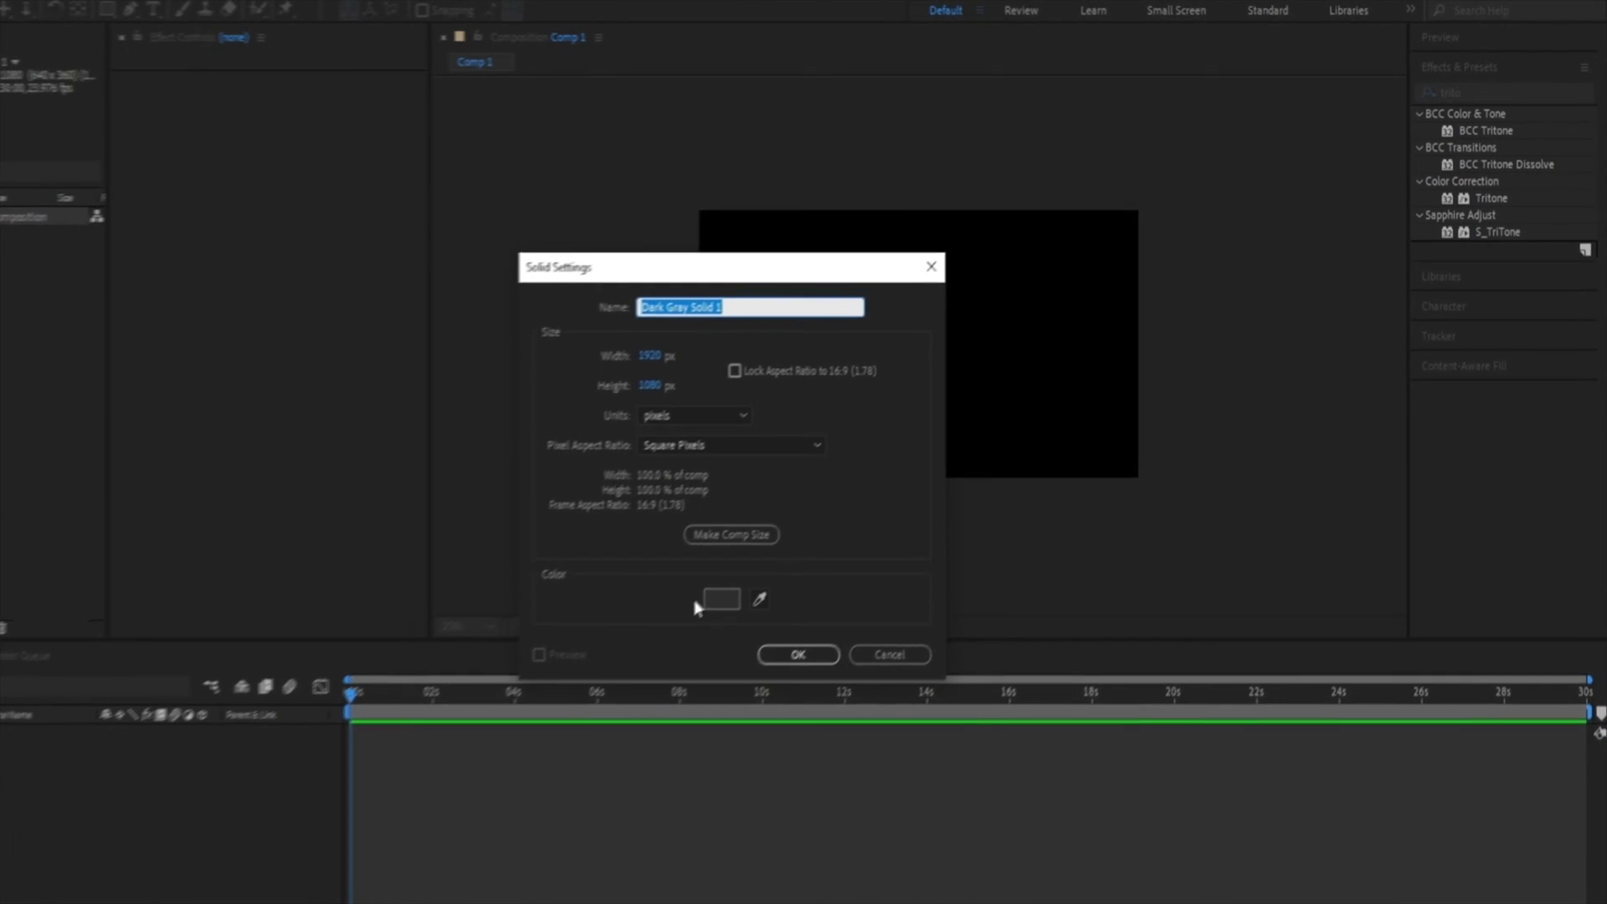
click(851, 610)
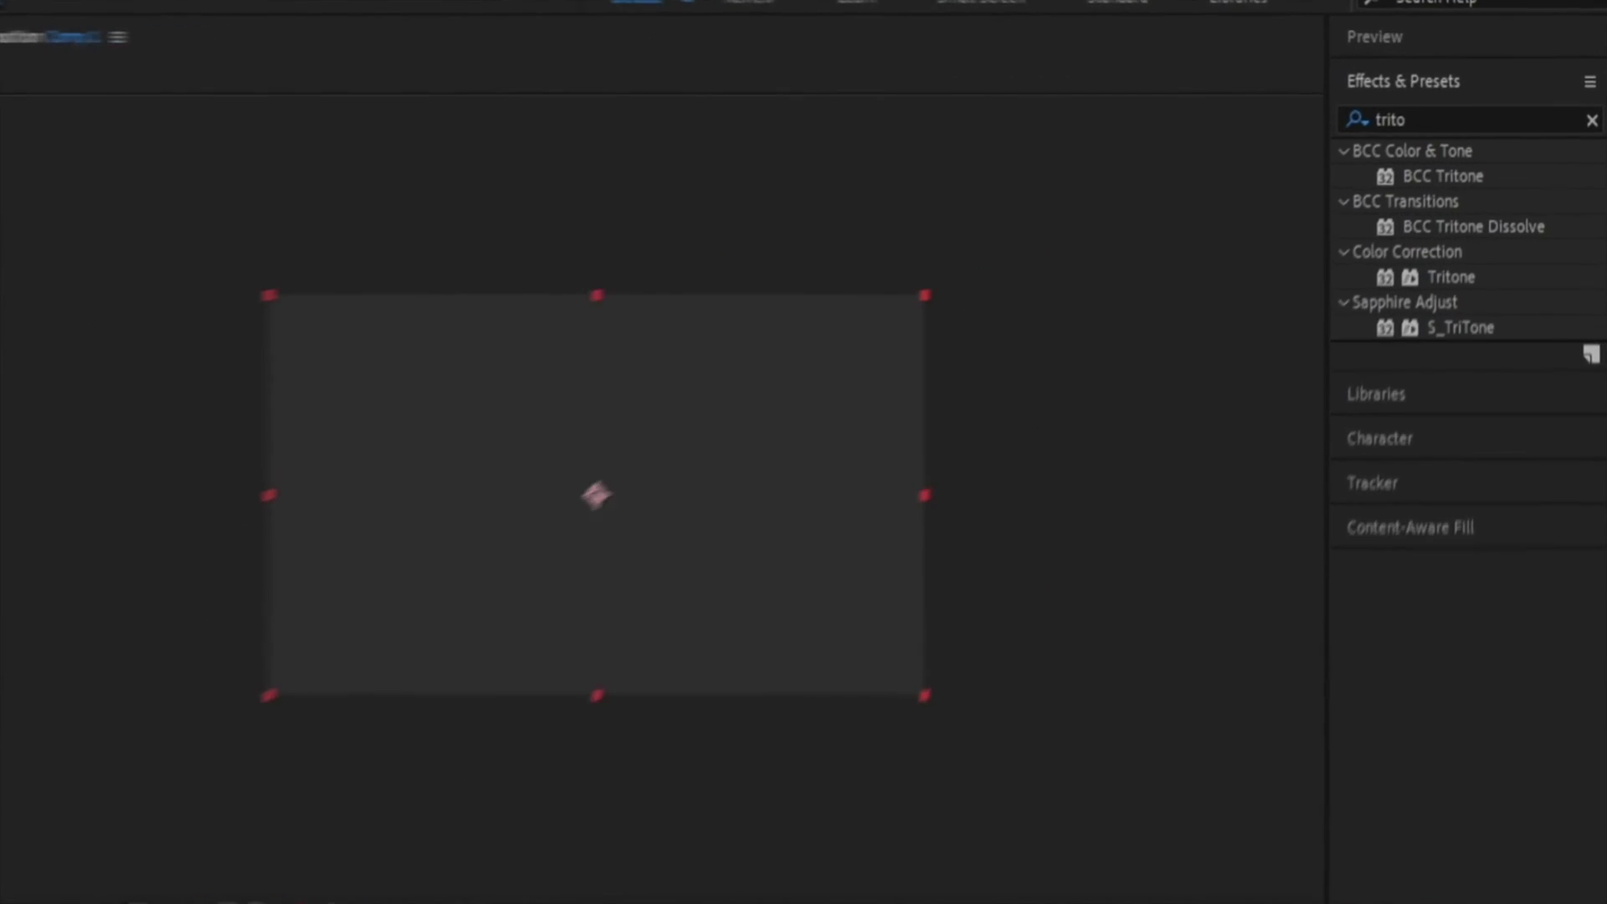
Find the Saber effect and apply it to the dark gray solid, fitting the composition view
drag(1408, 120, 1324, 106)
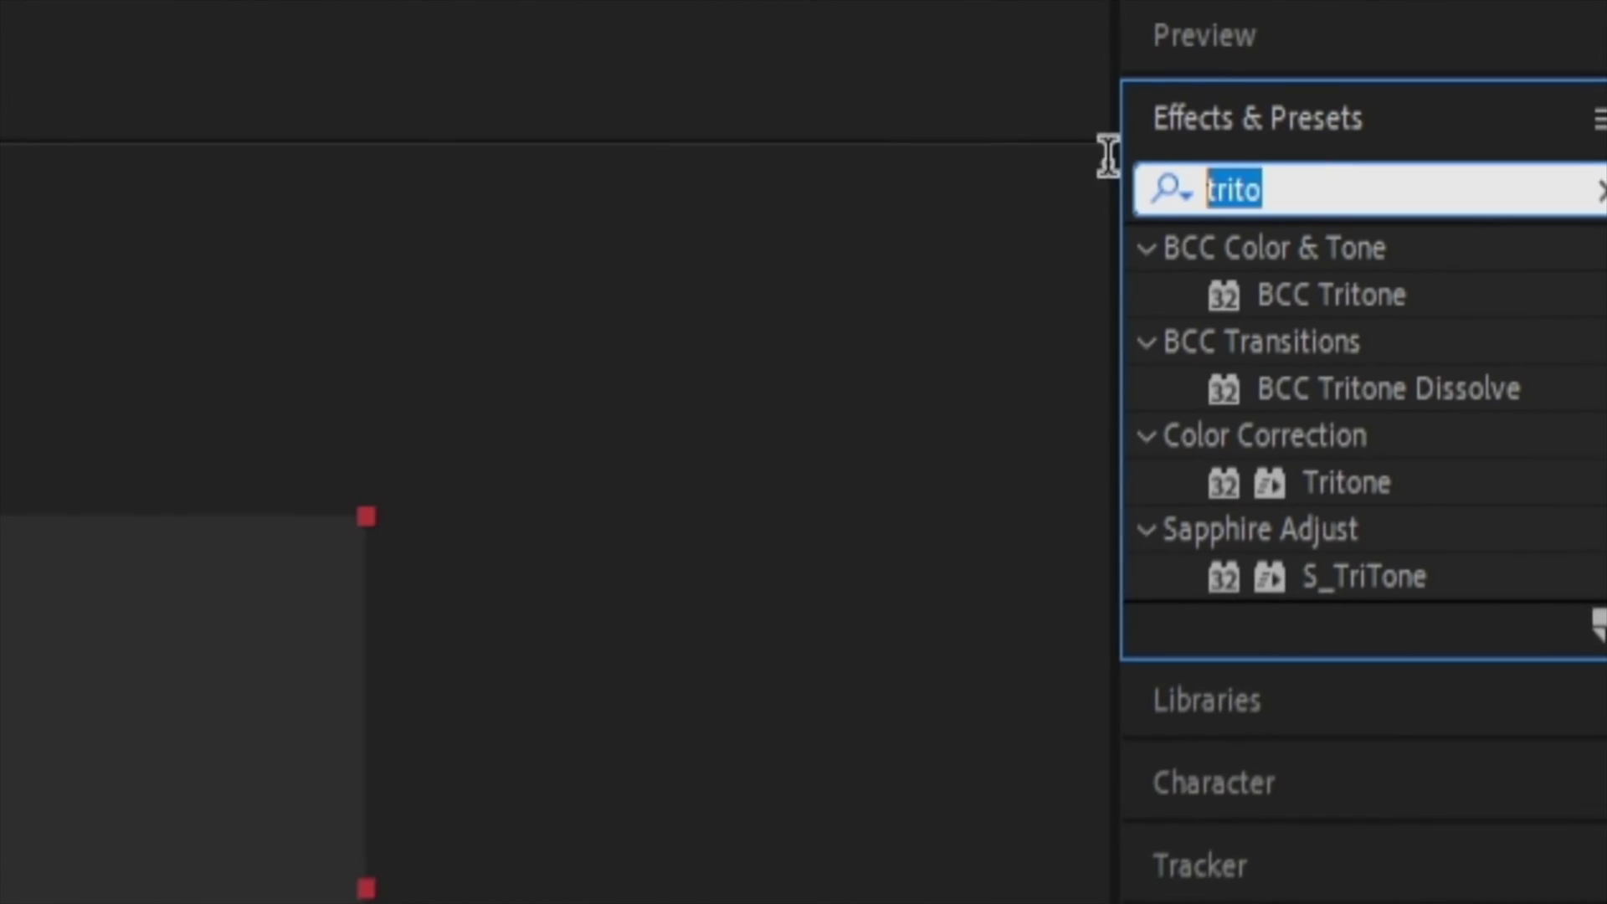
text(saber)
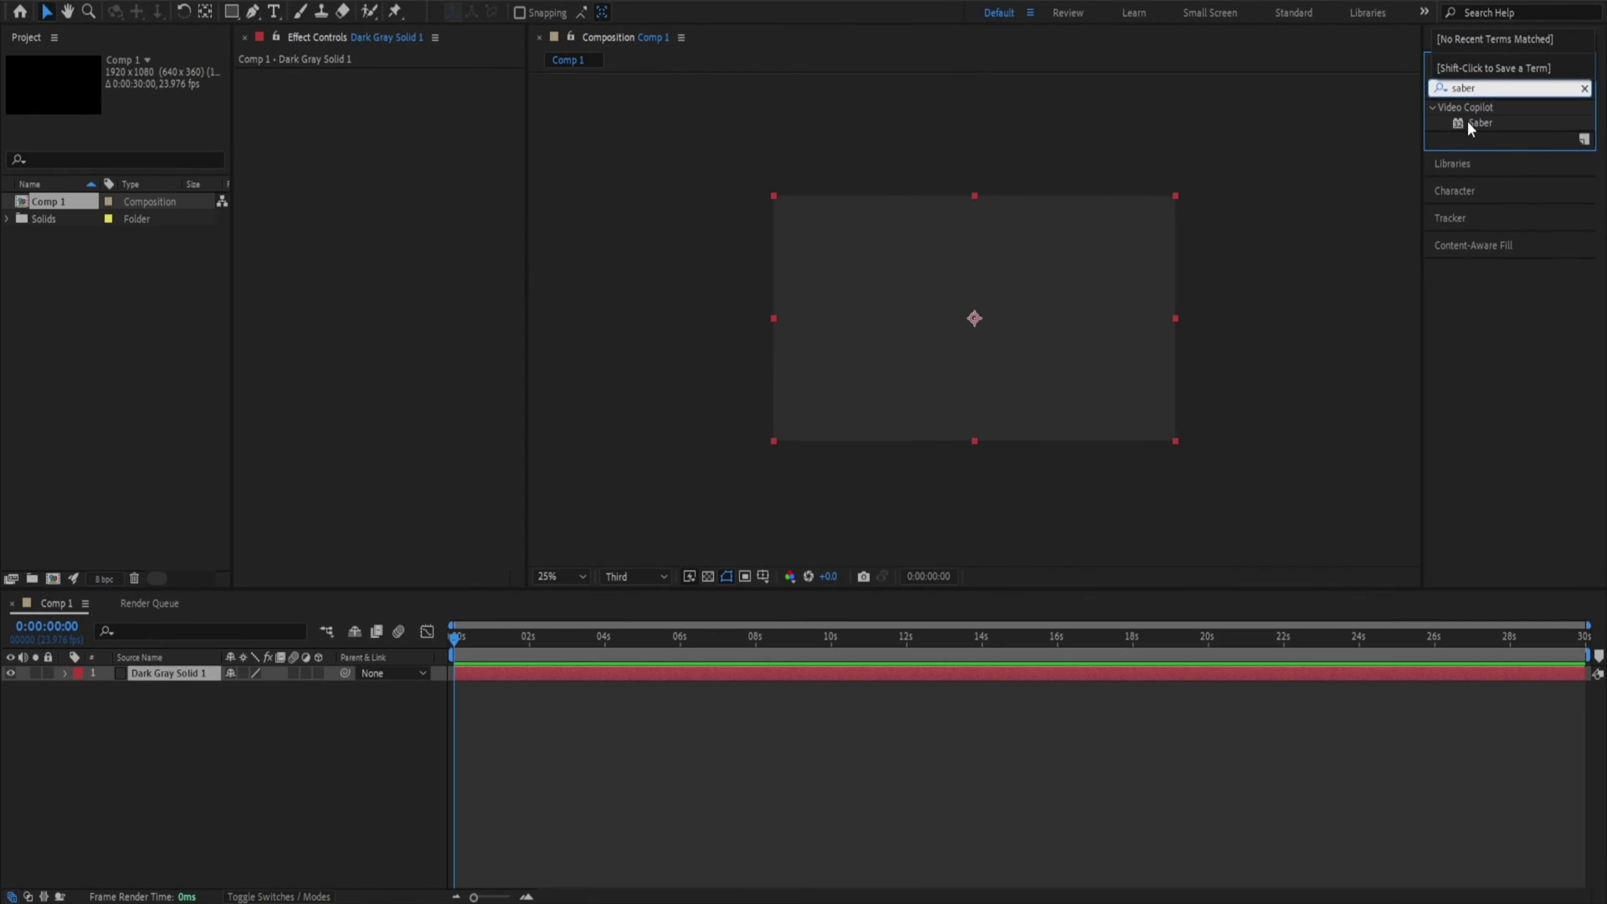
double_click(1474, 123)
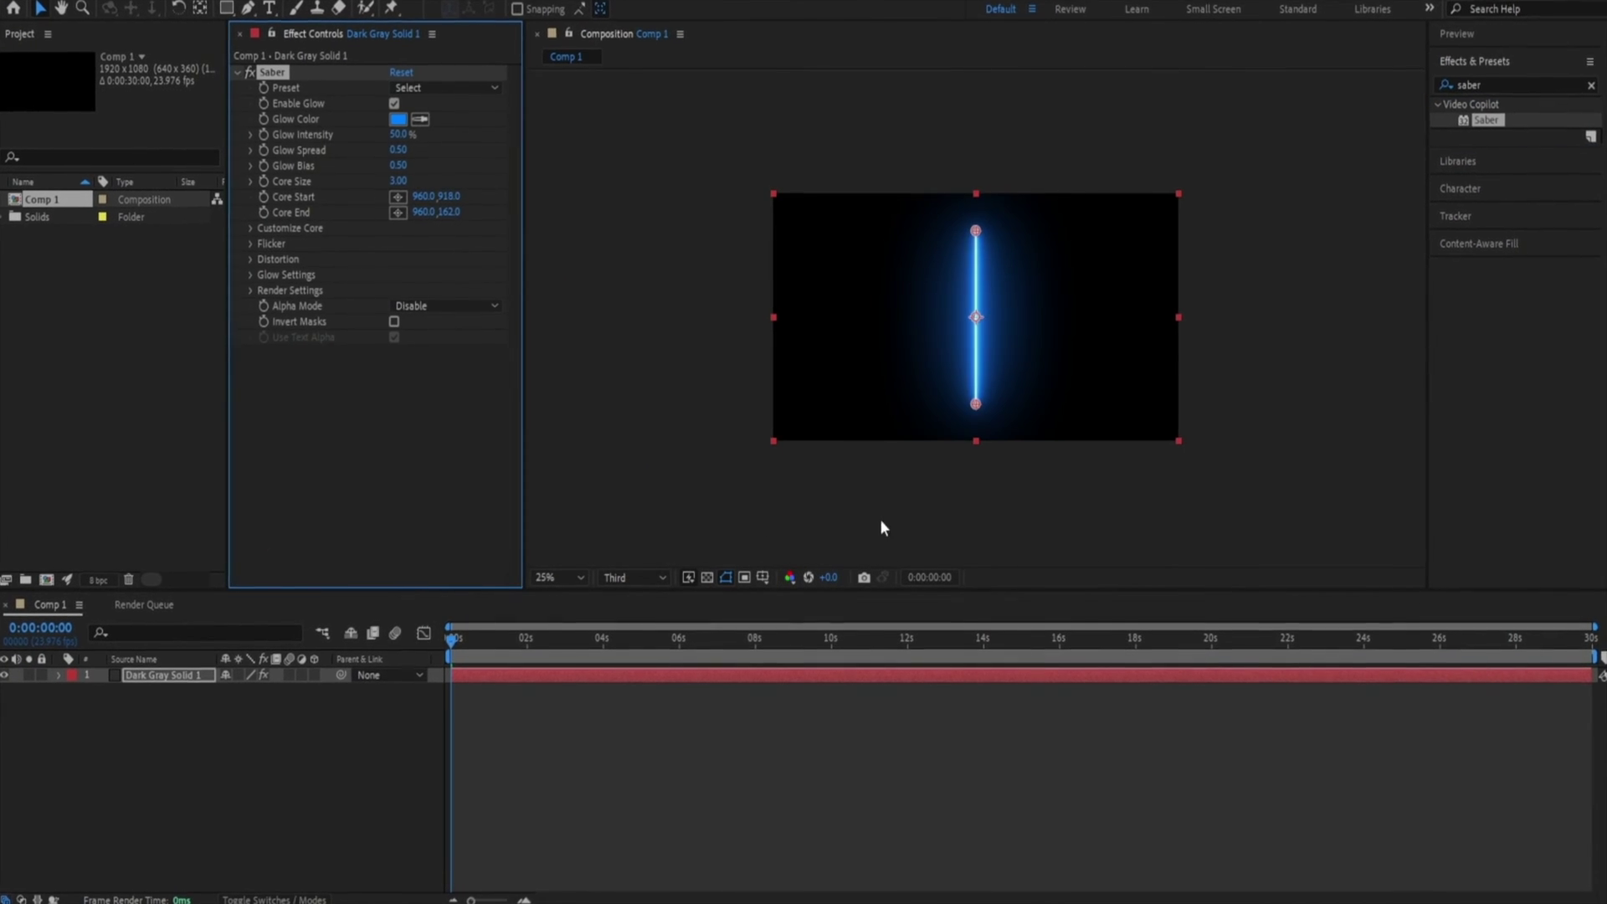
click(556, 576)
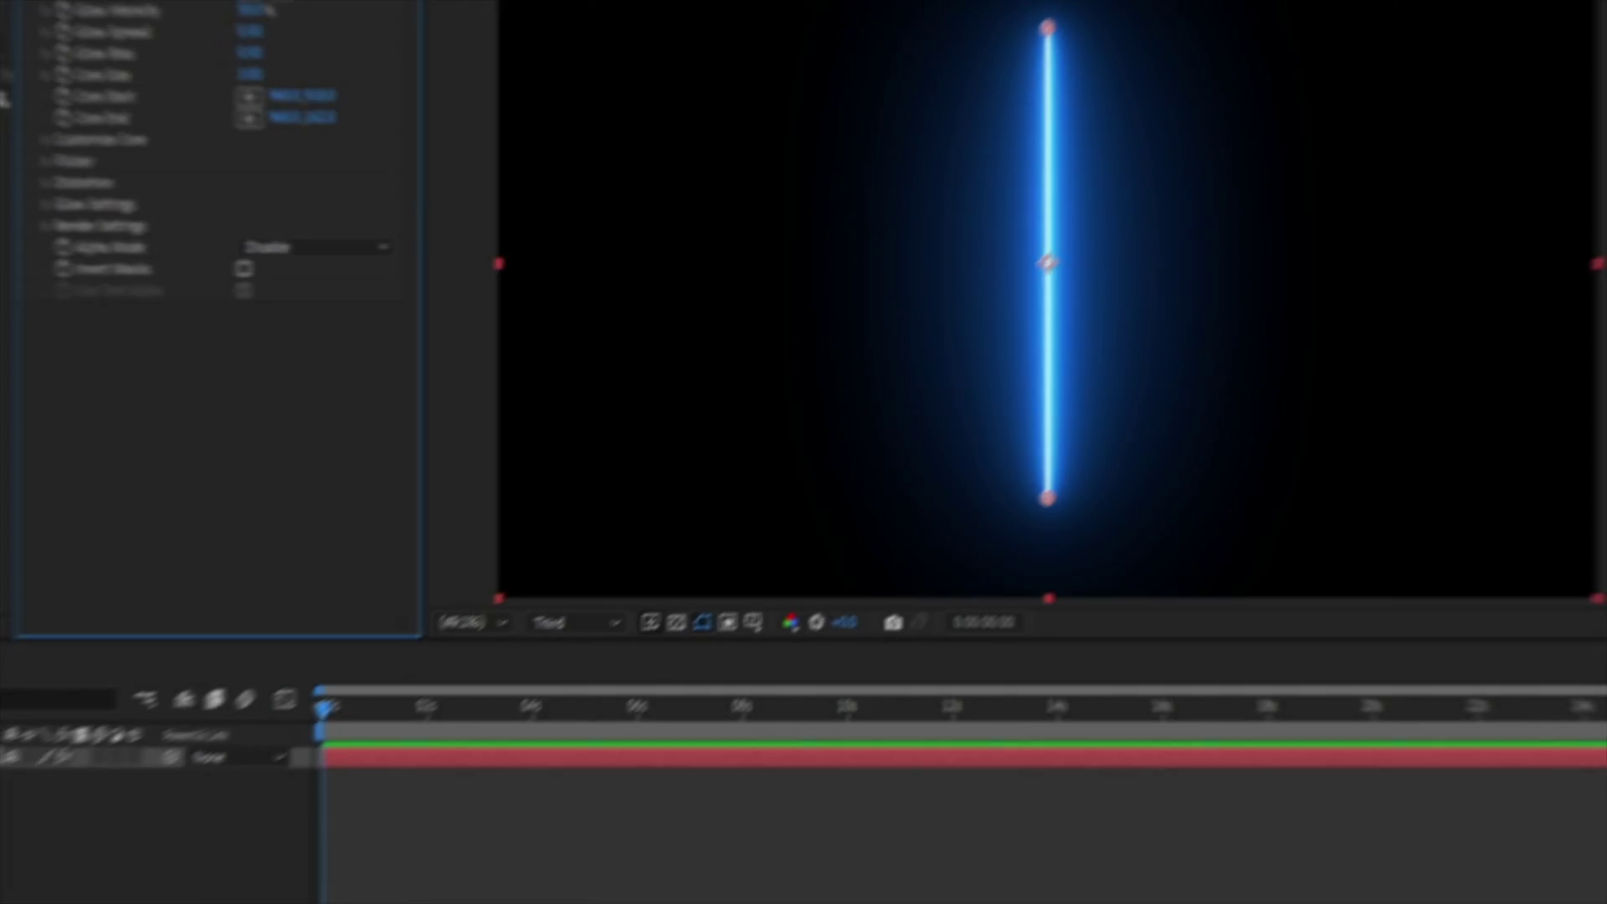
Try out the Saber presets Arc Reactor, Cellular, Core, Electric, Energize and Narrow on the solid
click(399, 43)
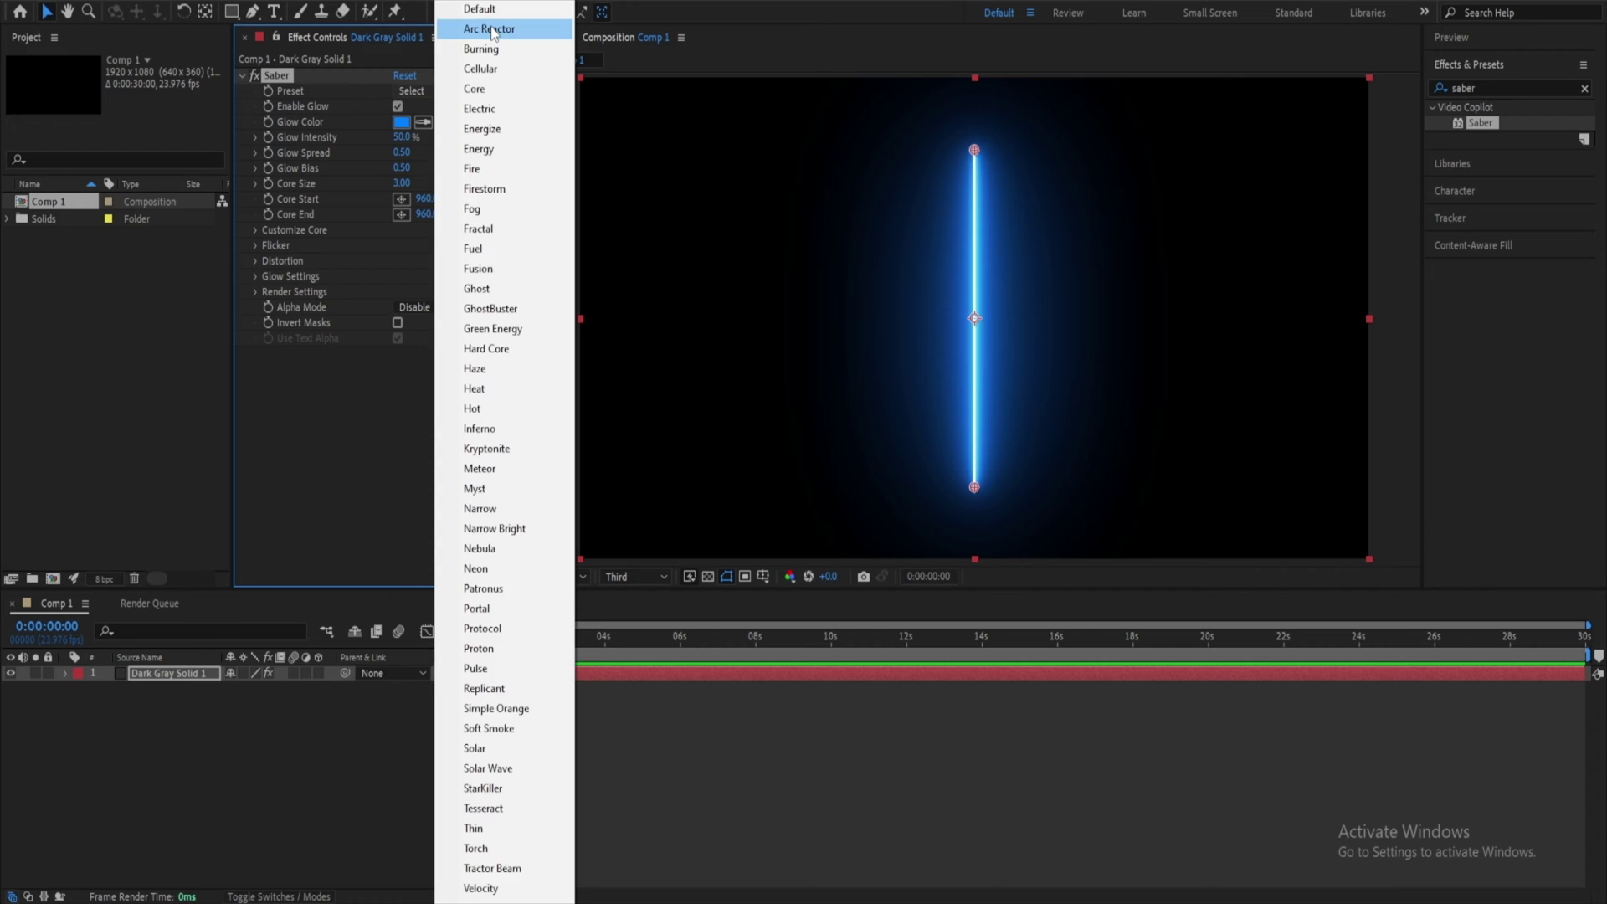
click(493, 30)
click(443, 91)
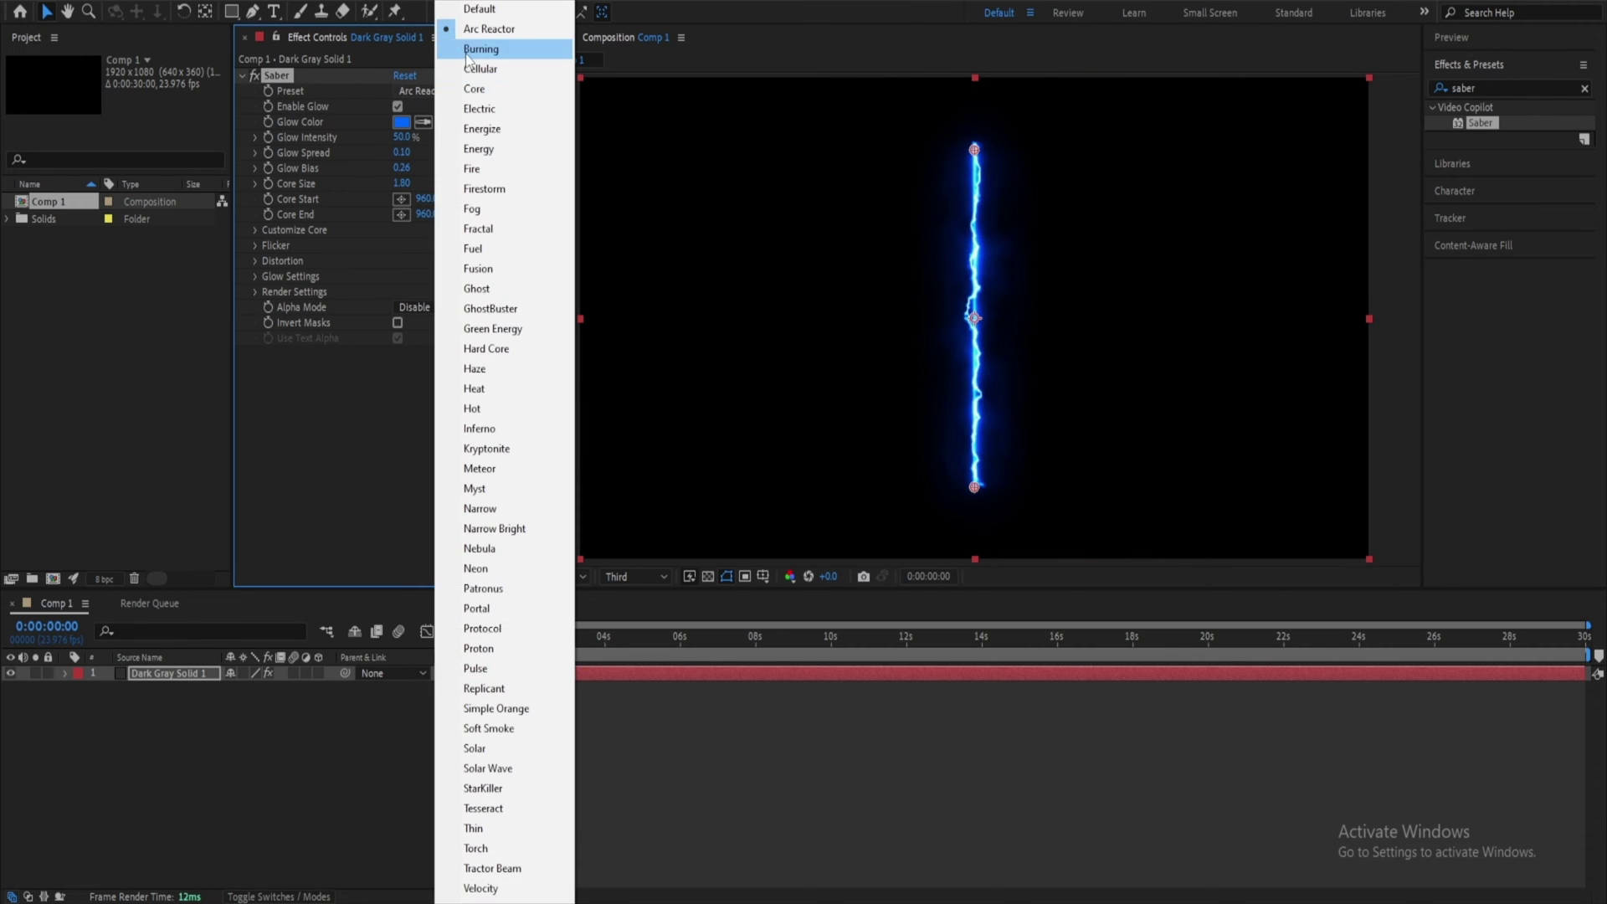
click(468, 49)
click(448, 90)
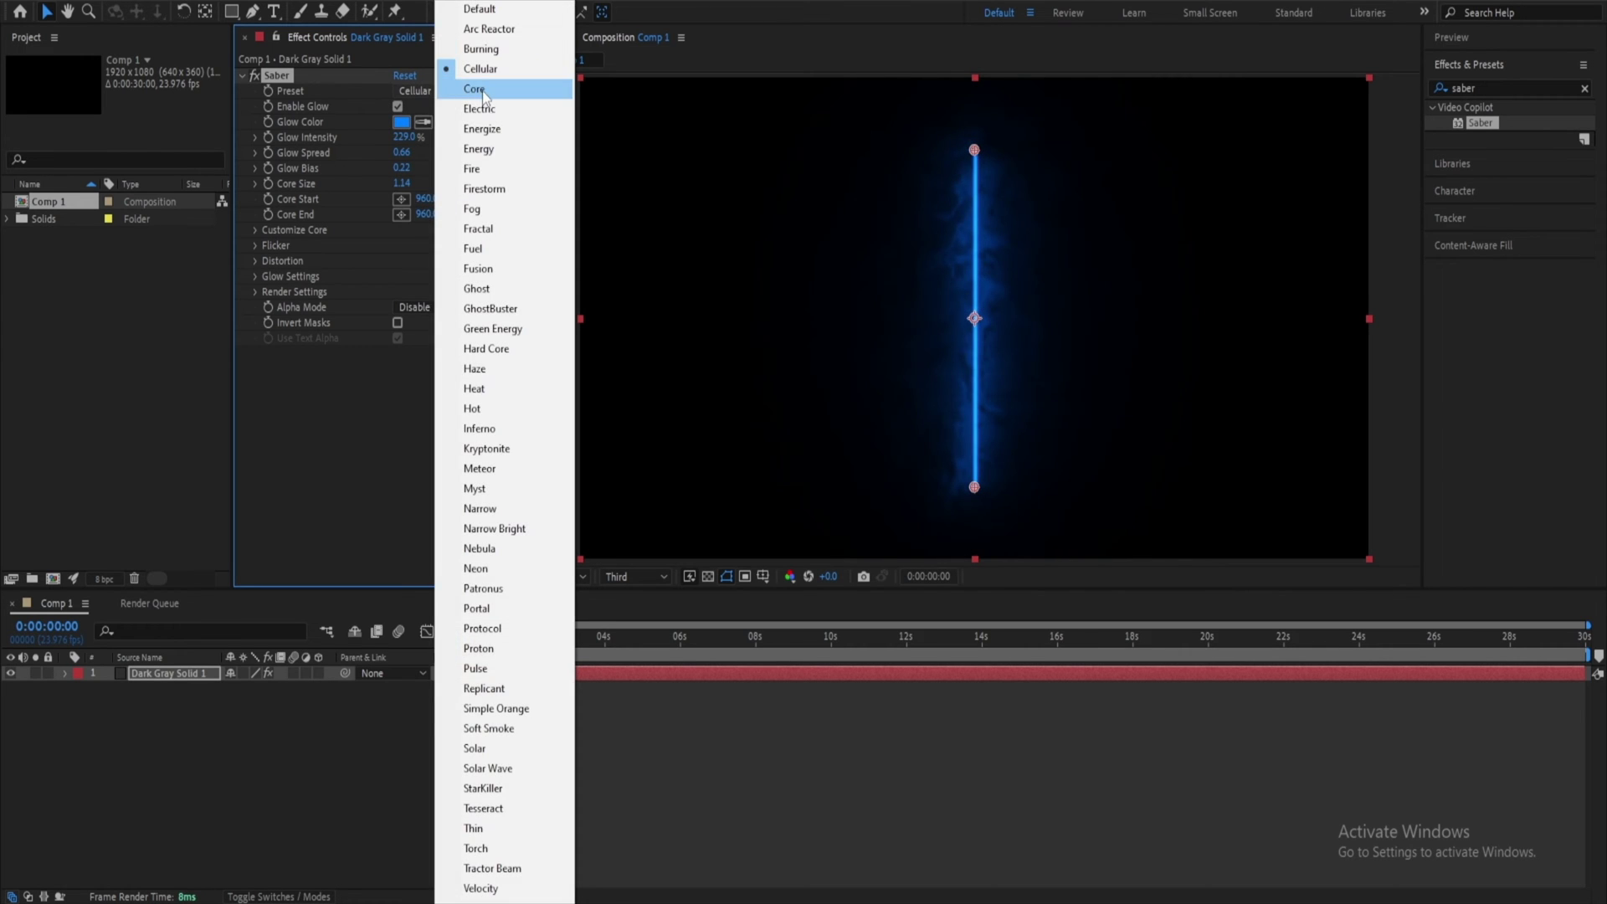
click(474, 89)
click(474, 90)
click(478, 110)
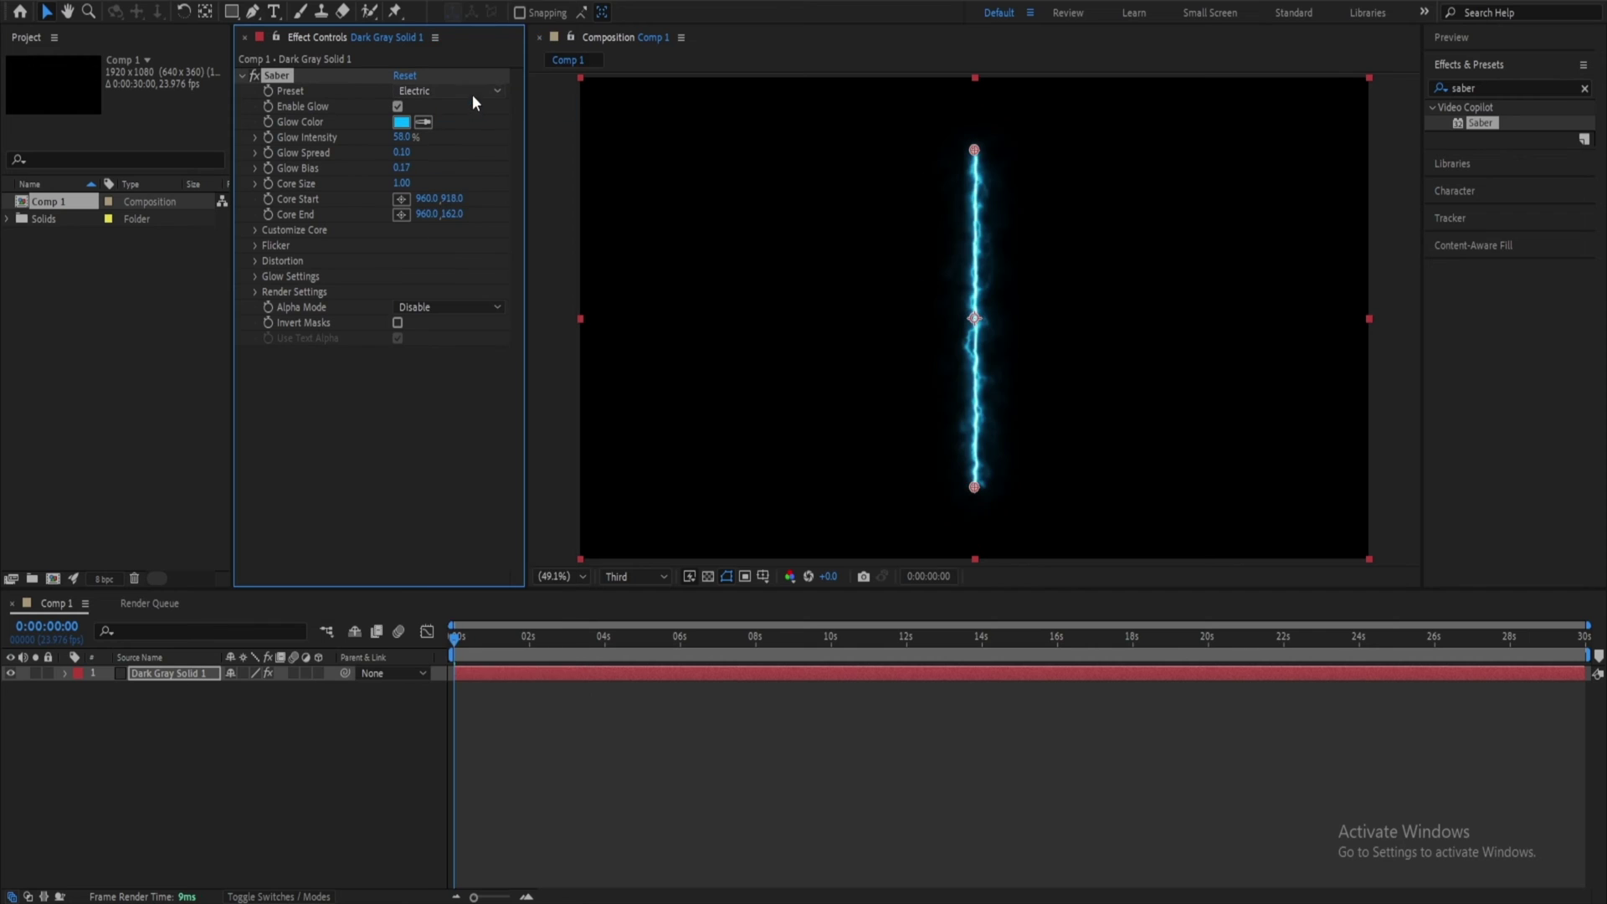
click(471, 92)
click(488, 131)
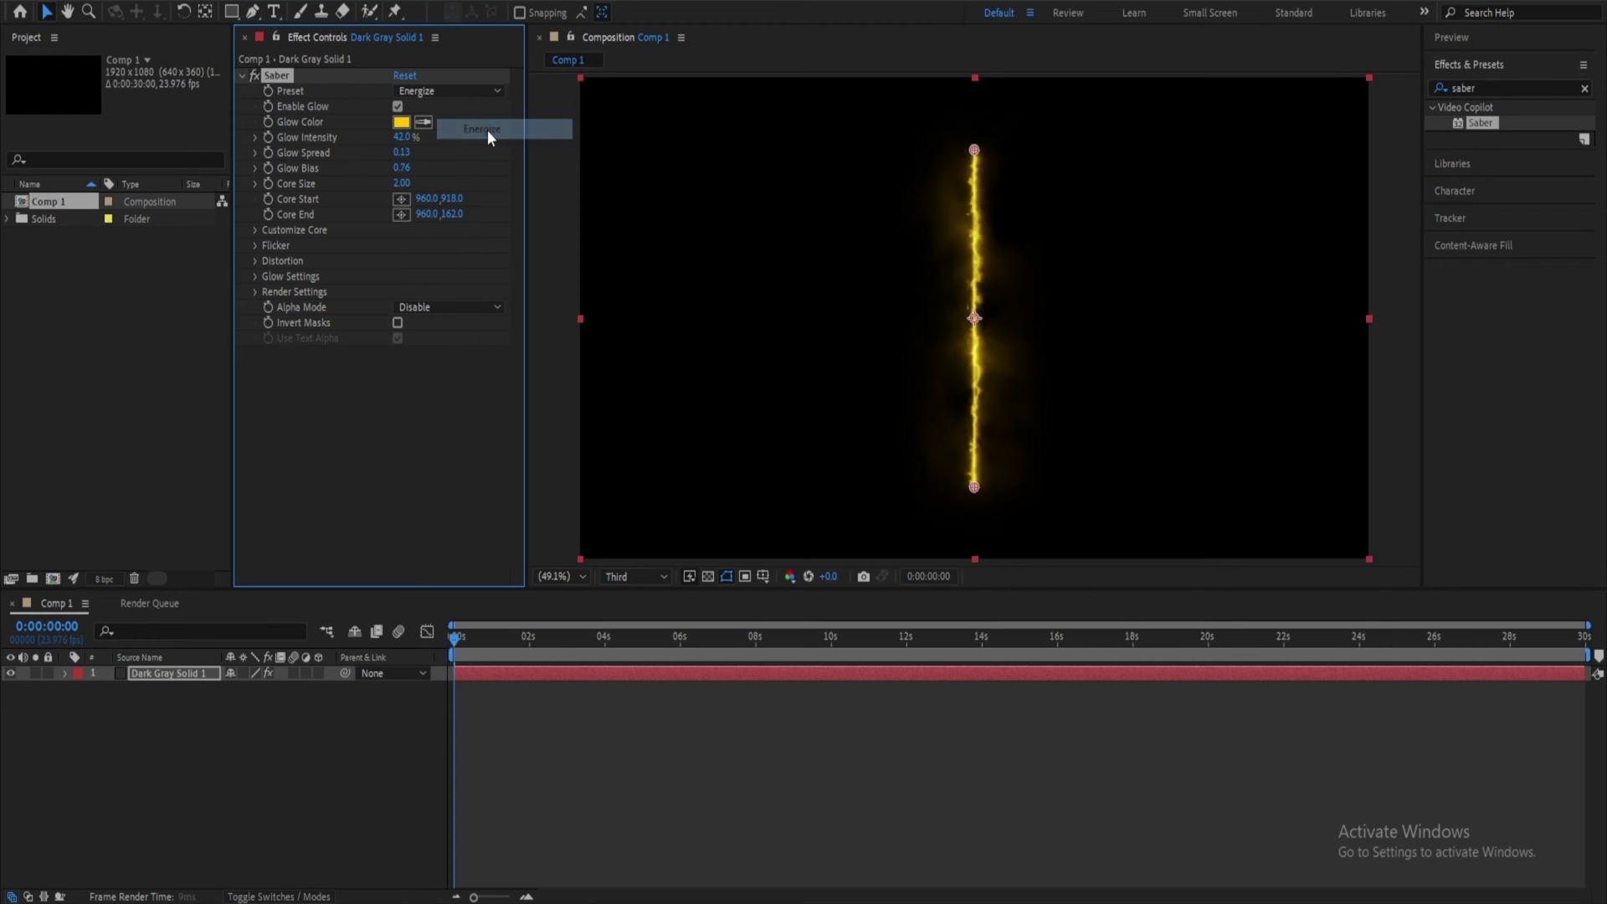
click(465, 91)
click(474, 89)
click(466, 92)
click(502, 510)
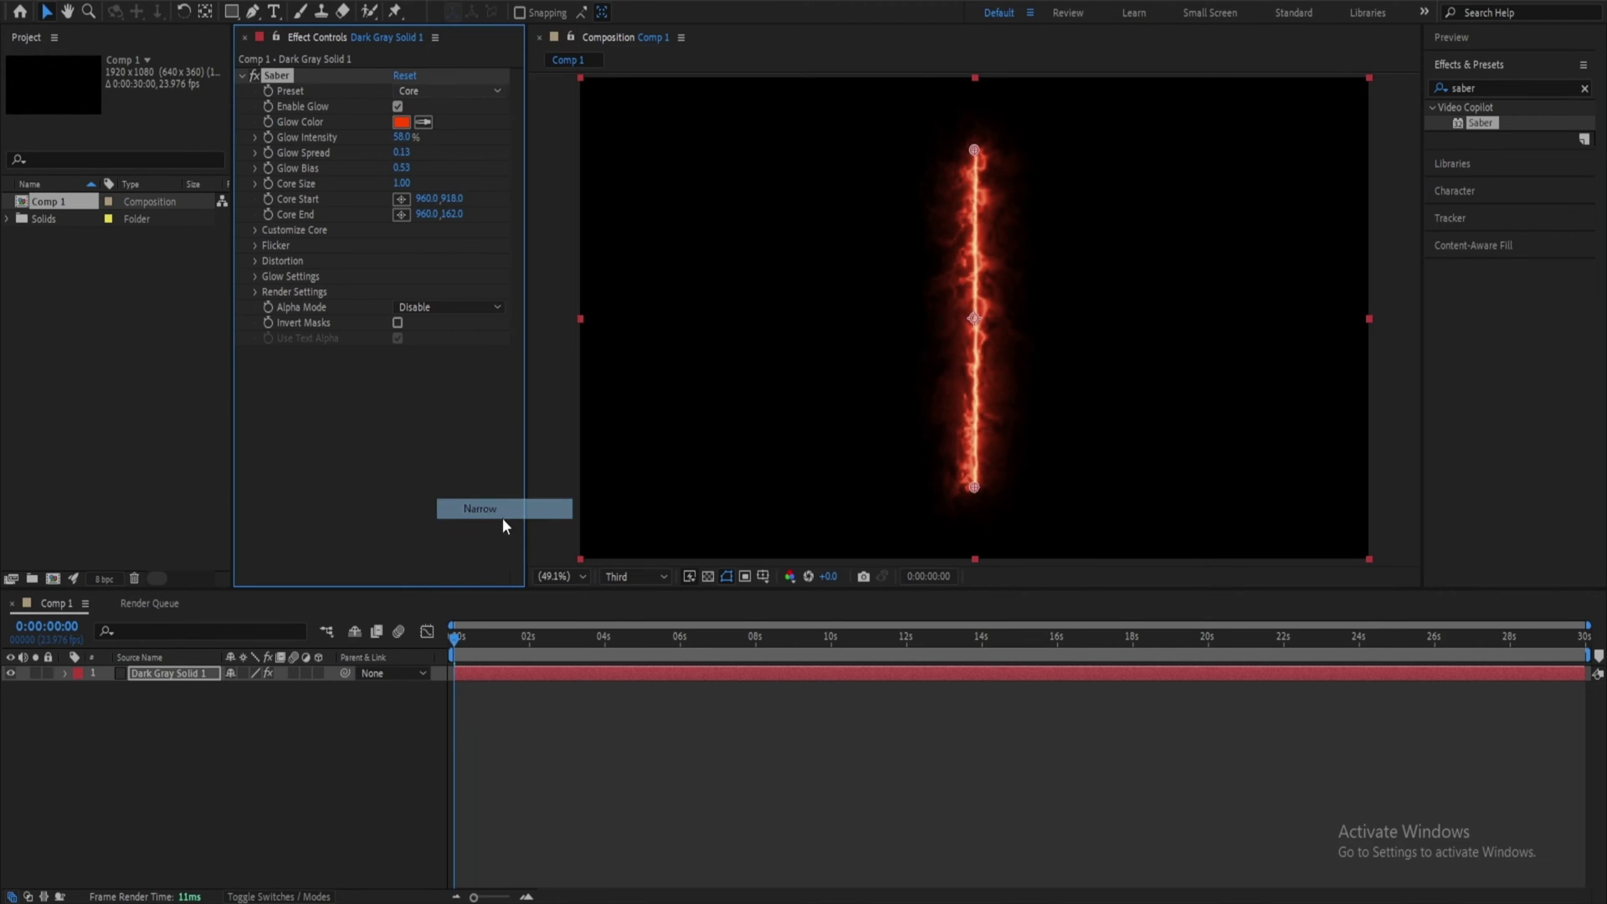
click(456, 92)
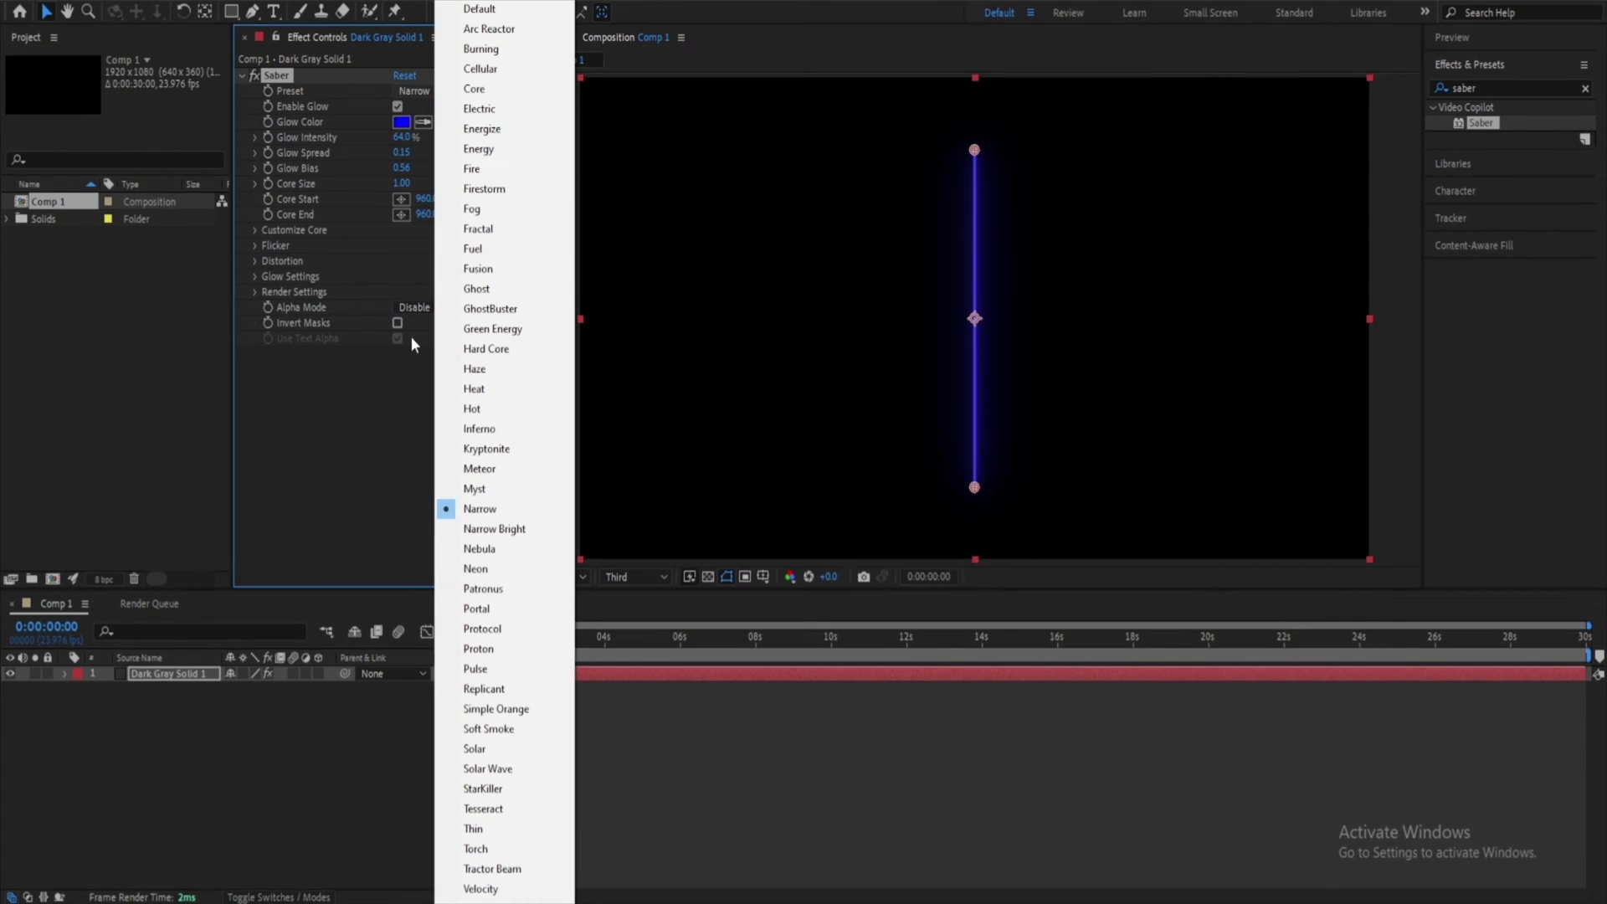
click(412, 337)
Apply the Tractor Beam preset and stretch the beam horizontally, with Core Start about 1934, 543 and Core End about -24, 547
click(446, 92)
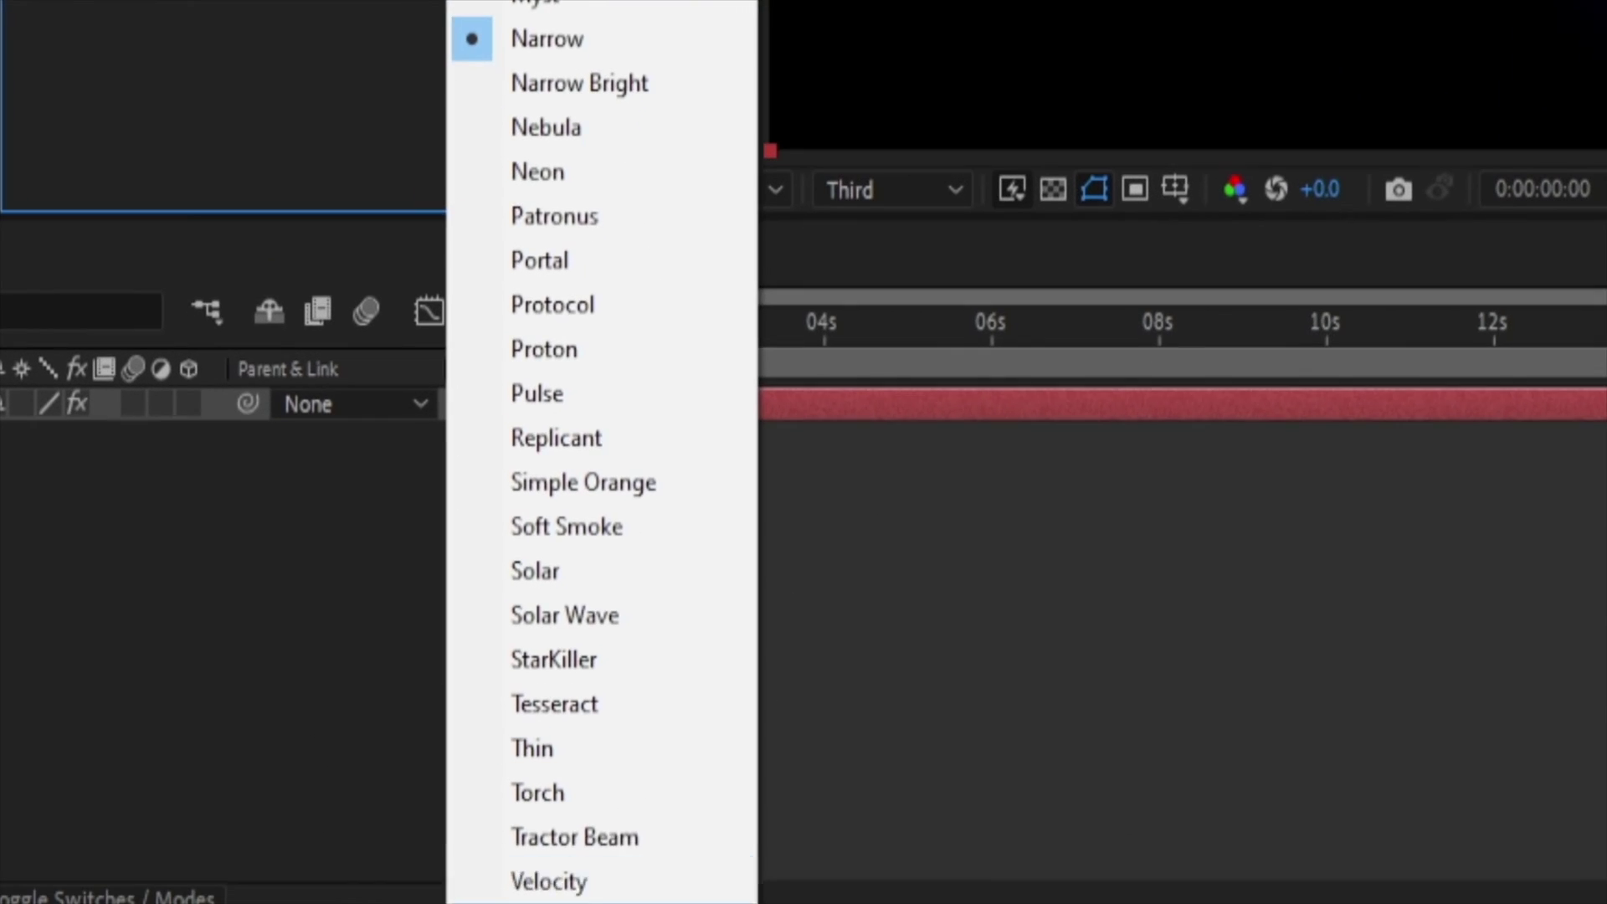
click(610, 832)
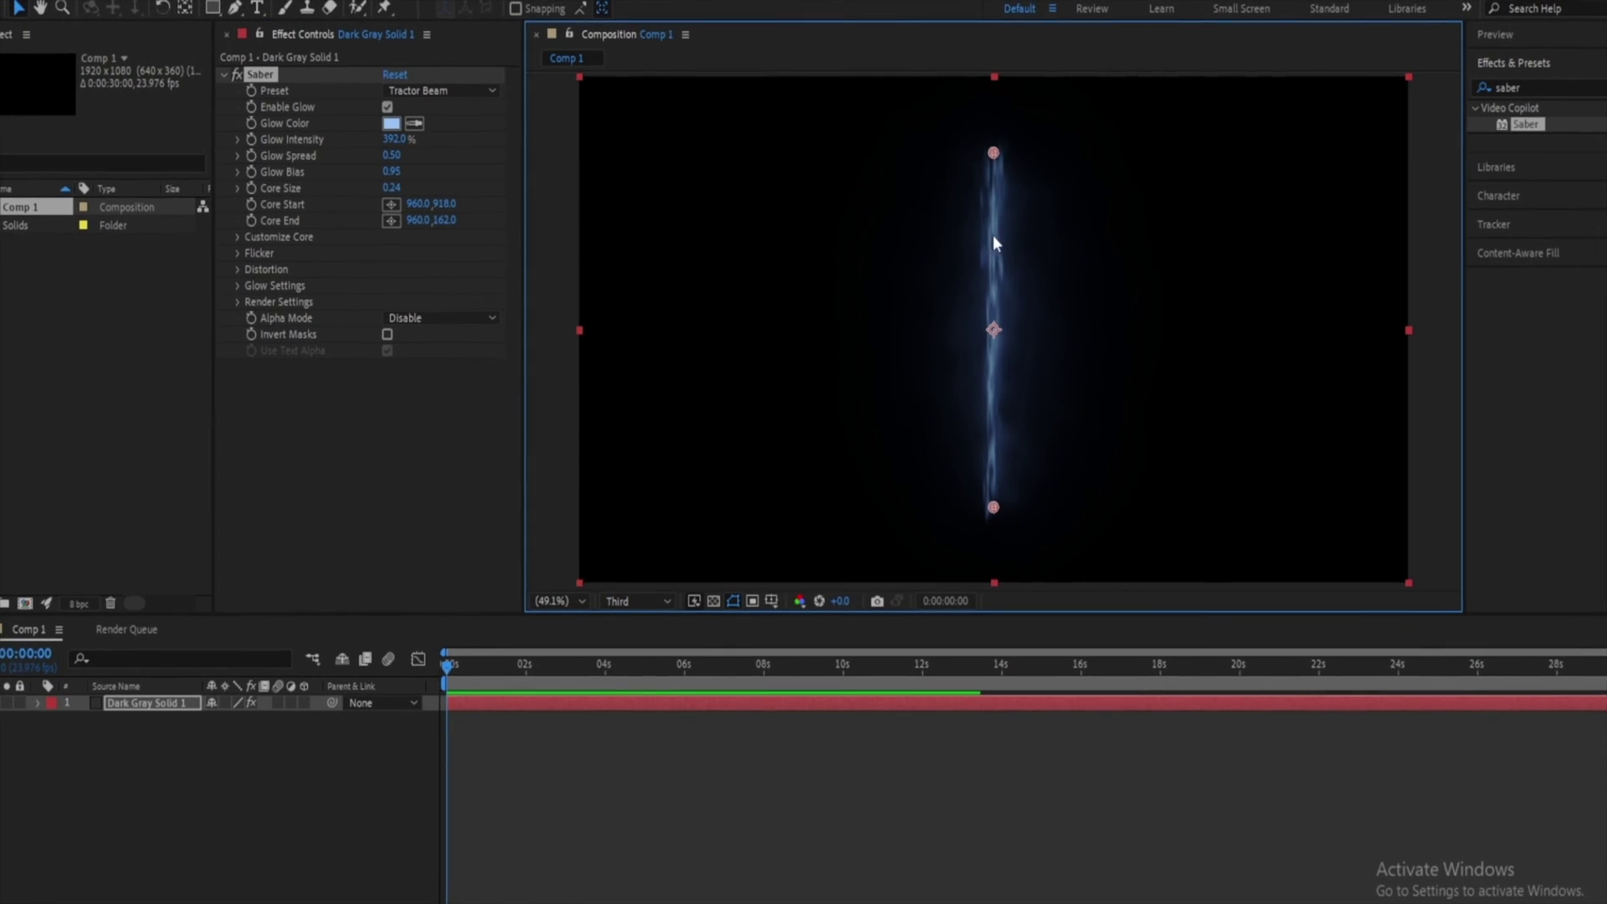
drag(994, 154, 583, 320)
drag(977, 486, 1376, 317)
key(space)
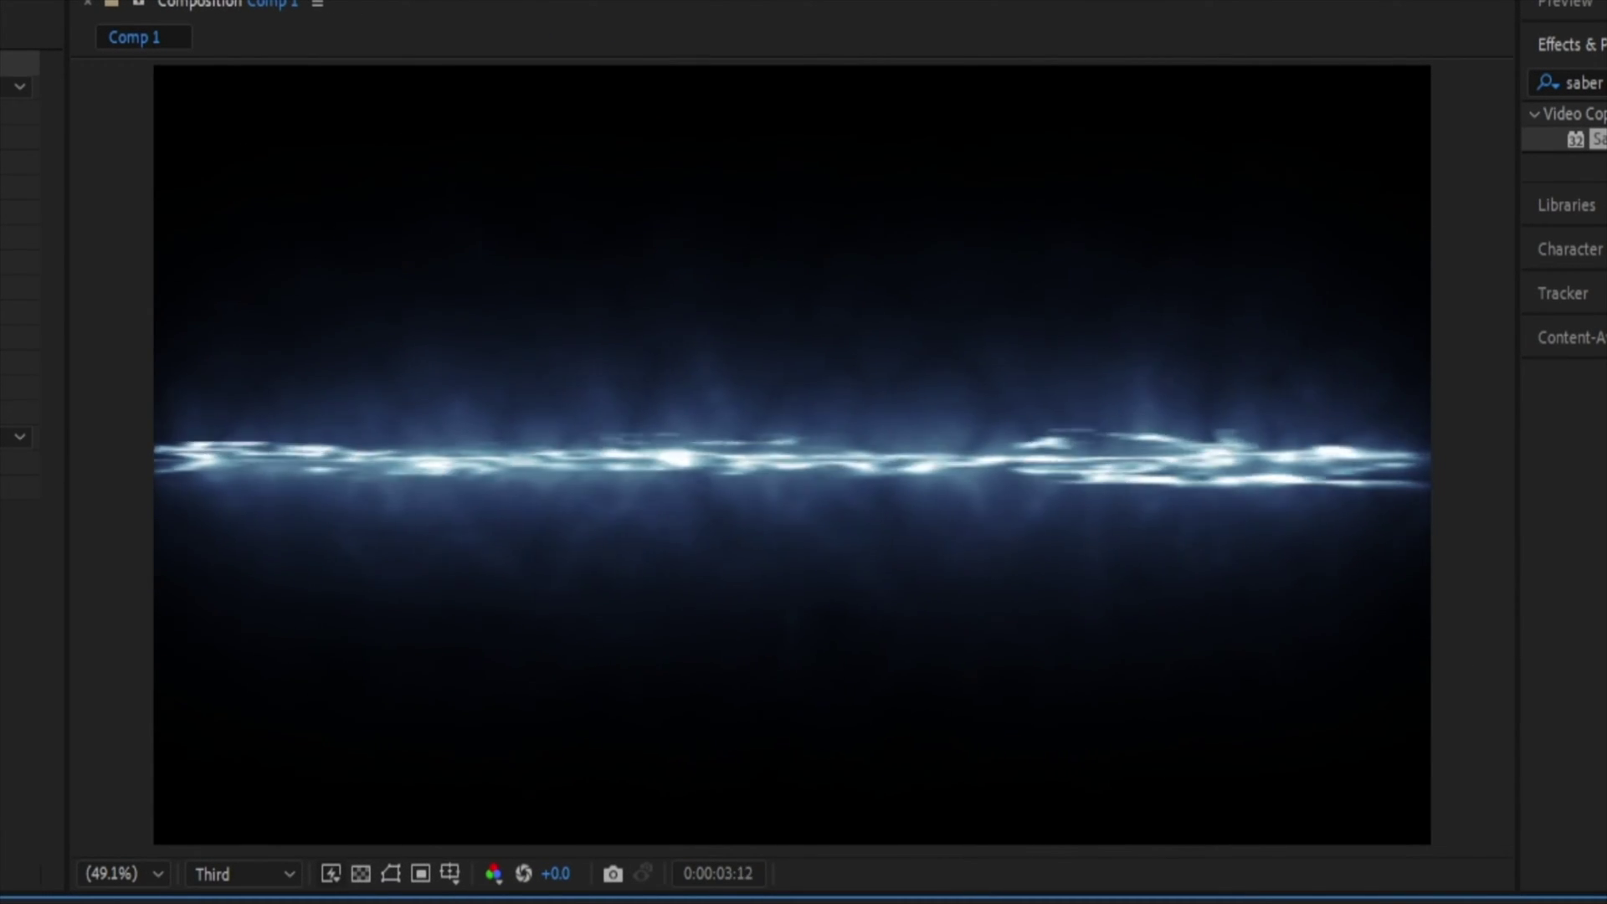
key(space)
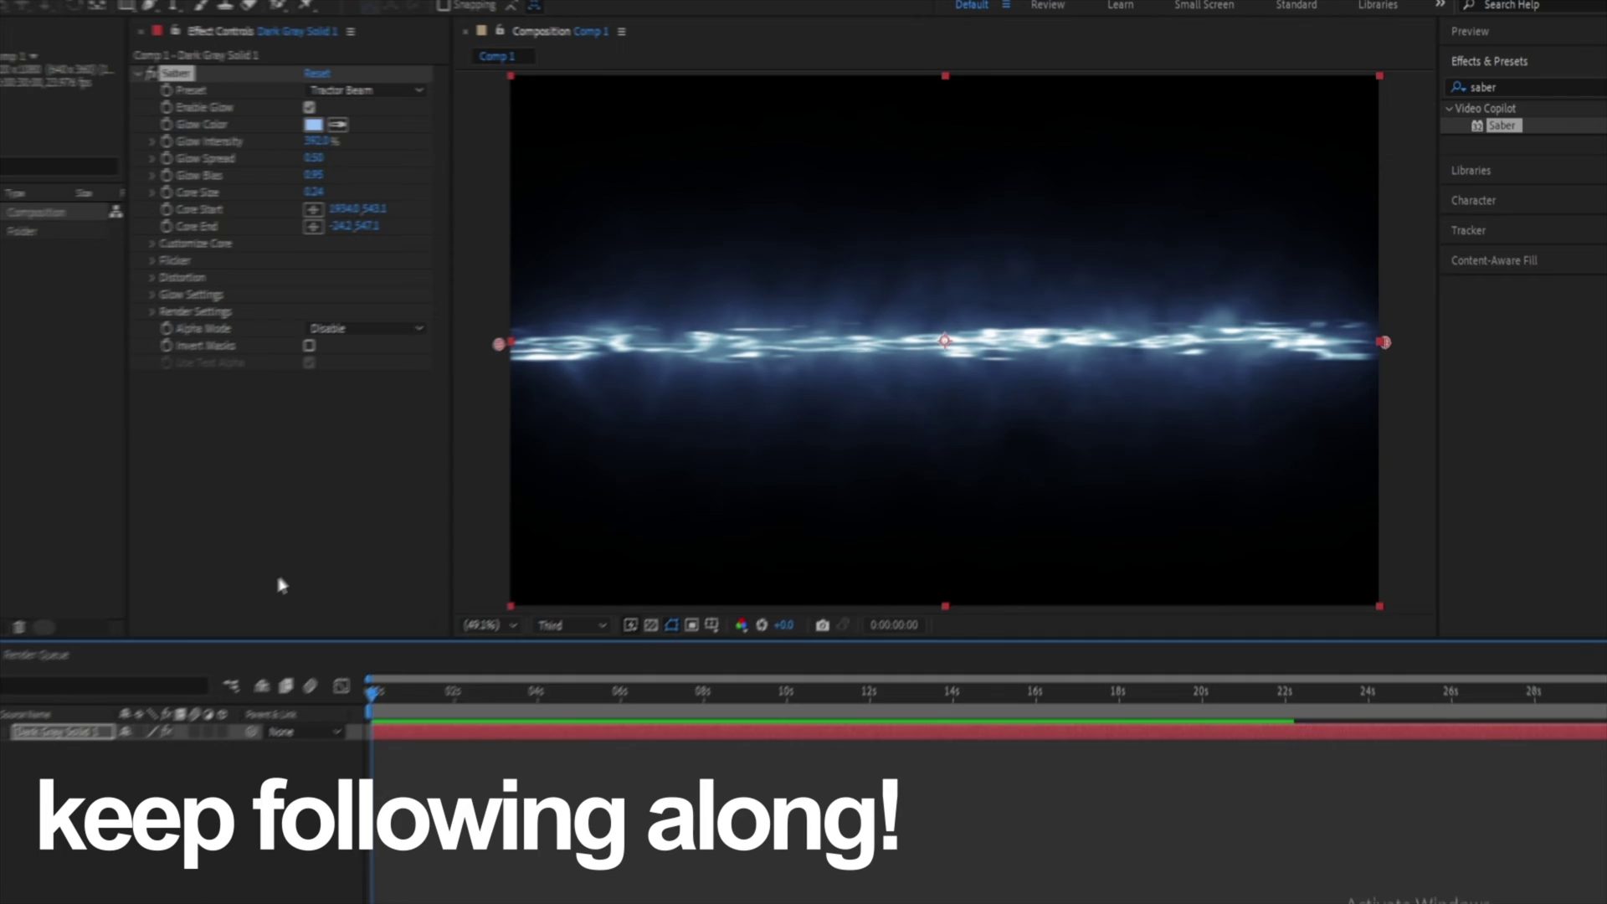
Set the Saber core's Halo Intensity to 350% and the Glow Spread to 1.00
click(254, 231)
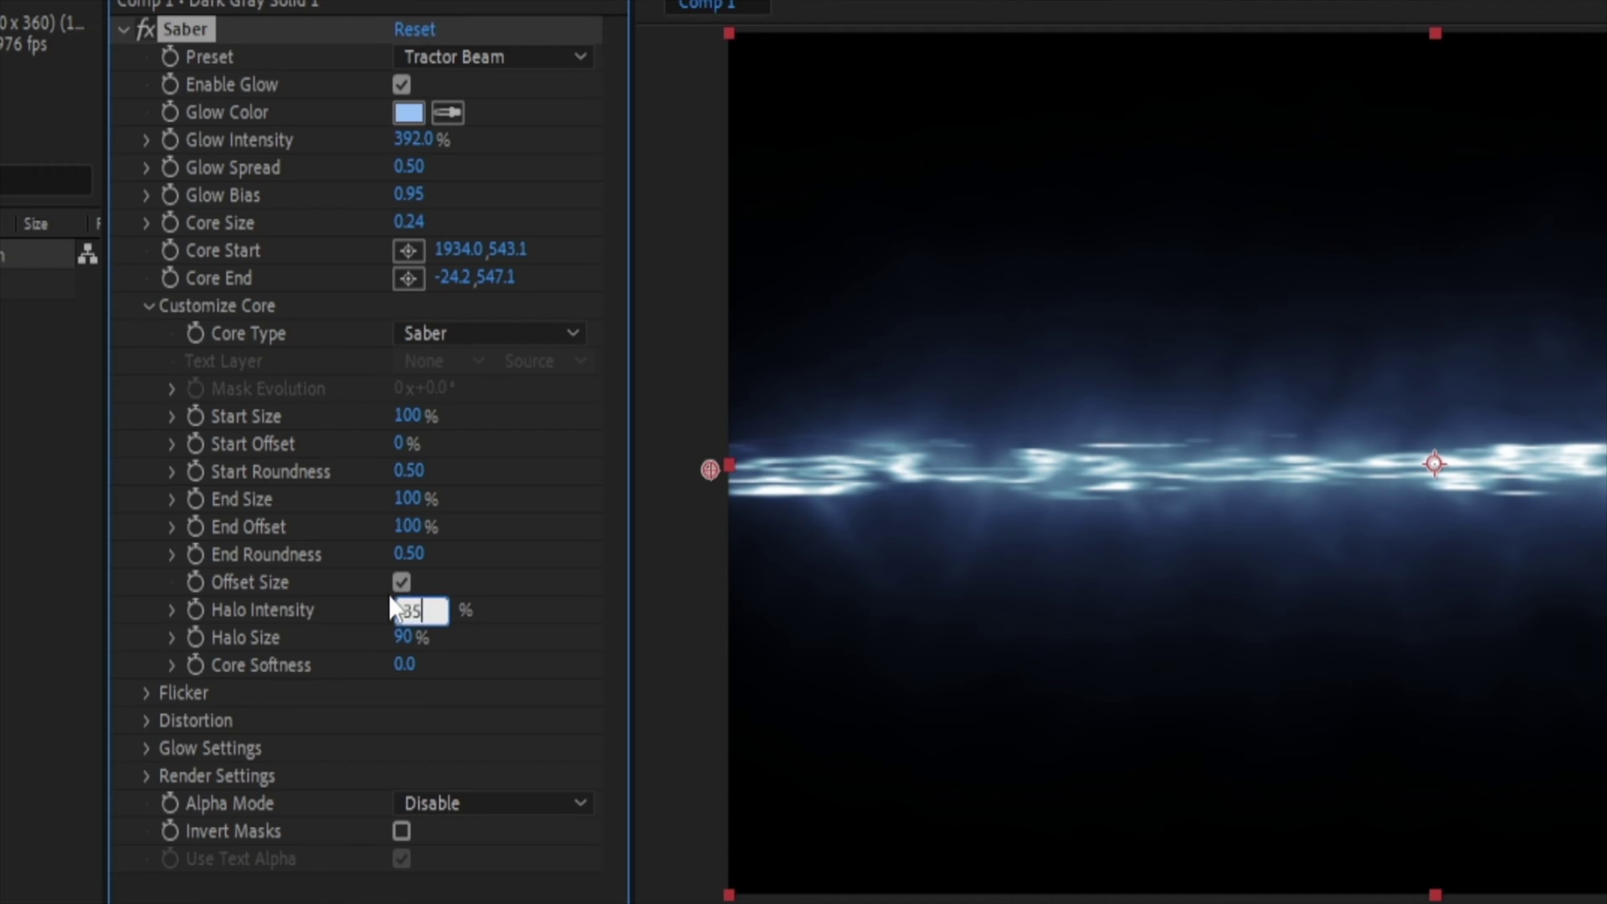
key(Return)
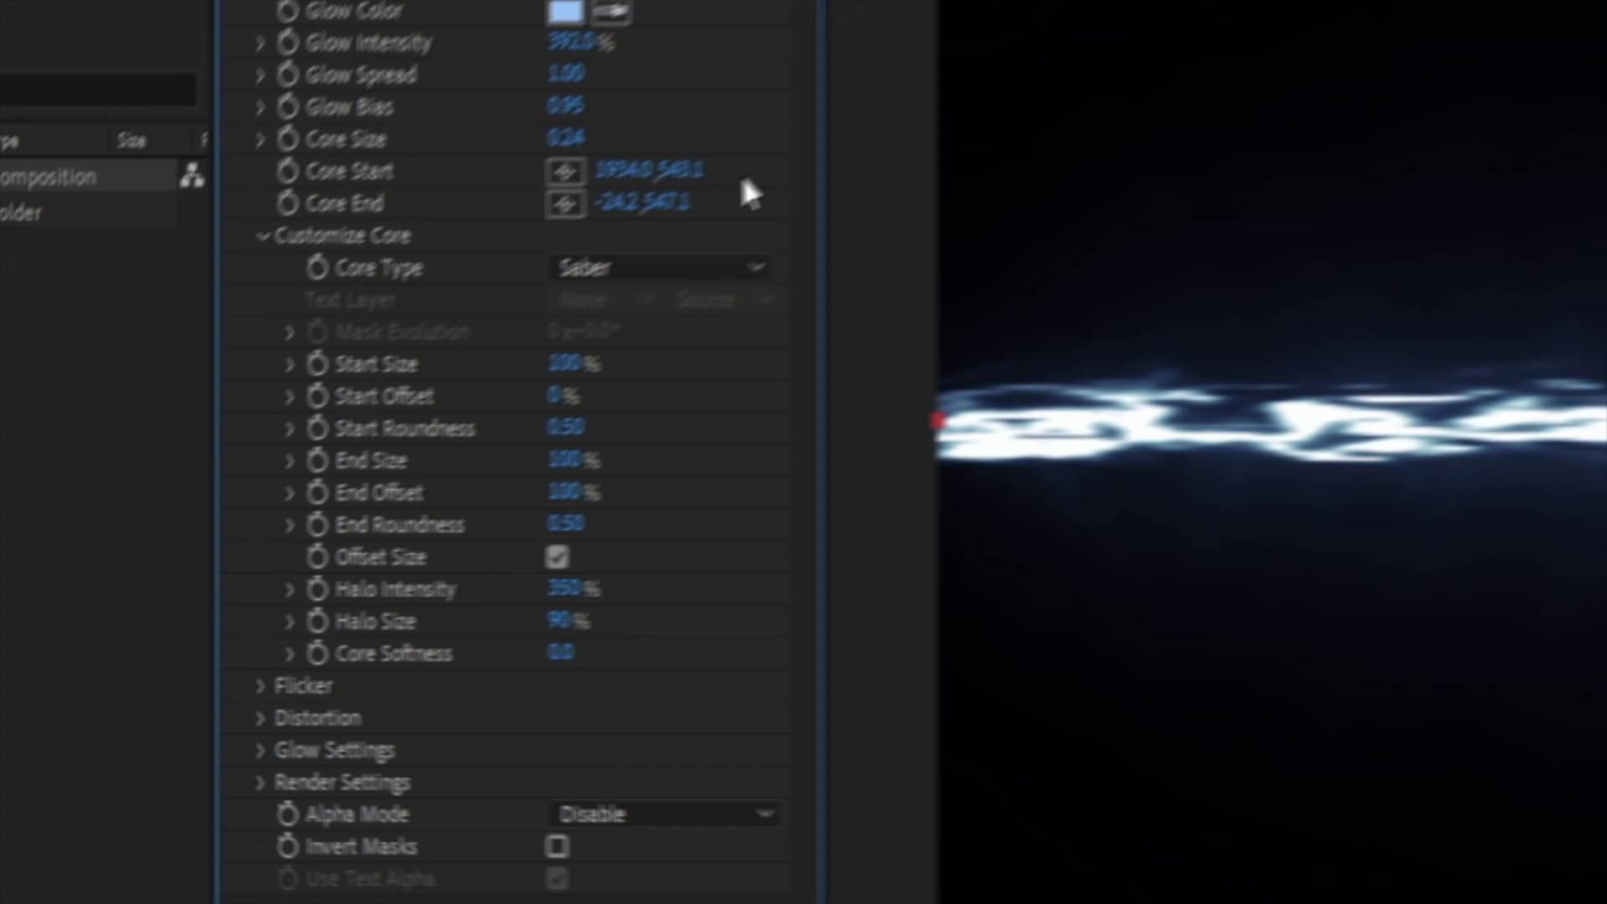
Look through the Saber effect's Glow Distortion settings
click(288, 717)
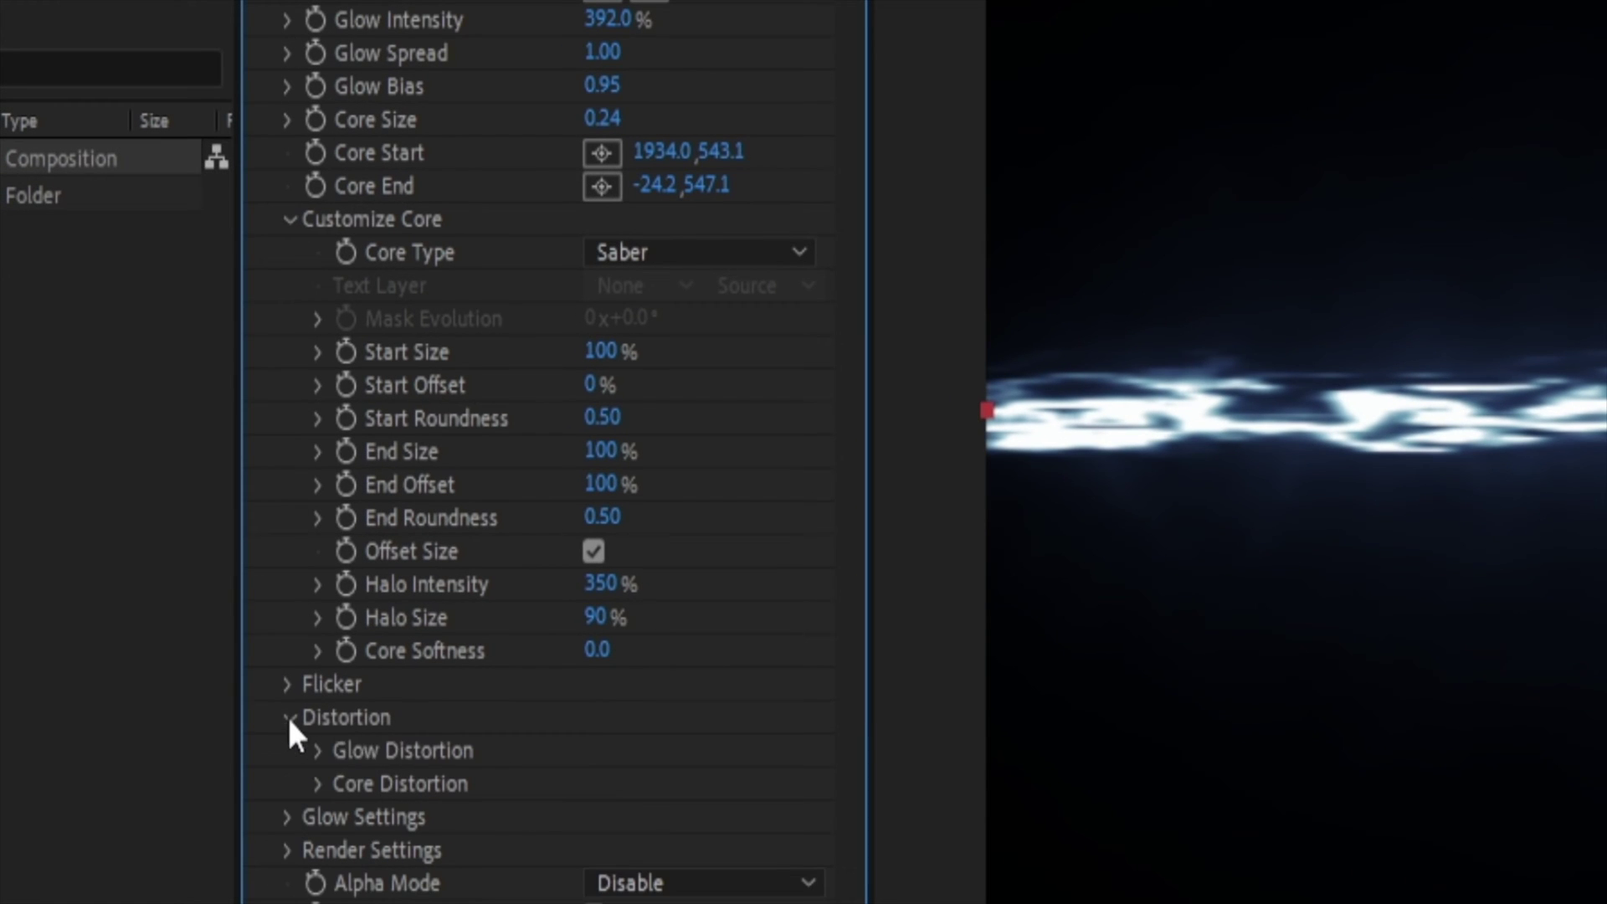
click(318, 750)
scroll(472, 393, down, 6)
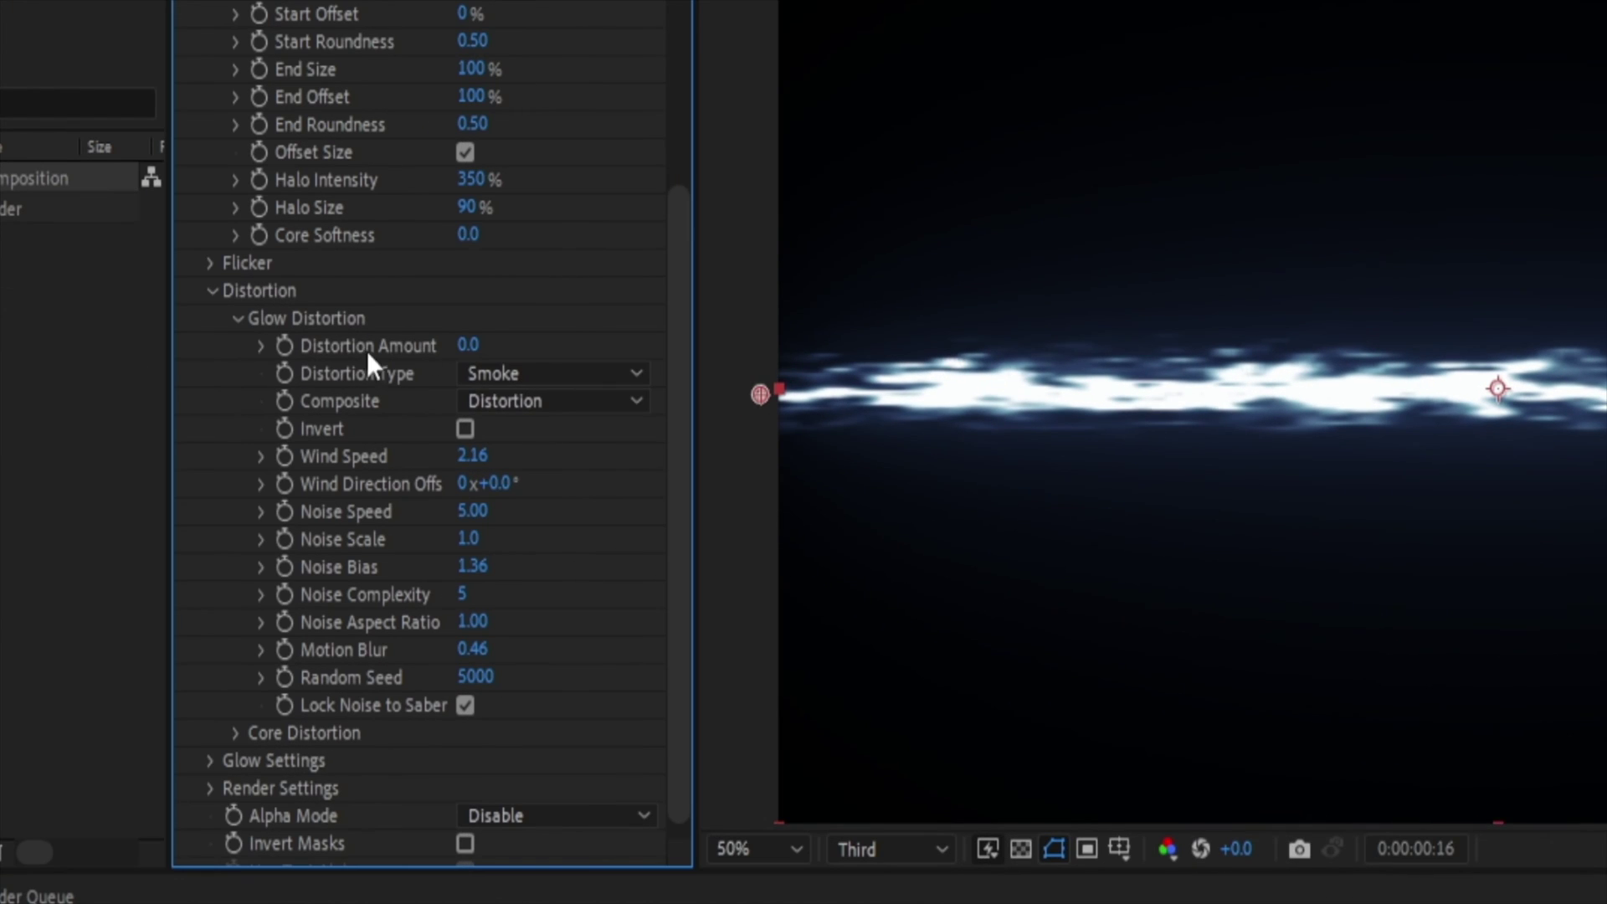
click(237, 318)
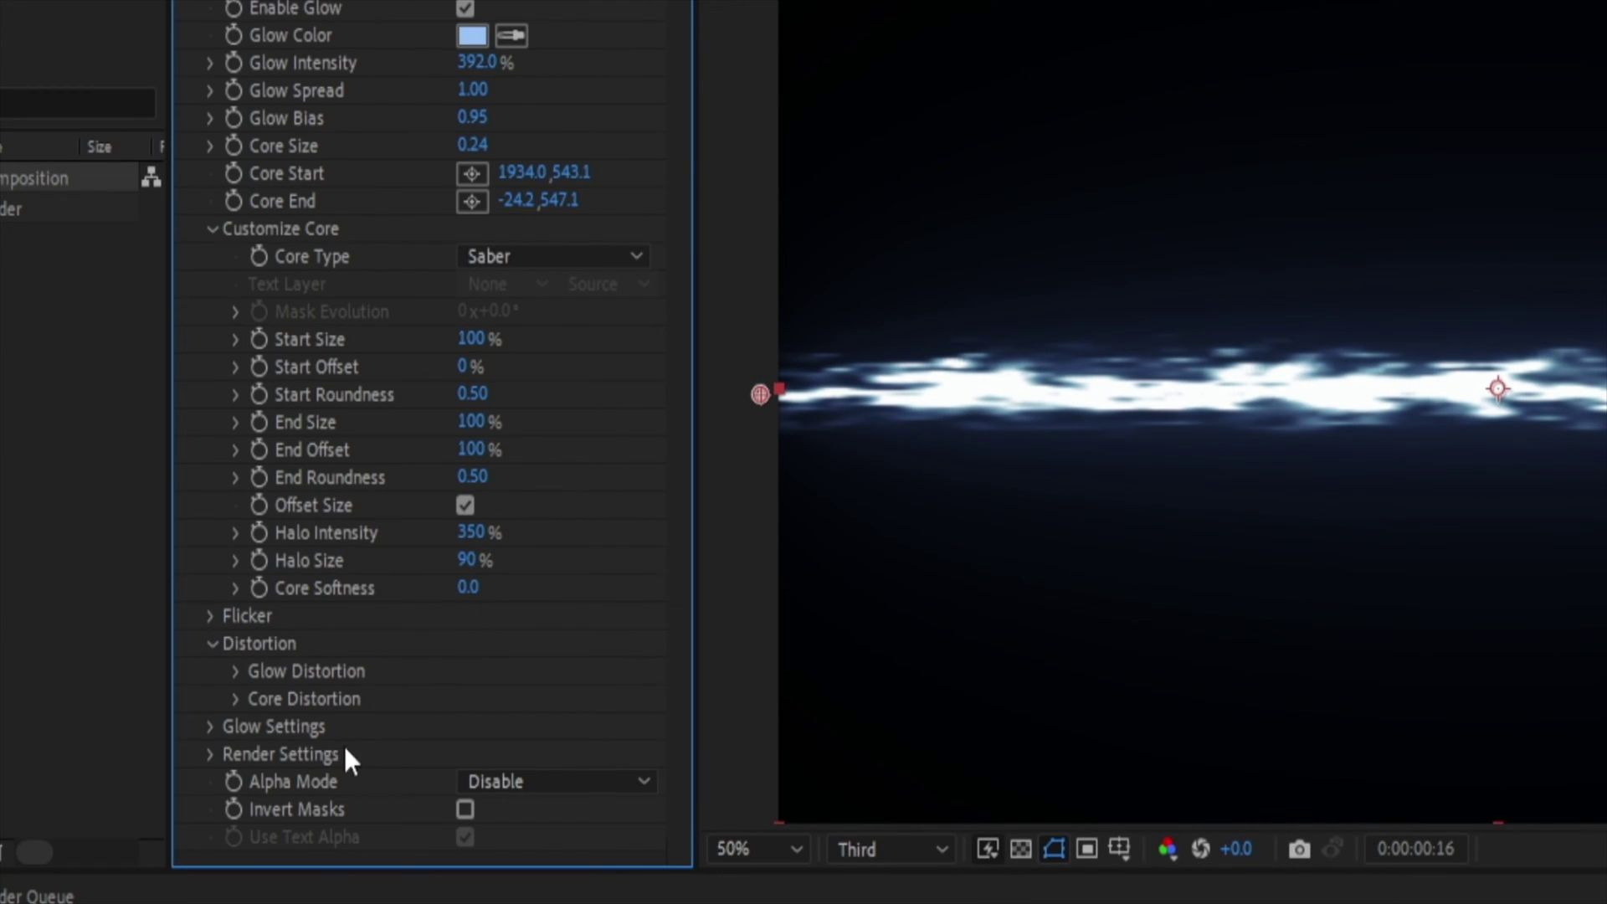
Set the Noise Bias of the Saber's Core Distortion to 1.00
click(236, 700)
scroll(373, 690, down, 4)
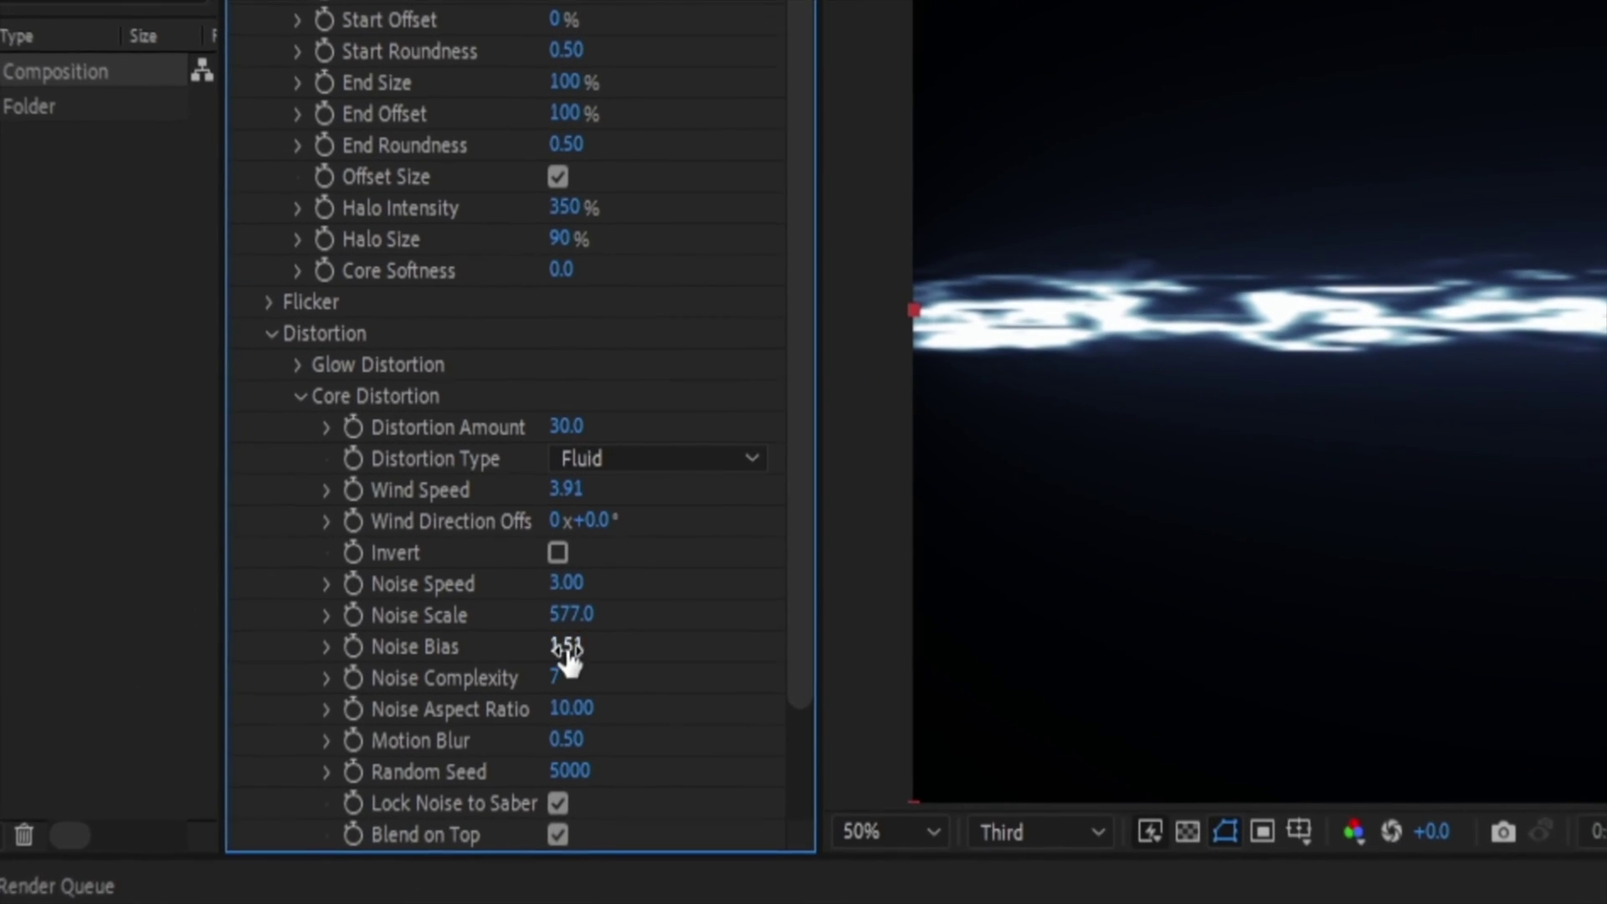
click(567, 649)
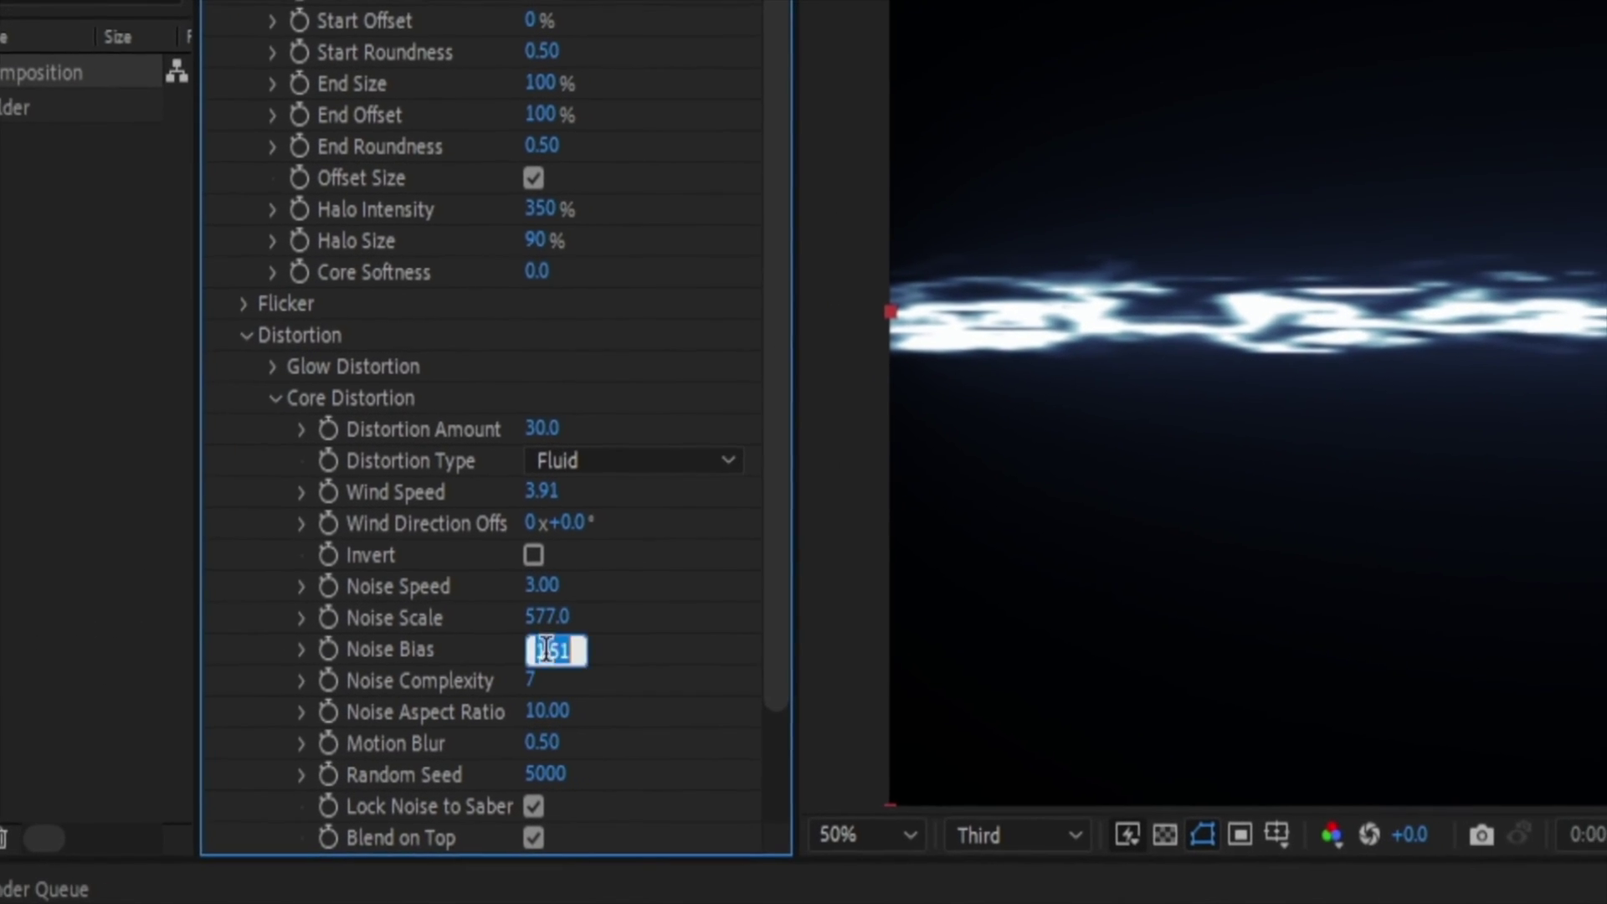
text(1)
key(Return)
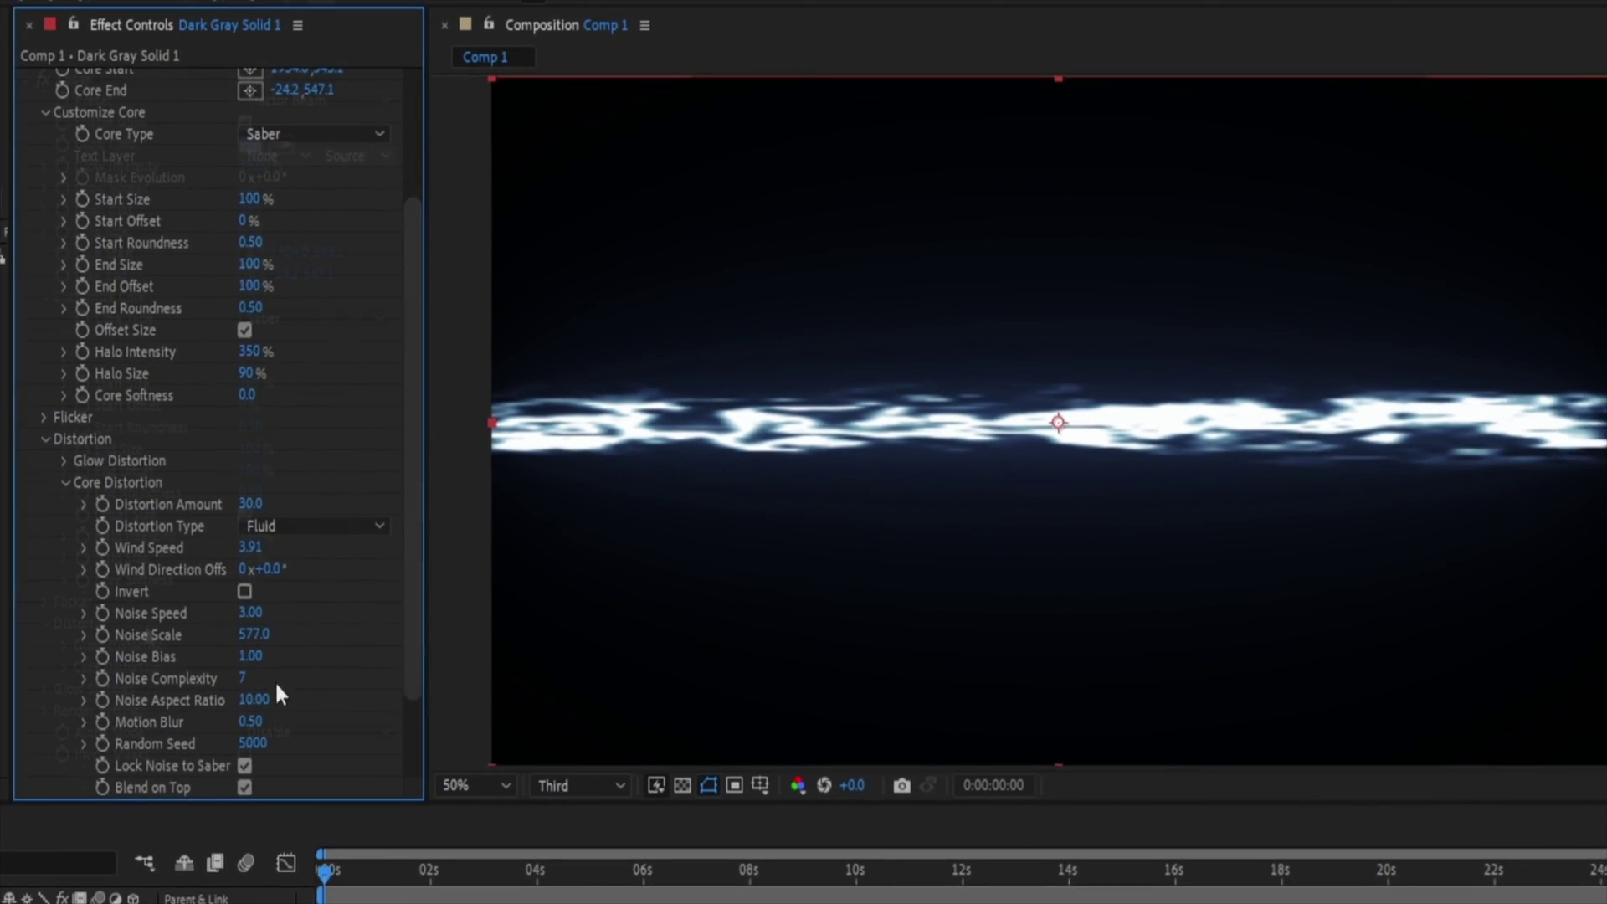
click(63, 477)
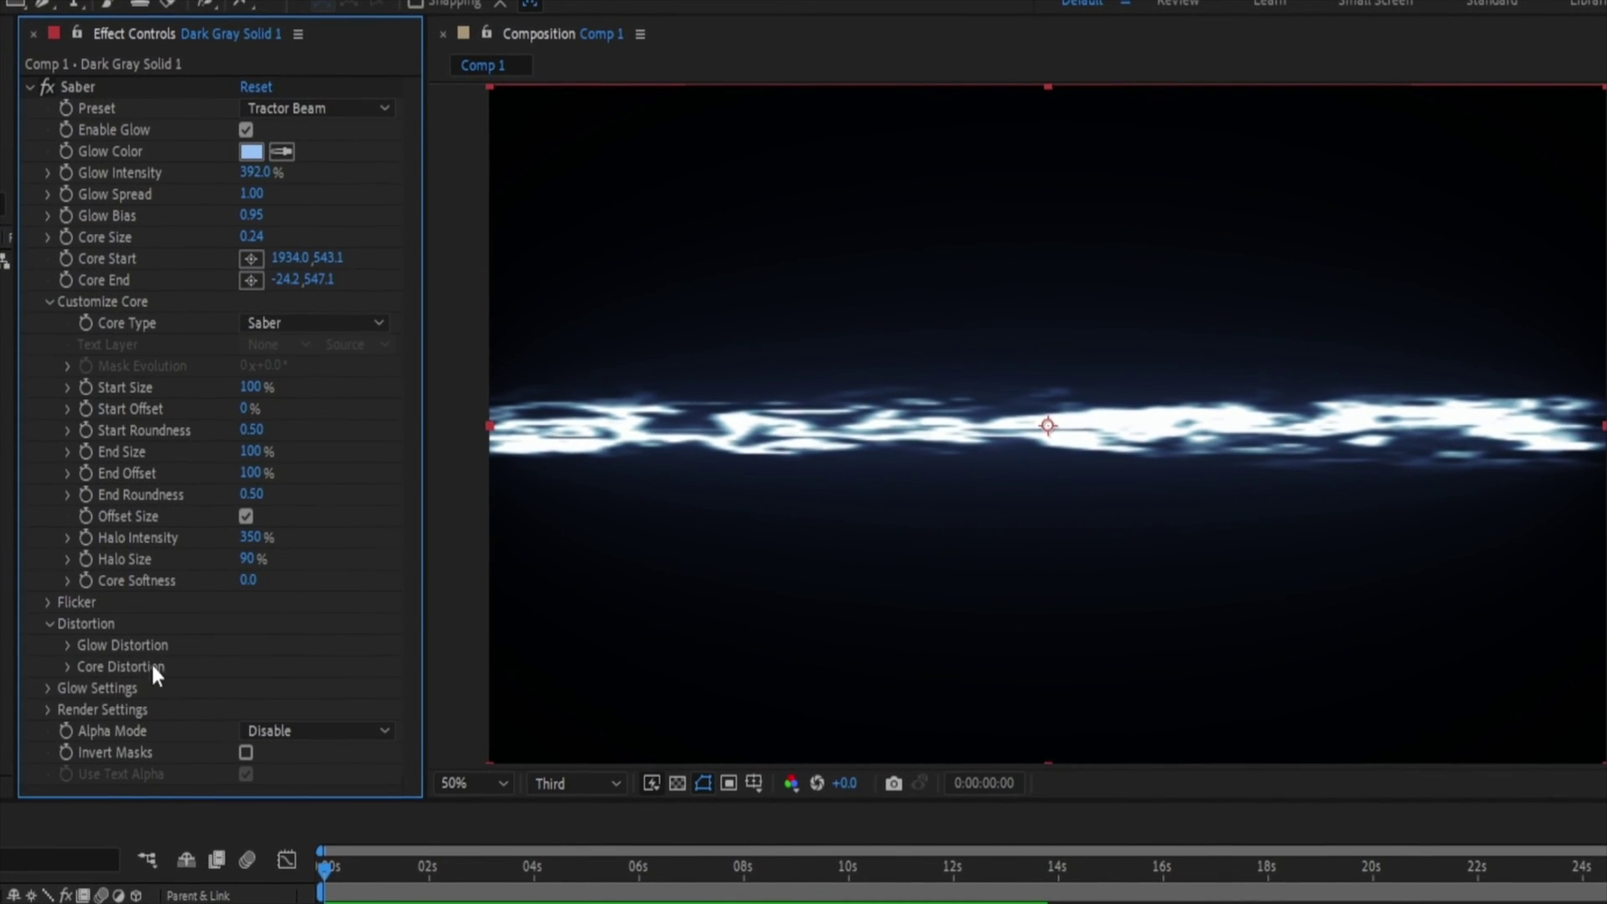
In the Saber glow settings, set Intensity Multiplier 25, Size Multiplier 1.3, Pre Gamma 1.4, Glow 1 Size 200 and Glow 2 Intensity 0
click(48, 688)
scroll(98, 683, down, 5)
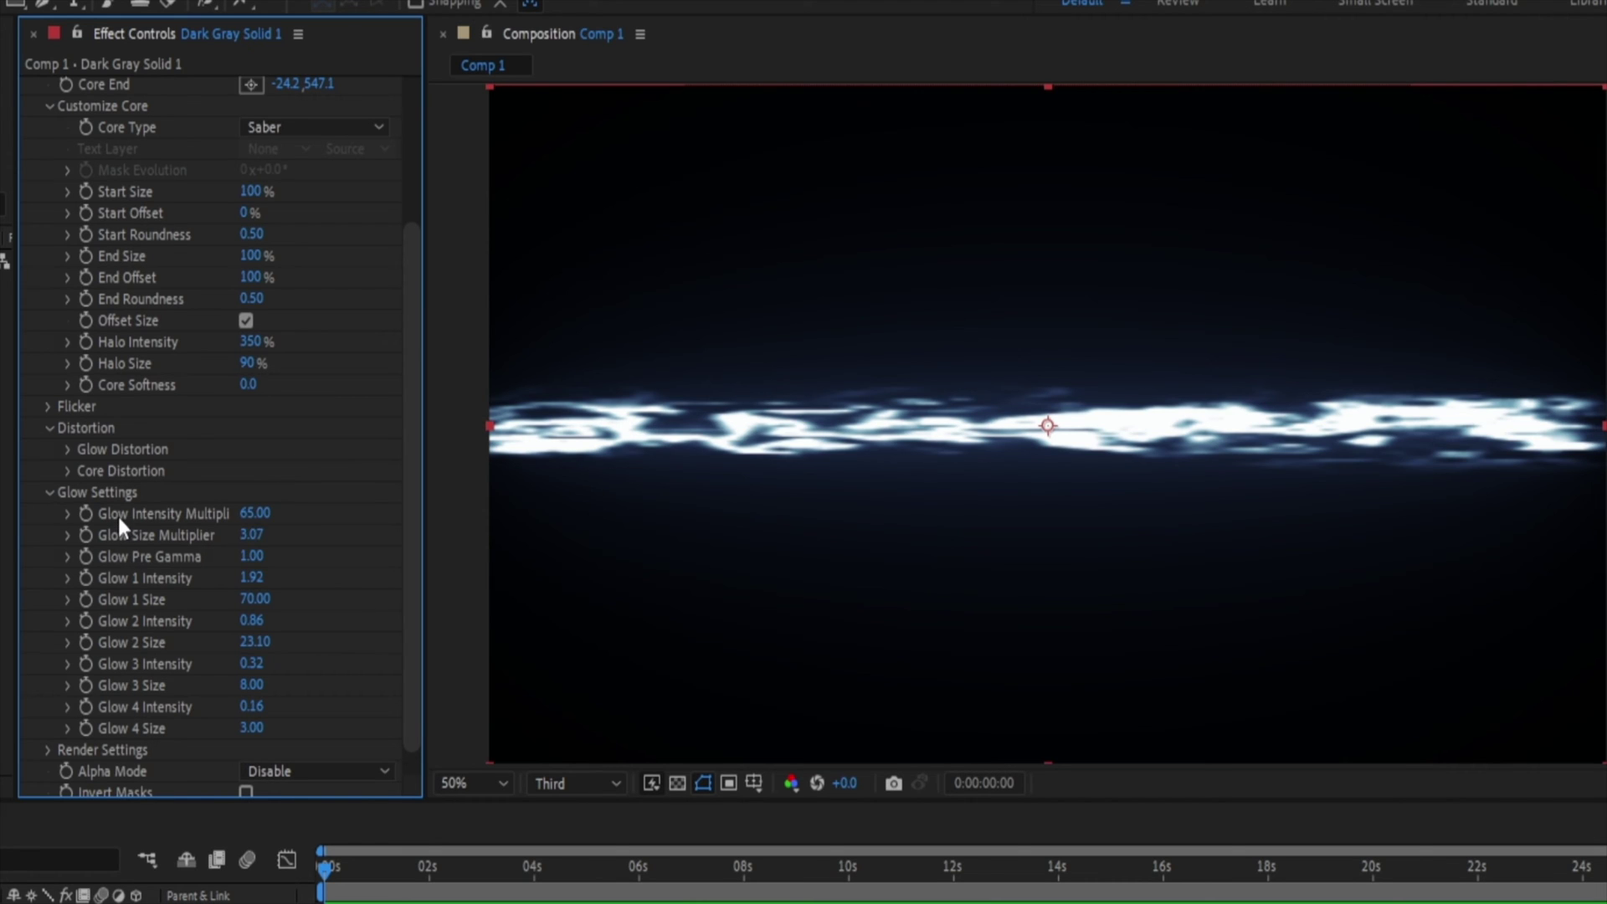
key(Return)
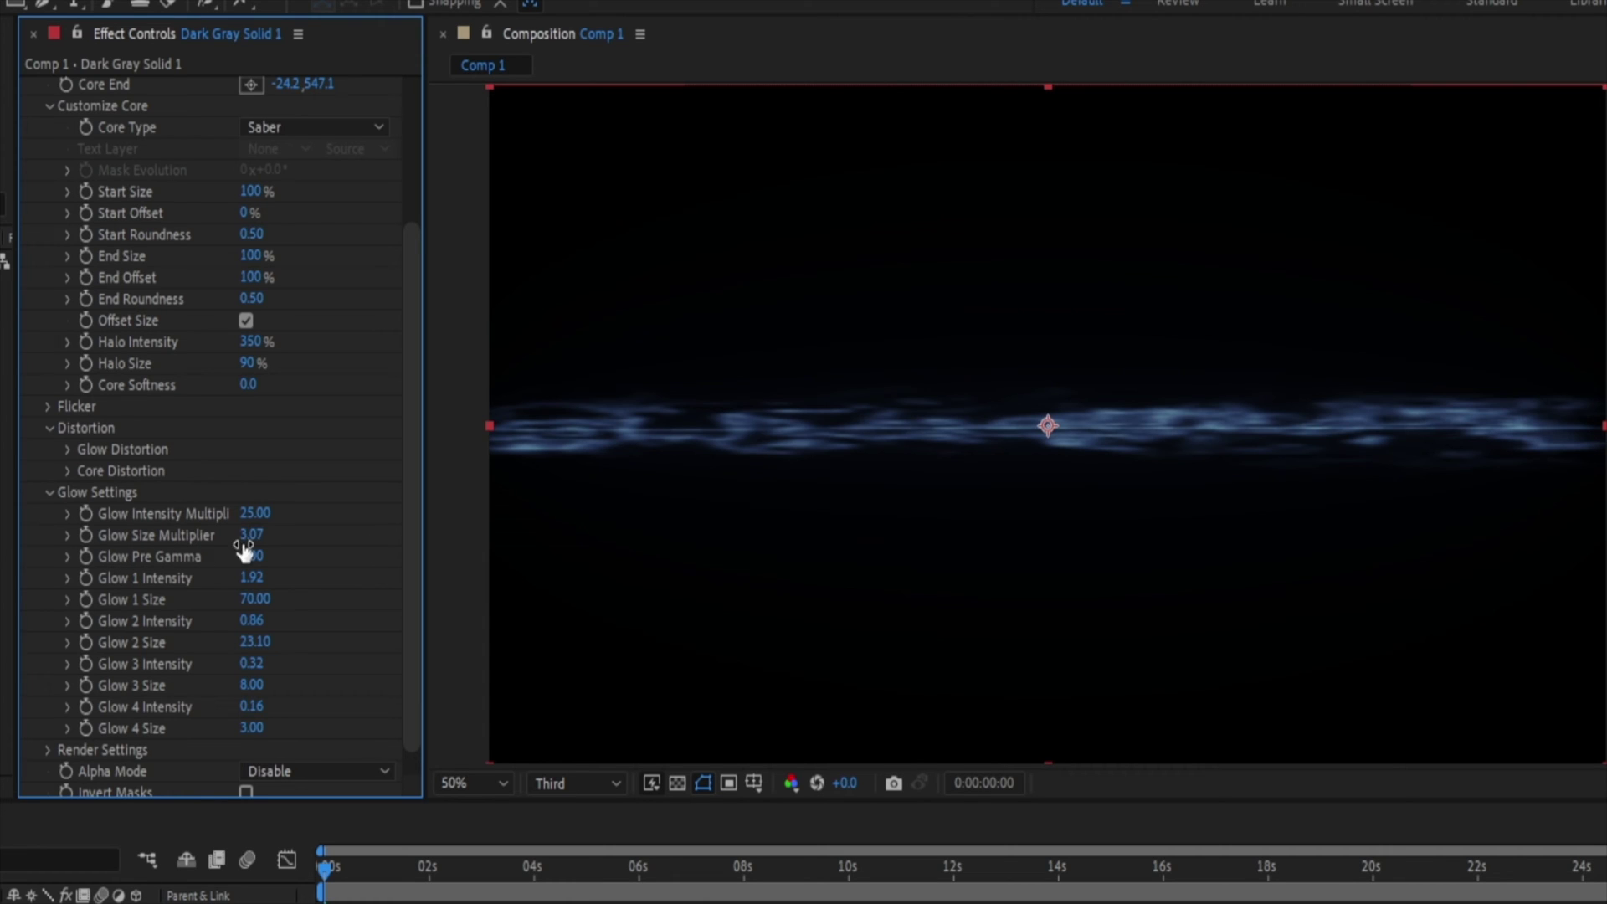
text(1.3)
key(Return)
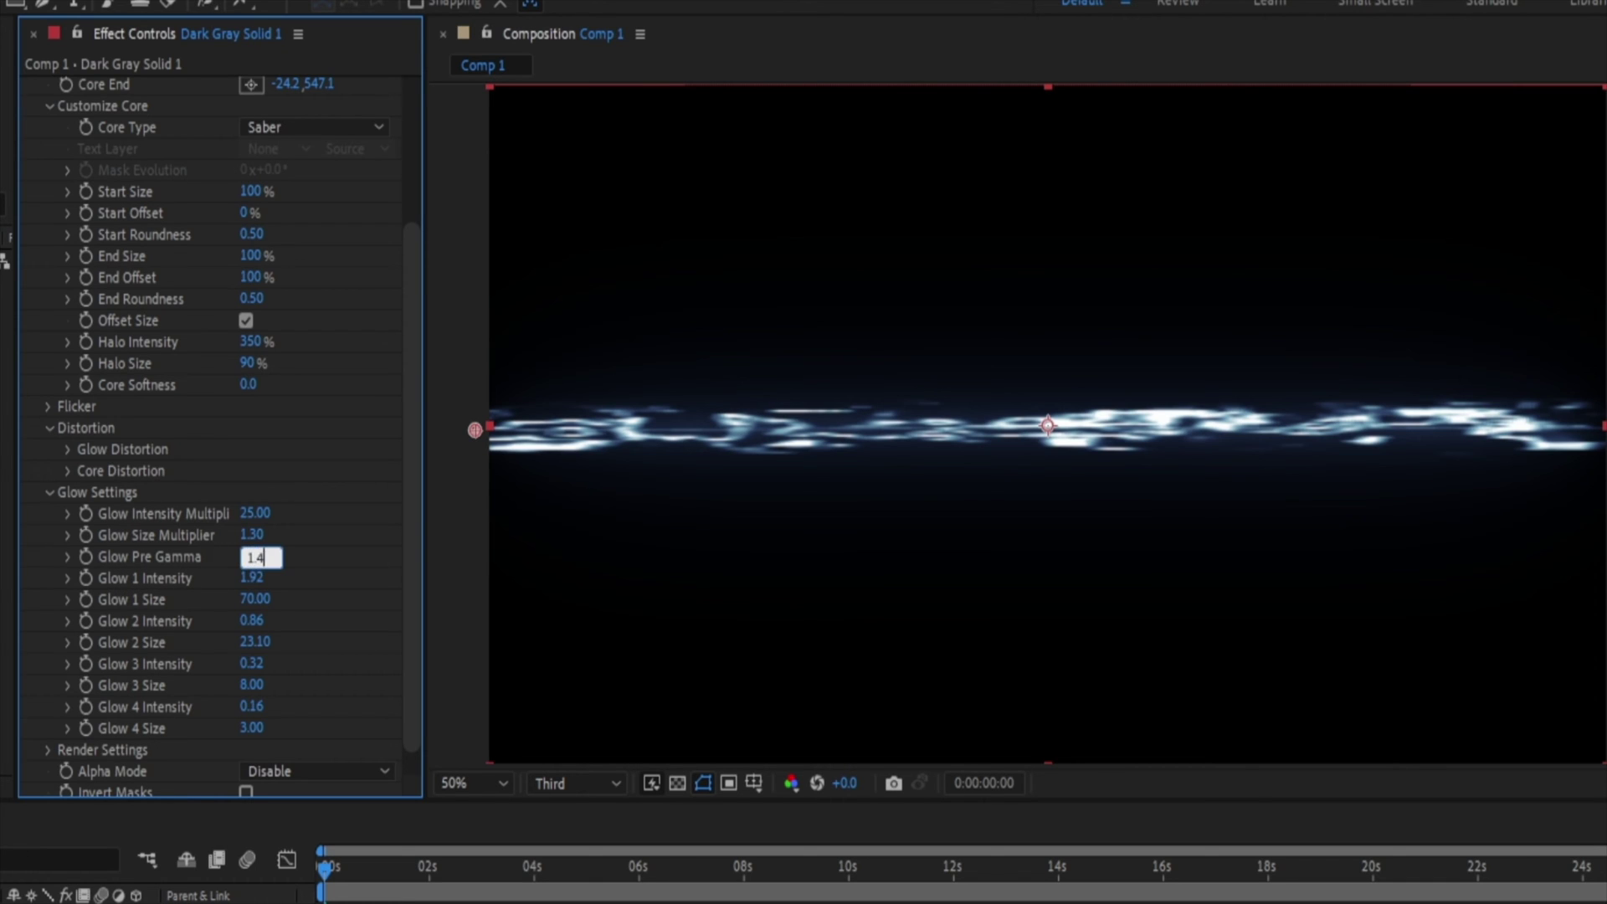
key(Return)
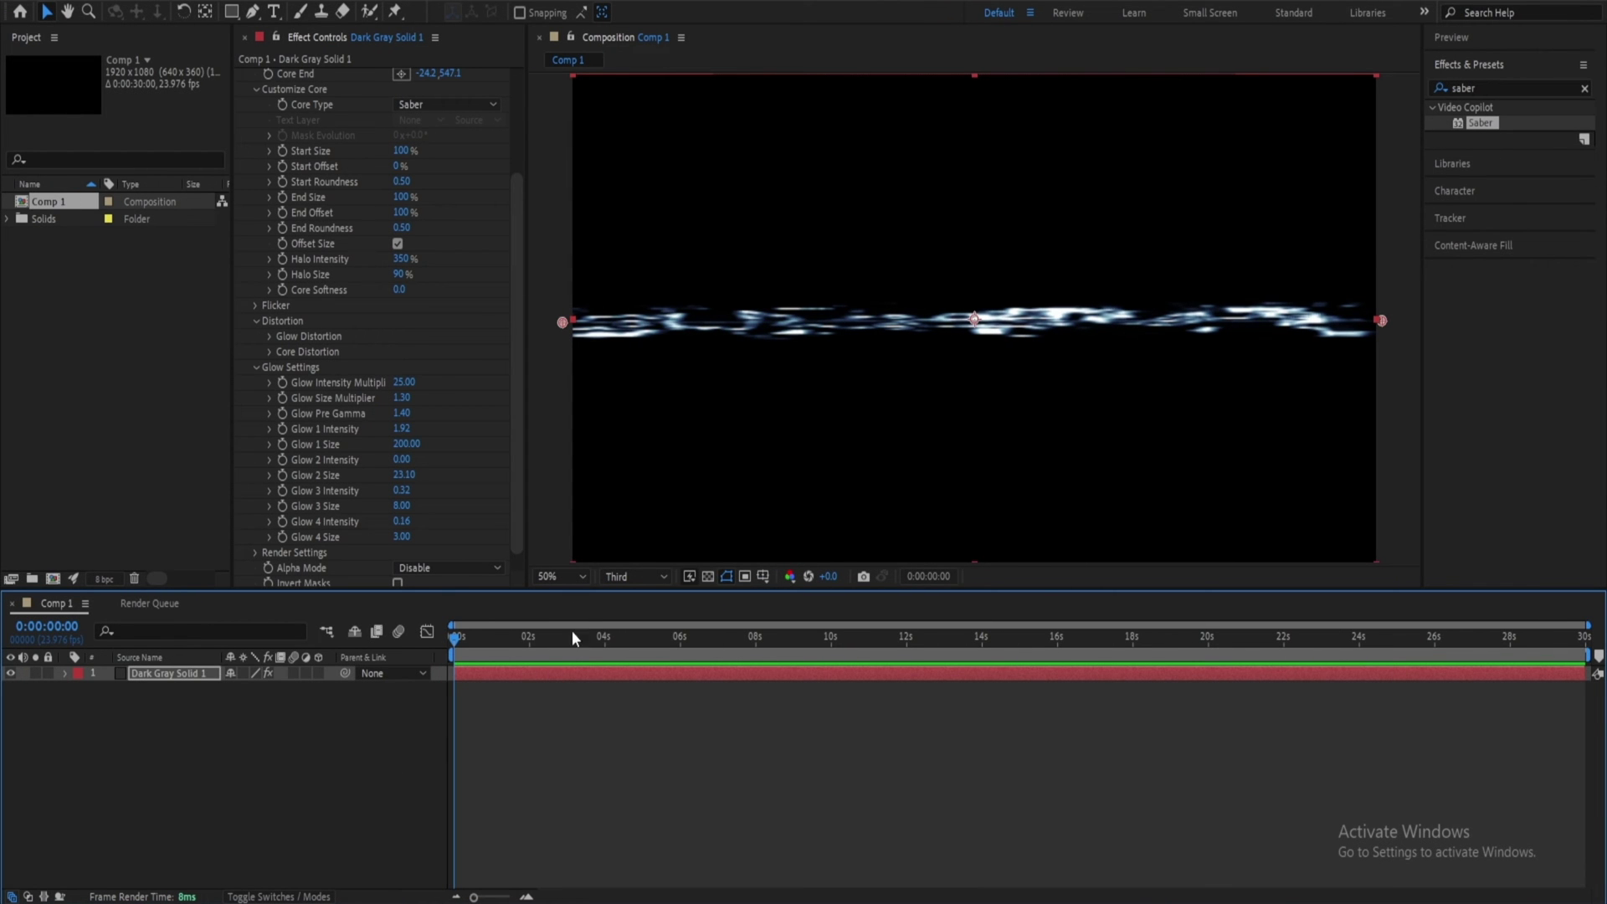
Set the Saber's render Composite Settings to Transparent and check the beam over the footage at about 5 seconds
scroll(276, 165, up, 5)
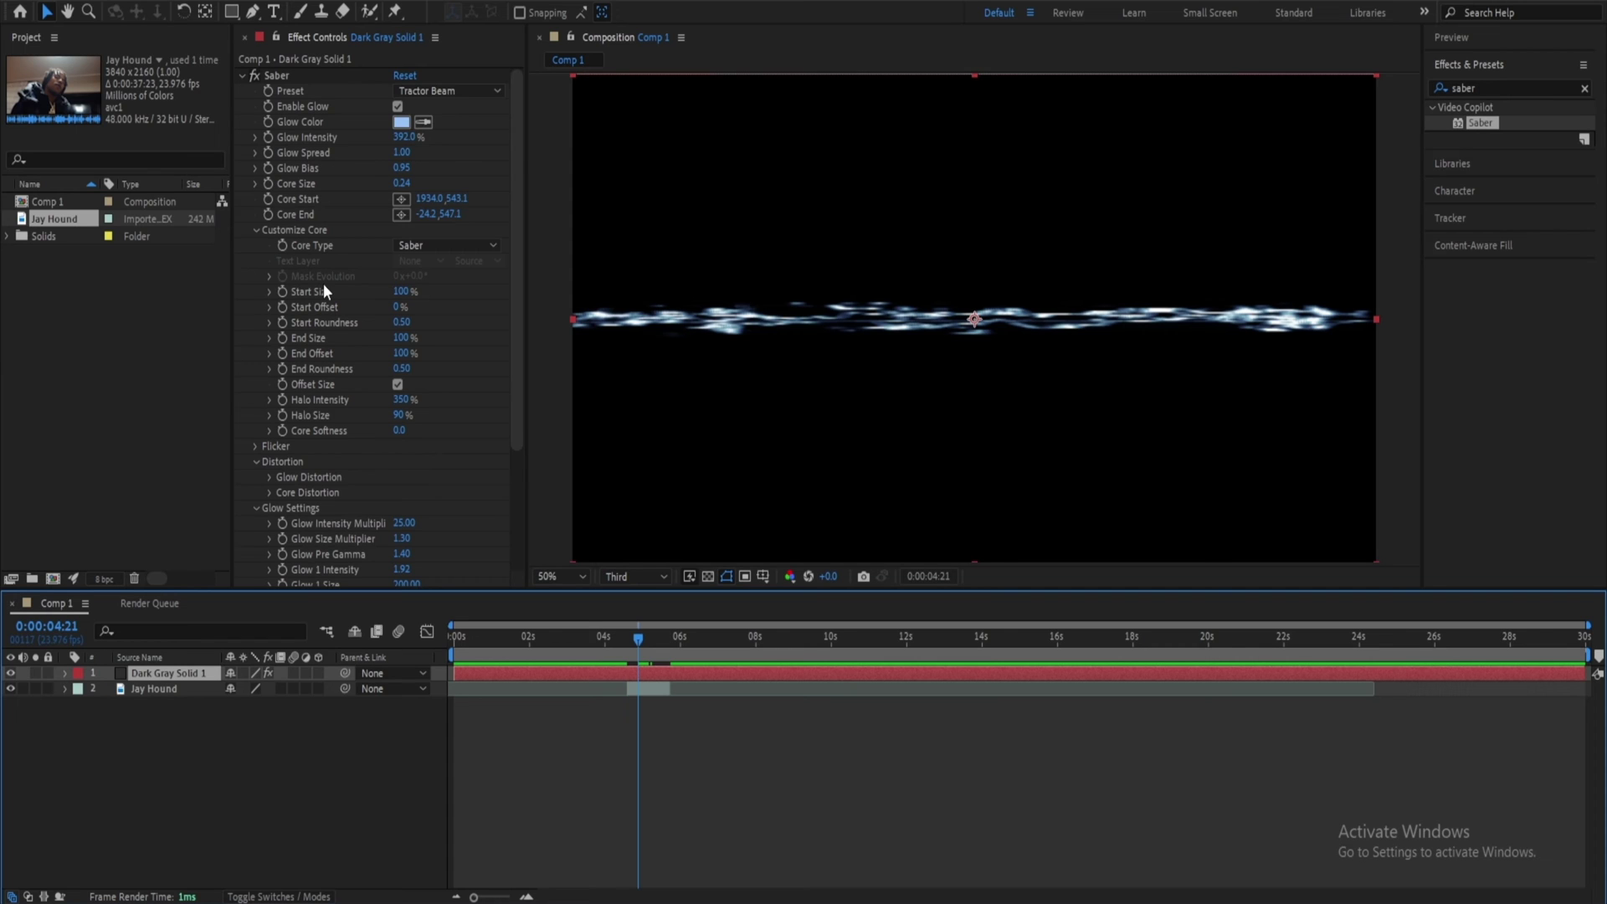
click(256, 230)
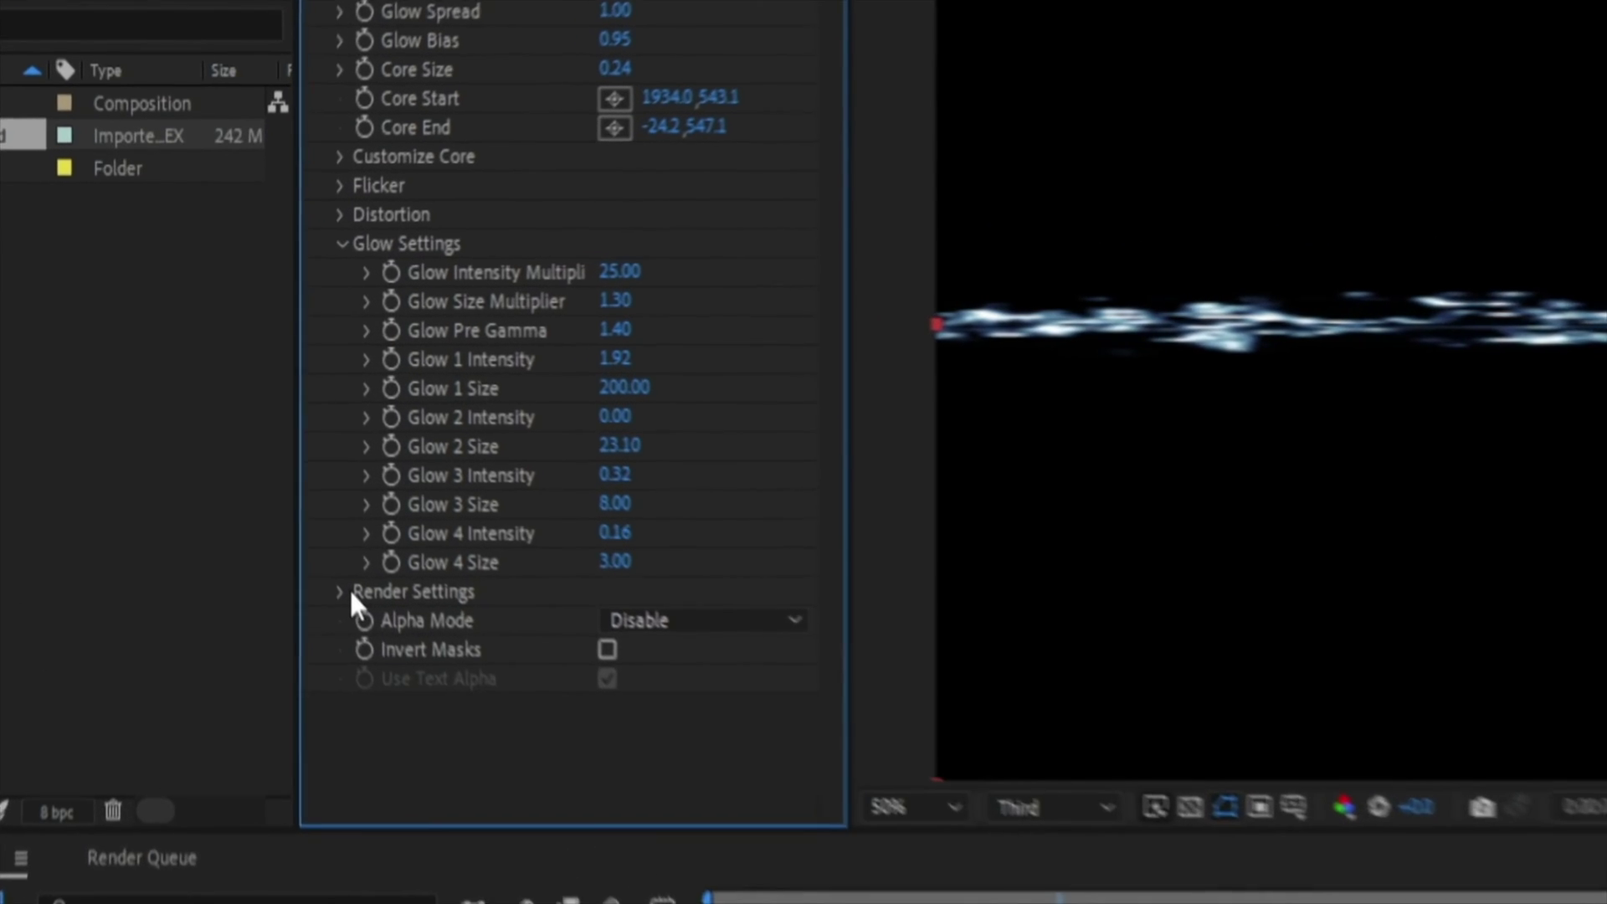
click(349, 590)
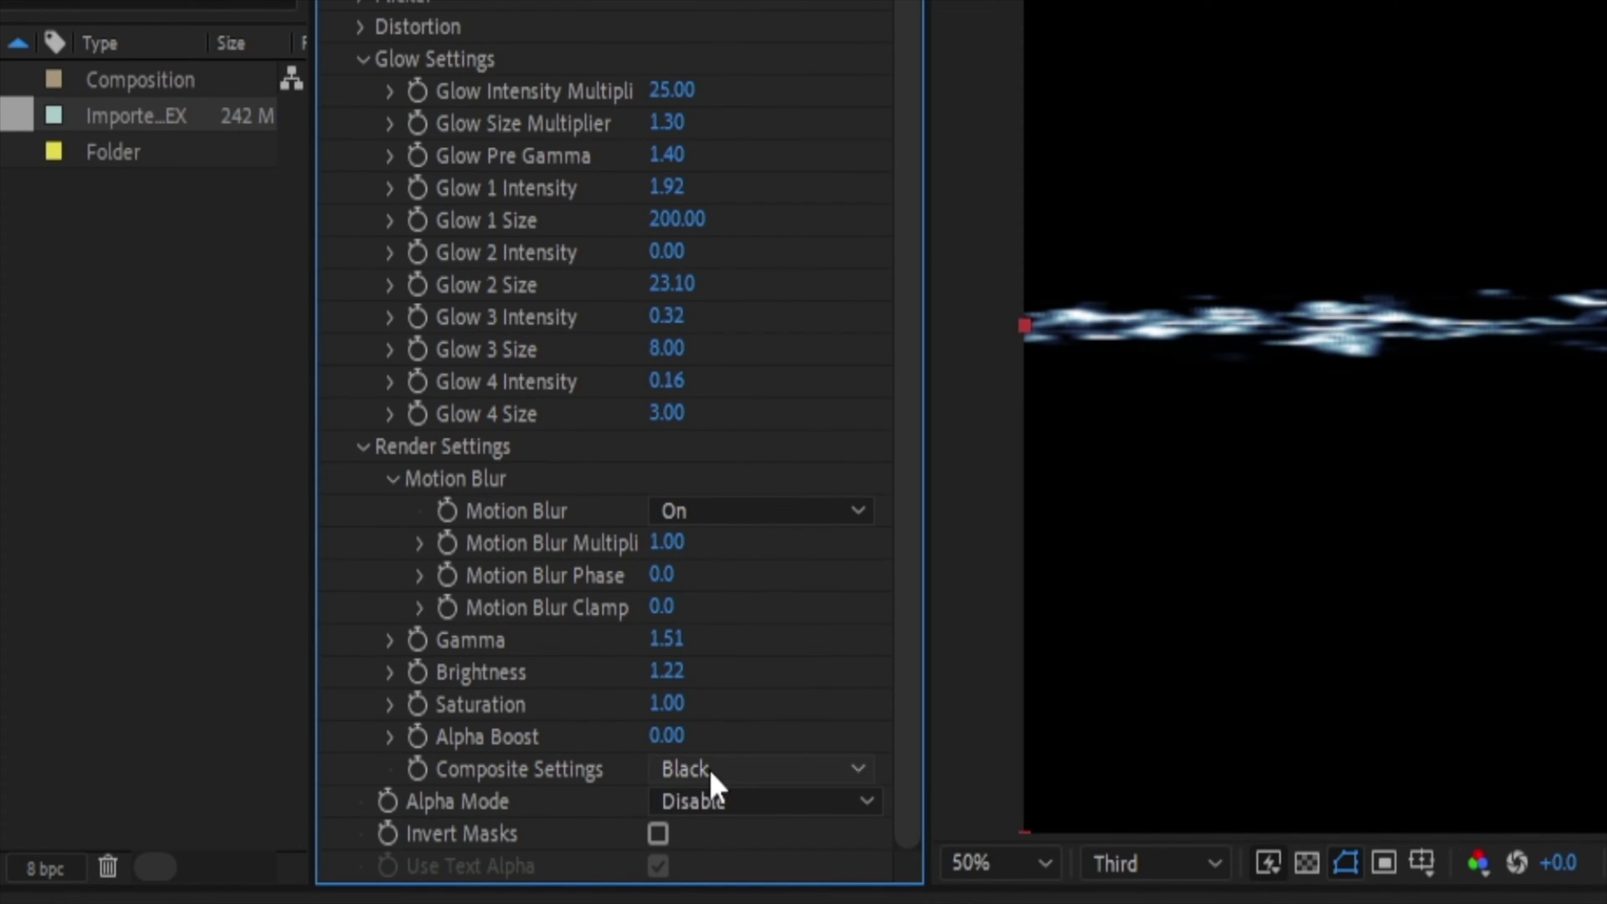
click(710, 768)
click(712, 805)
drag(645, 650, 643, 649)
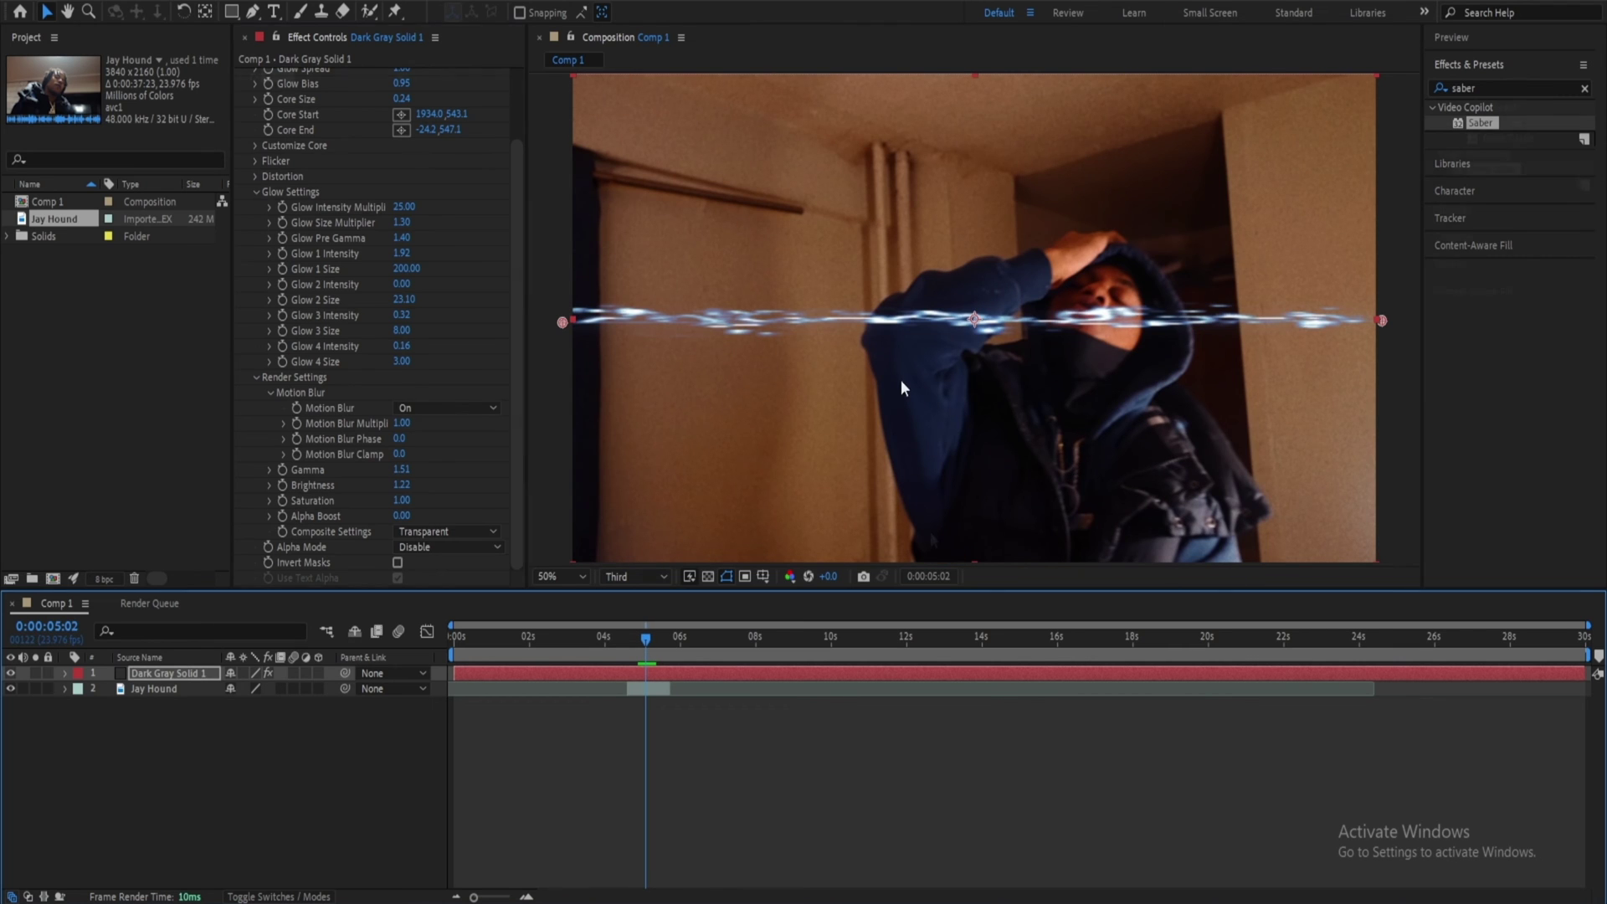
Try the Deep Glow effect on the Saber solid and check the beam at about 5 seconds
double_click(1490, 169)
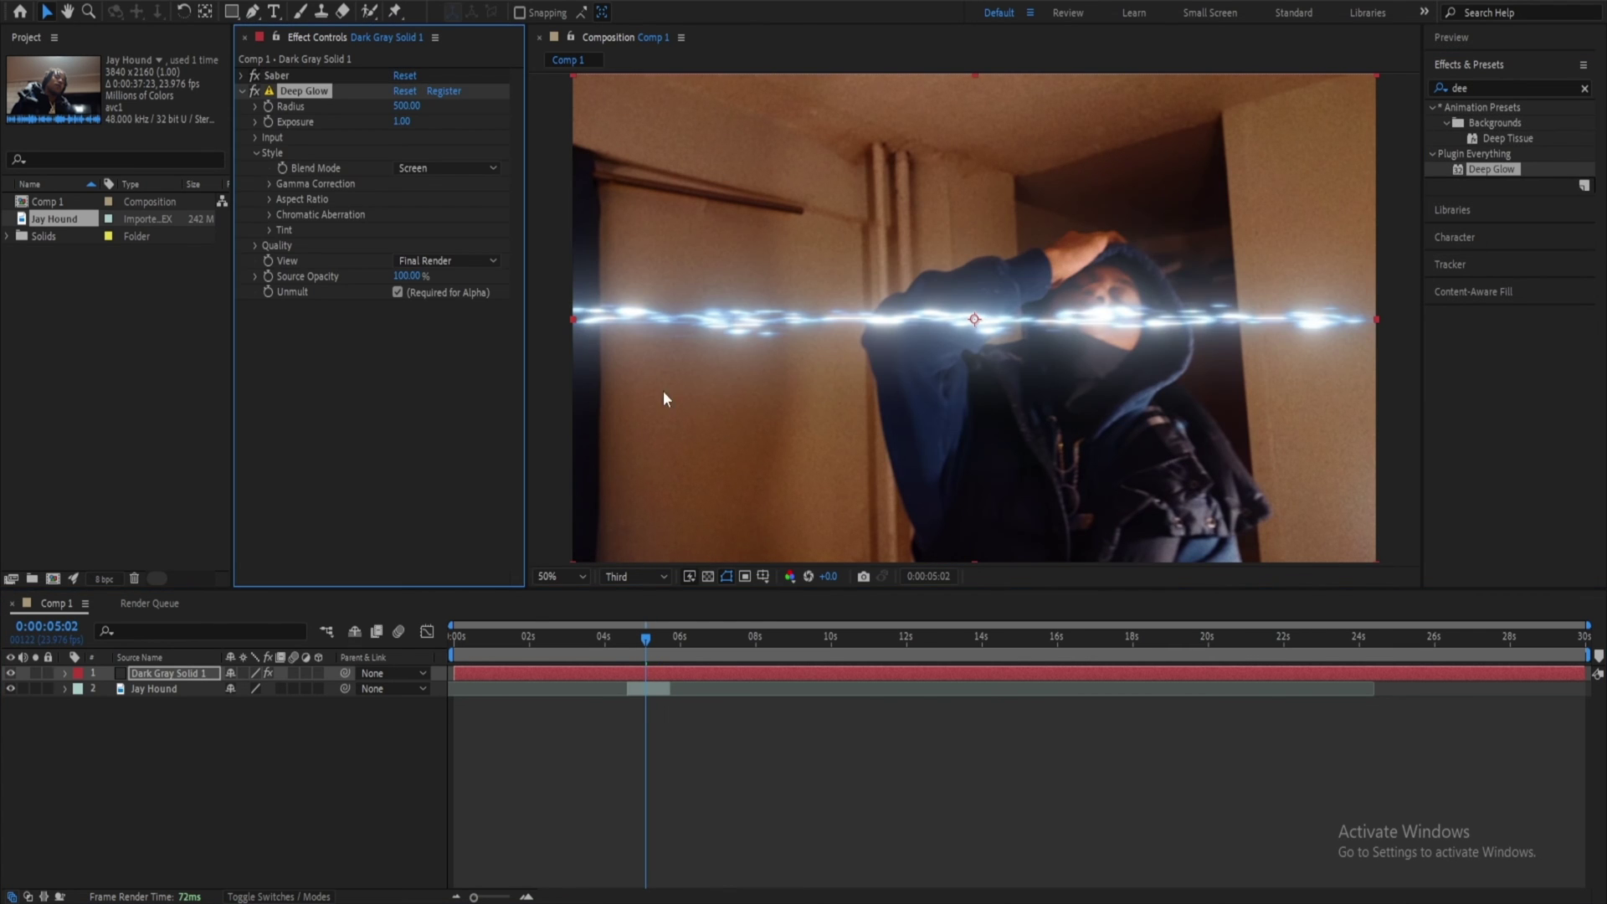
mouse_move(644, 645)
mouse_down()
mouse_move(663, 645)
mouse_move(649, 644)
mouse_up()
Hide the video footage layer and shorten the composition to 10 seconds, leaving only the Saber solid visible on black
click(650, 691)
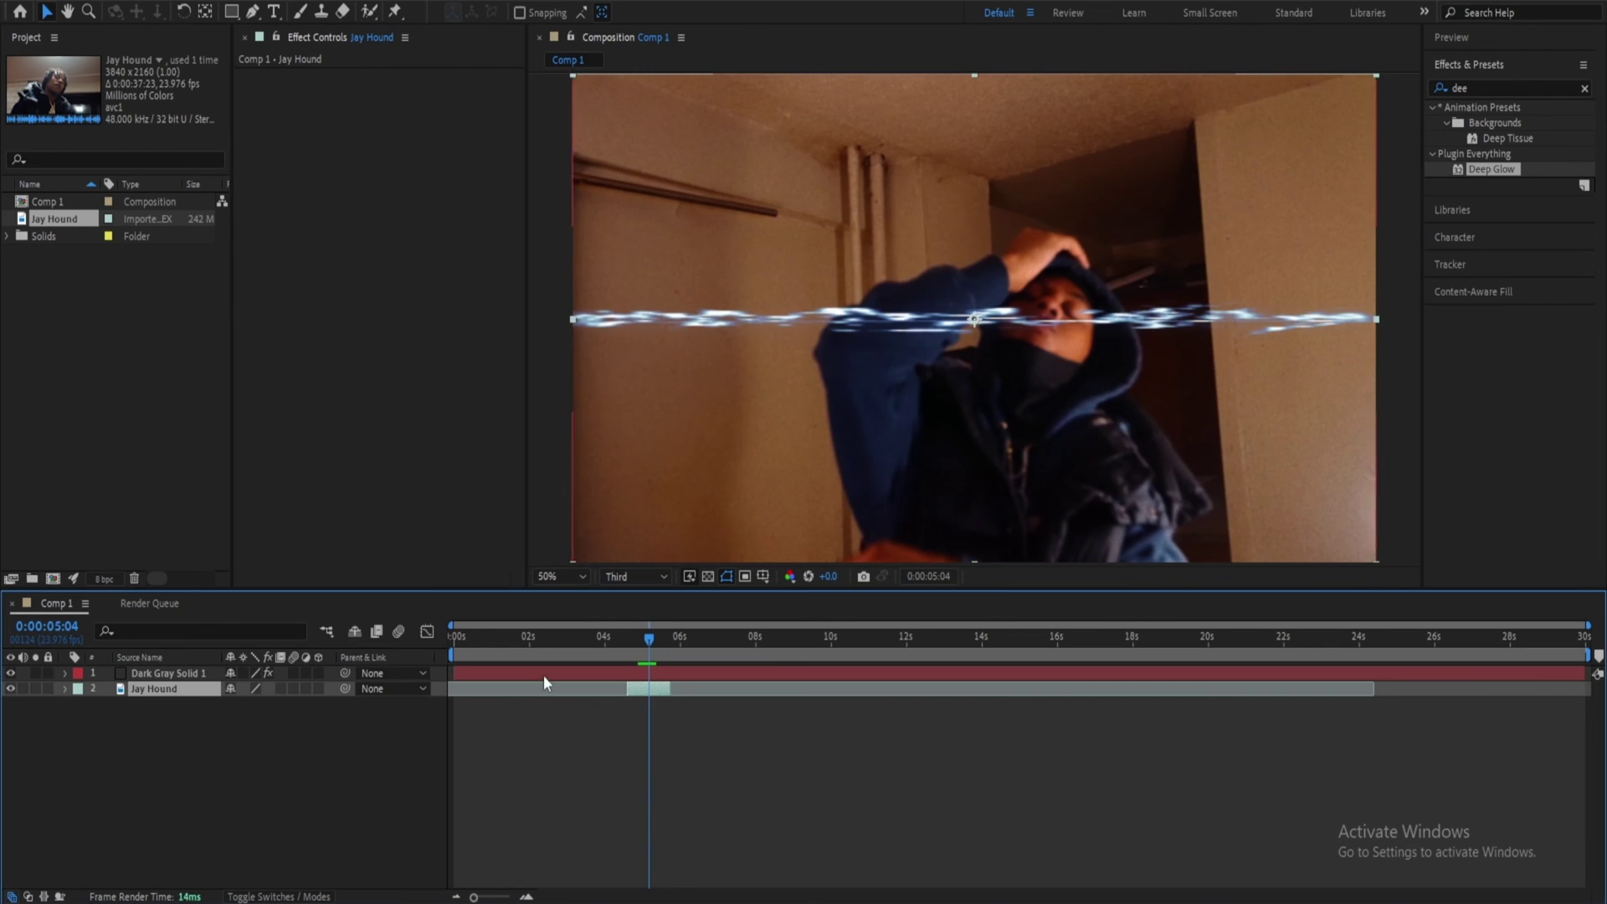
drag(447, 646, 831, 642)
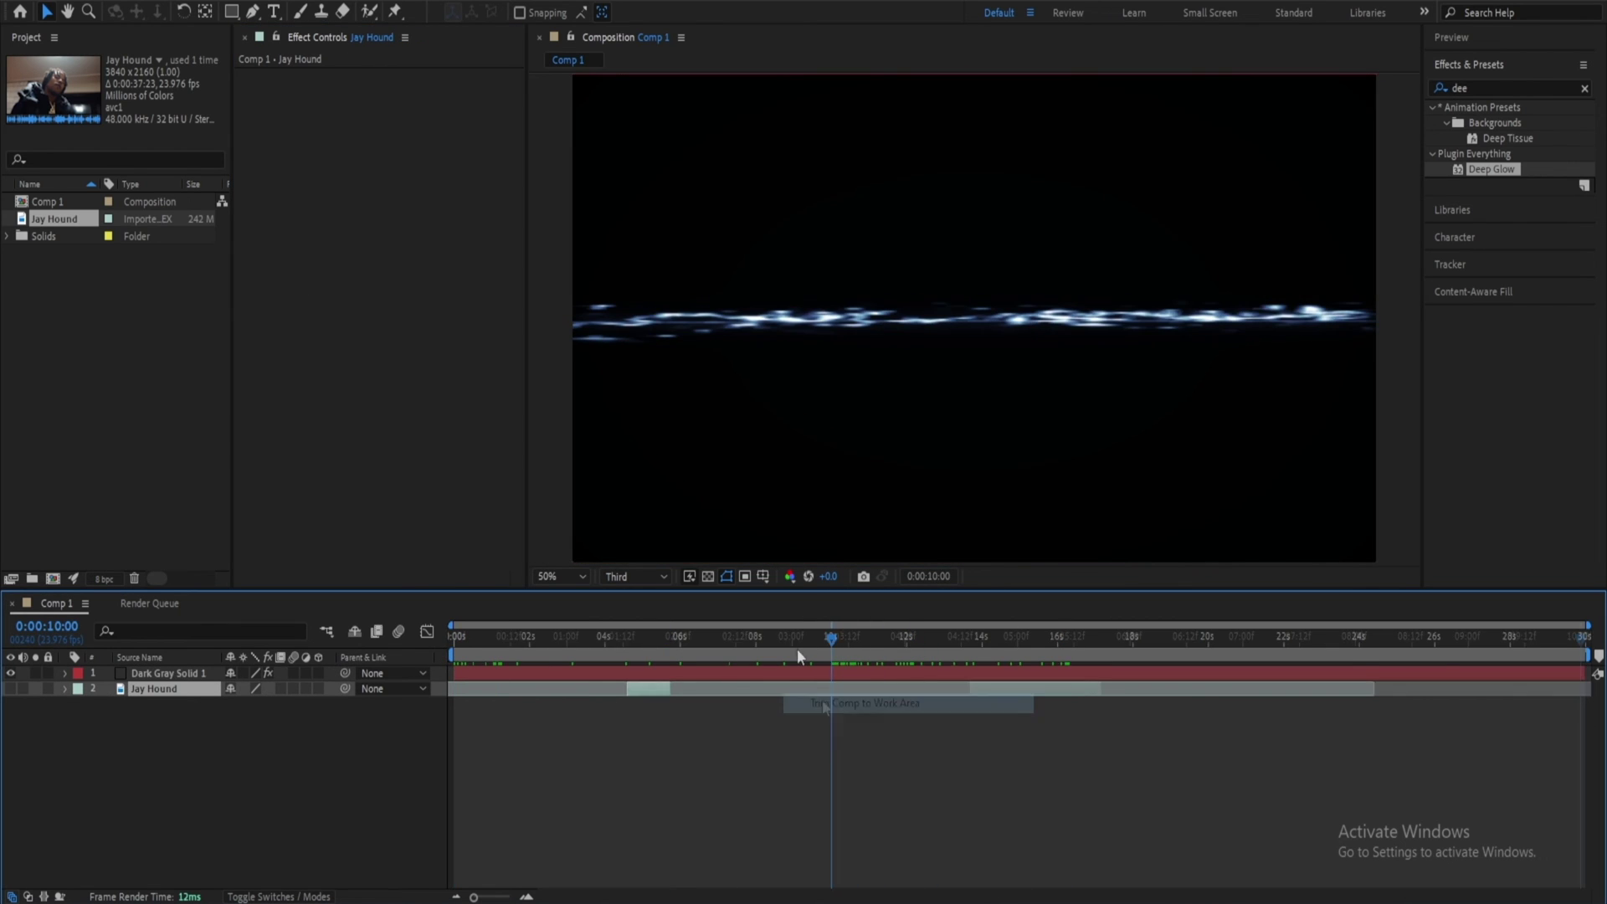
drag(797, 650, 414, 638)
click(524, 668)
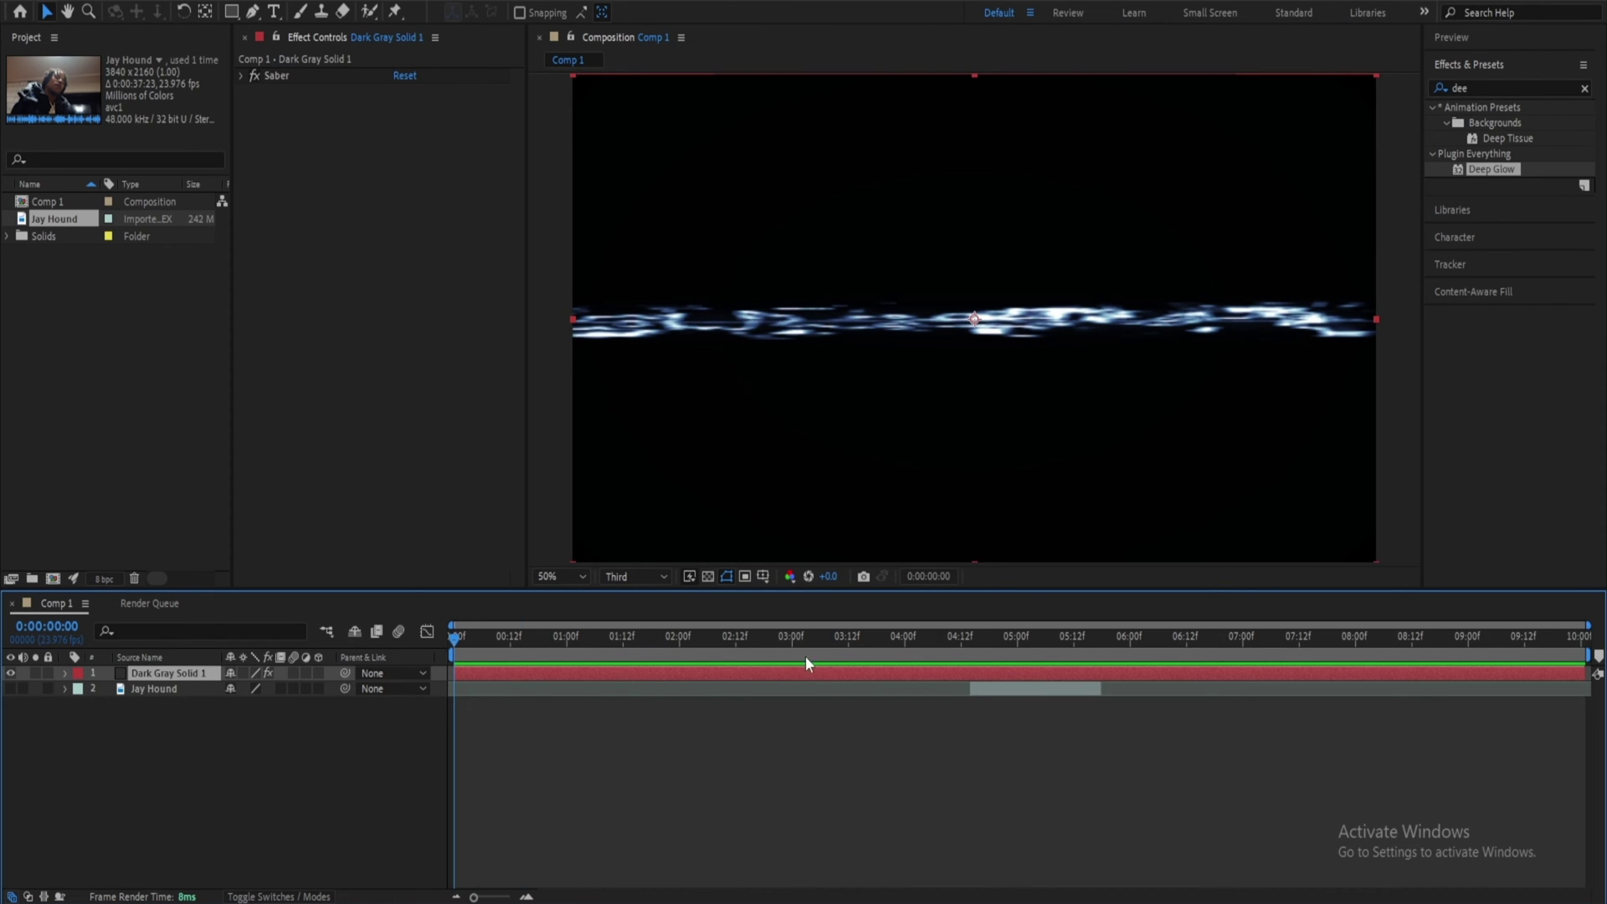
Hide the Saber solid, show the footage layer again, and shift its clip to start at 0:00:02:15
drag(807, 657, 1008, 640)
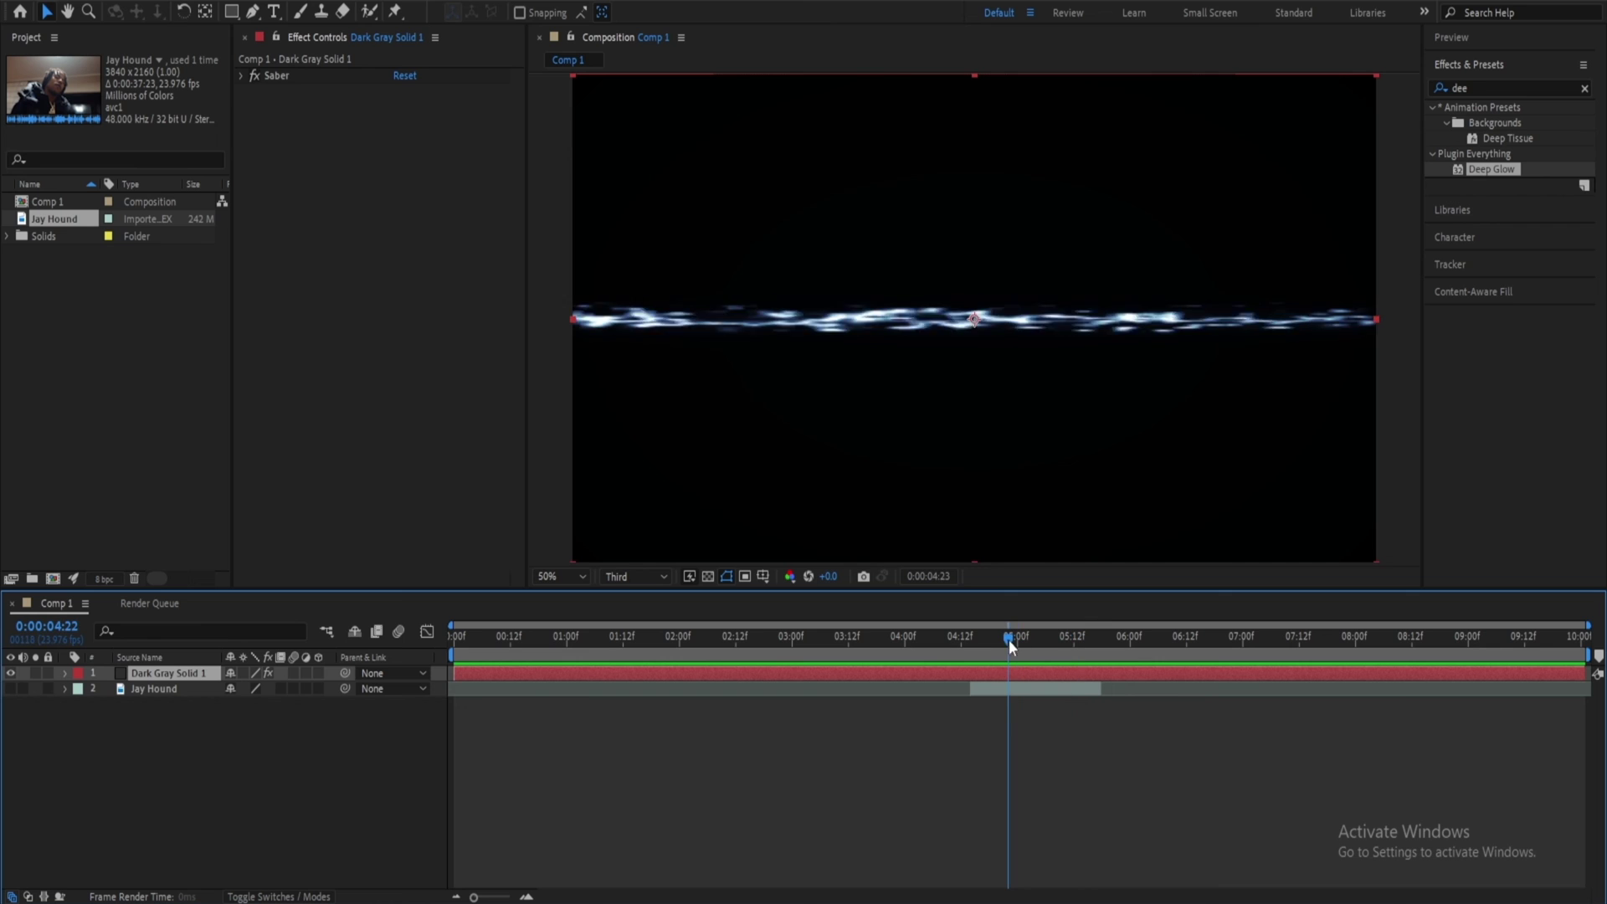
click(10, 673)
drag(1027, 690, 807, 690)
click(751, 639)
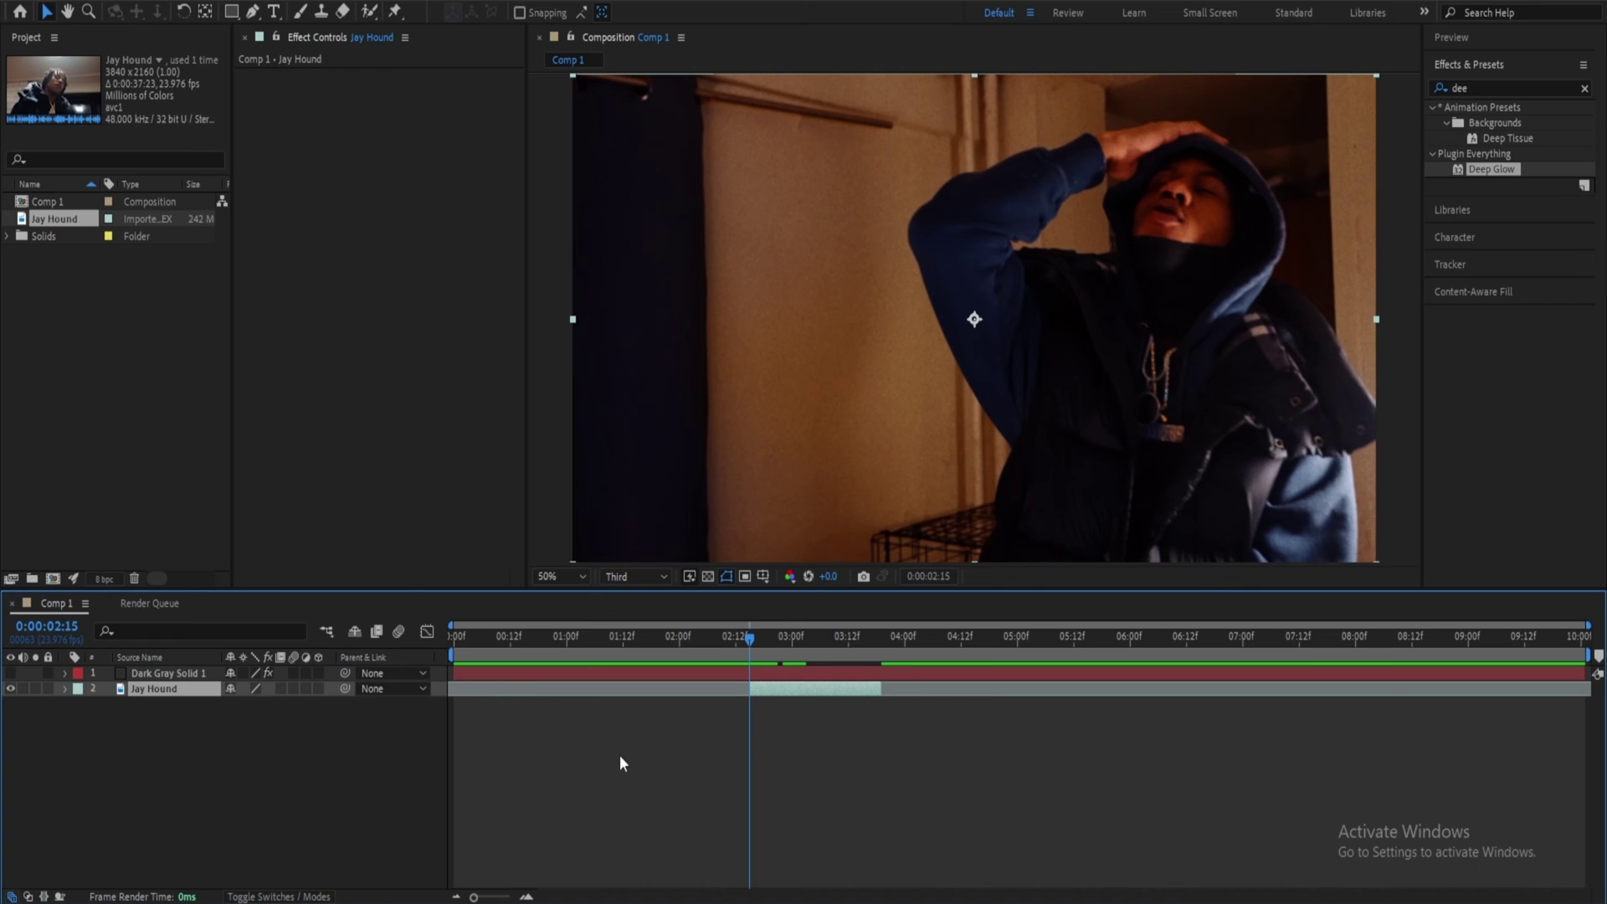
Place the rendered laser clip above the footage, starting at 0:00:02:15, and set its blending mode to Screen
drag(64, 236, 771, 646)
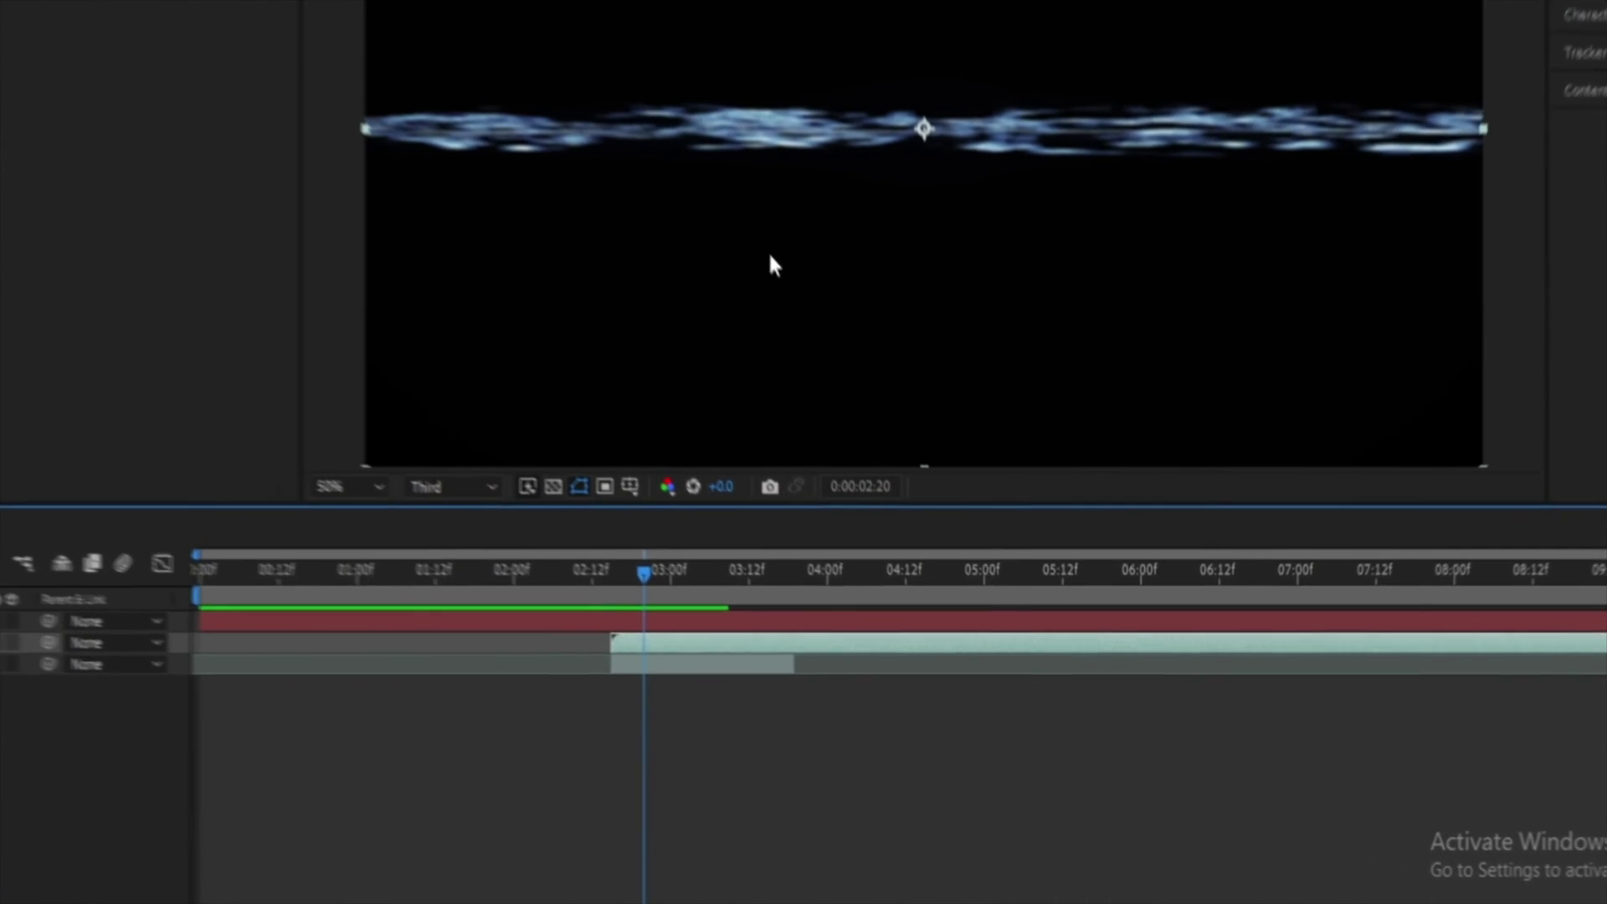
right_click(829, 368)
mouse_move(883, 539)
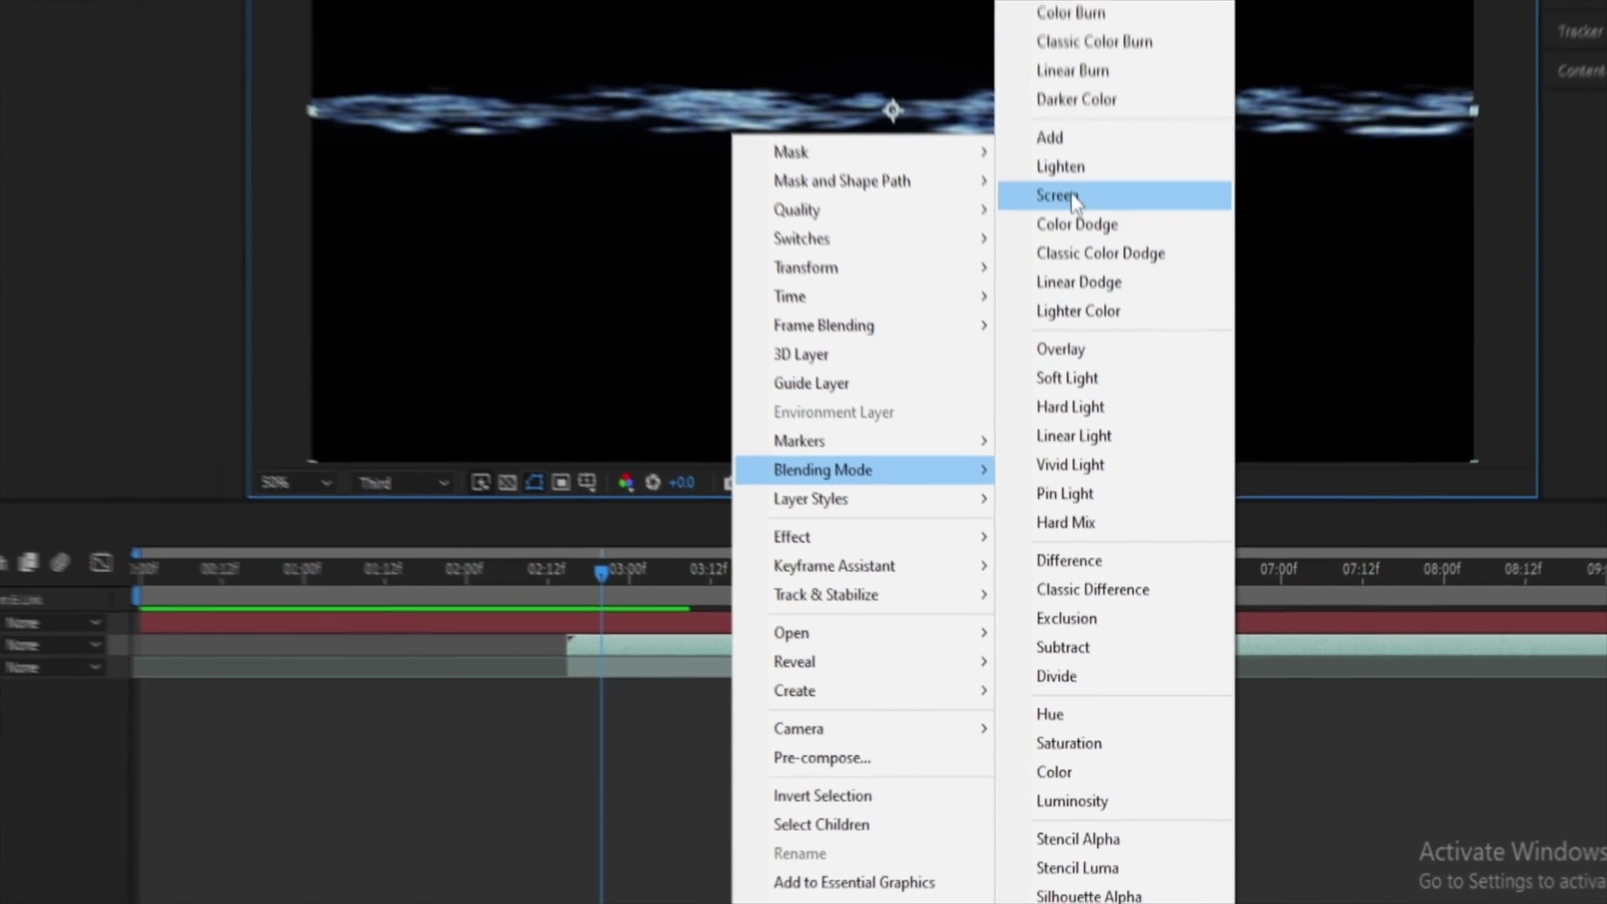
click(1054, 132)
Make the laser layer 3D and add Position, Scale and X, Y and Z Rotation keyframes at 0:00:02:15
drag(700, 641, 786, 609)
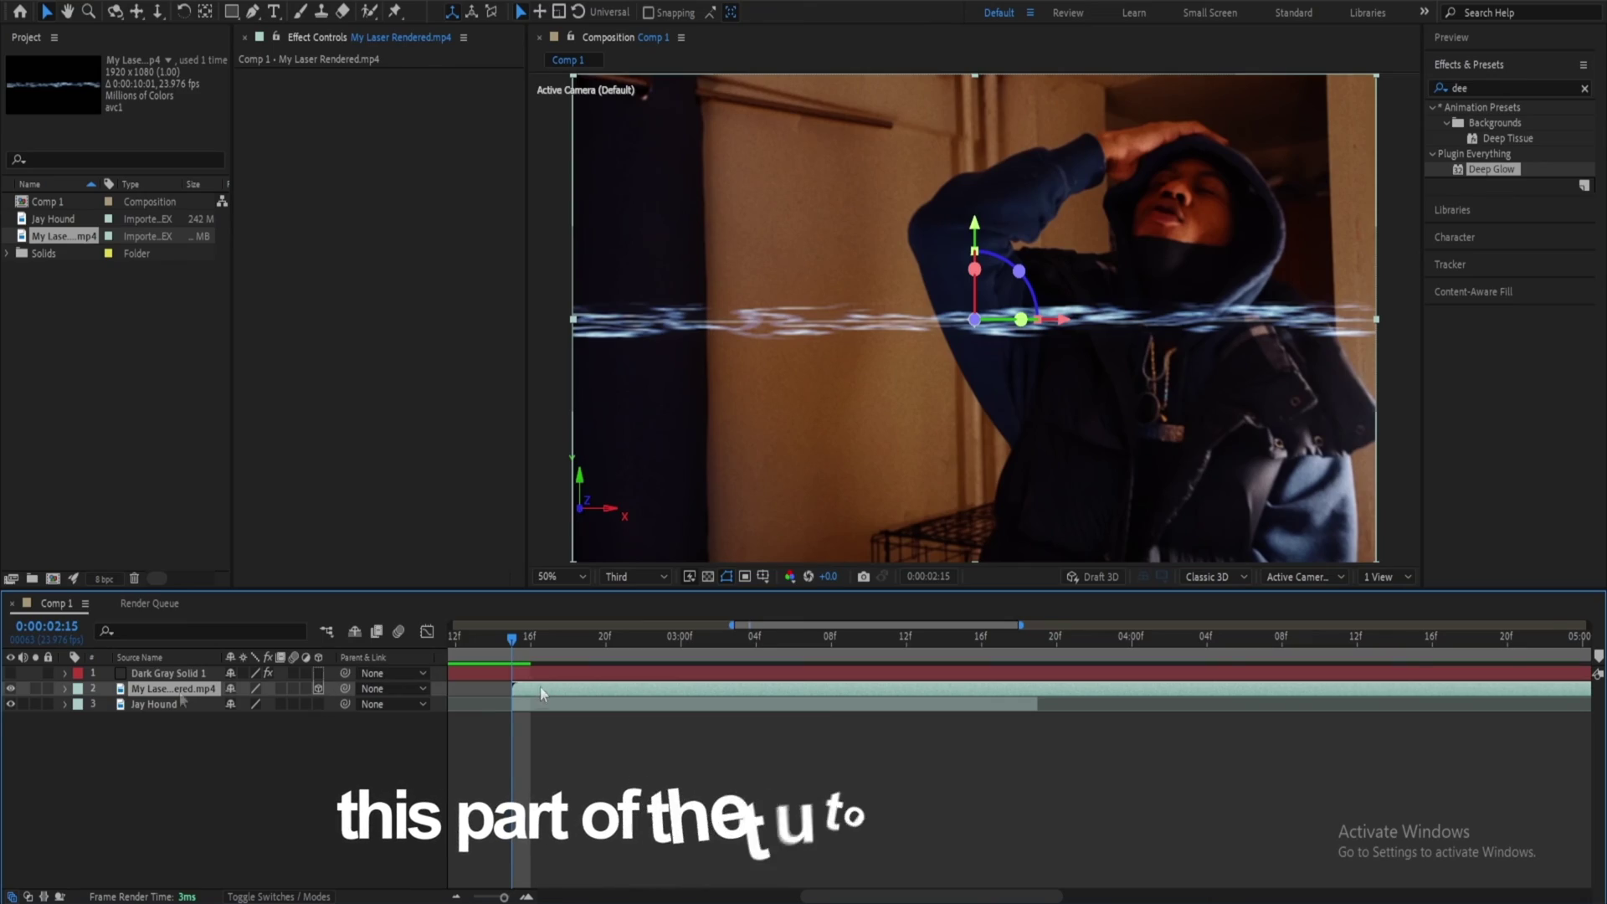
key(s)
click(108, 705)
key(r)
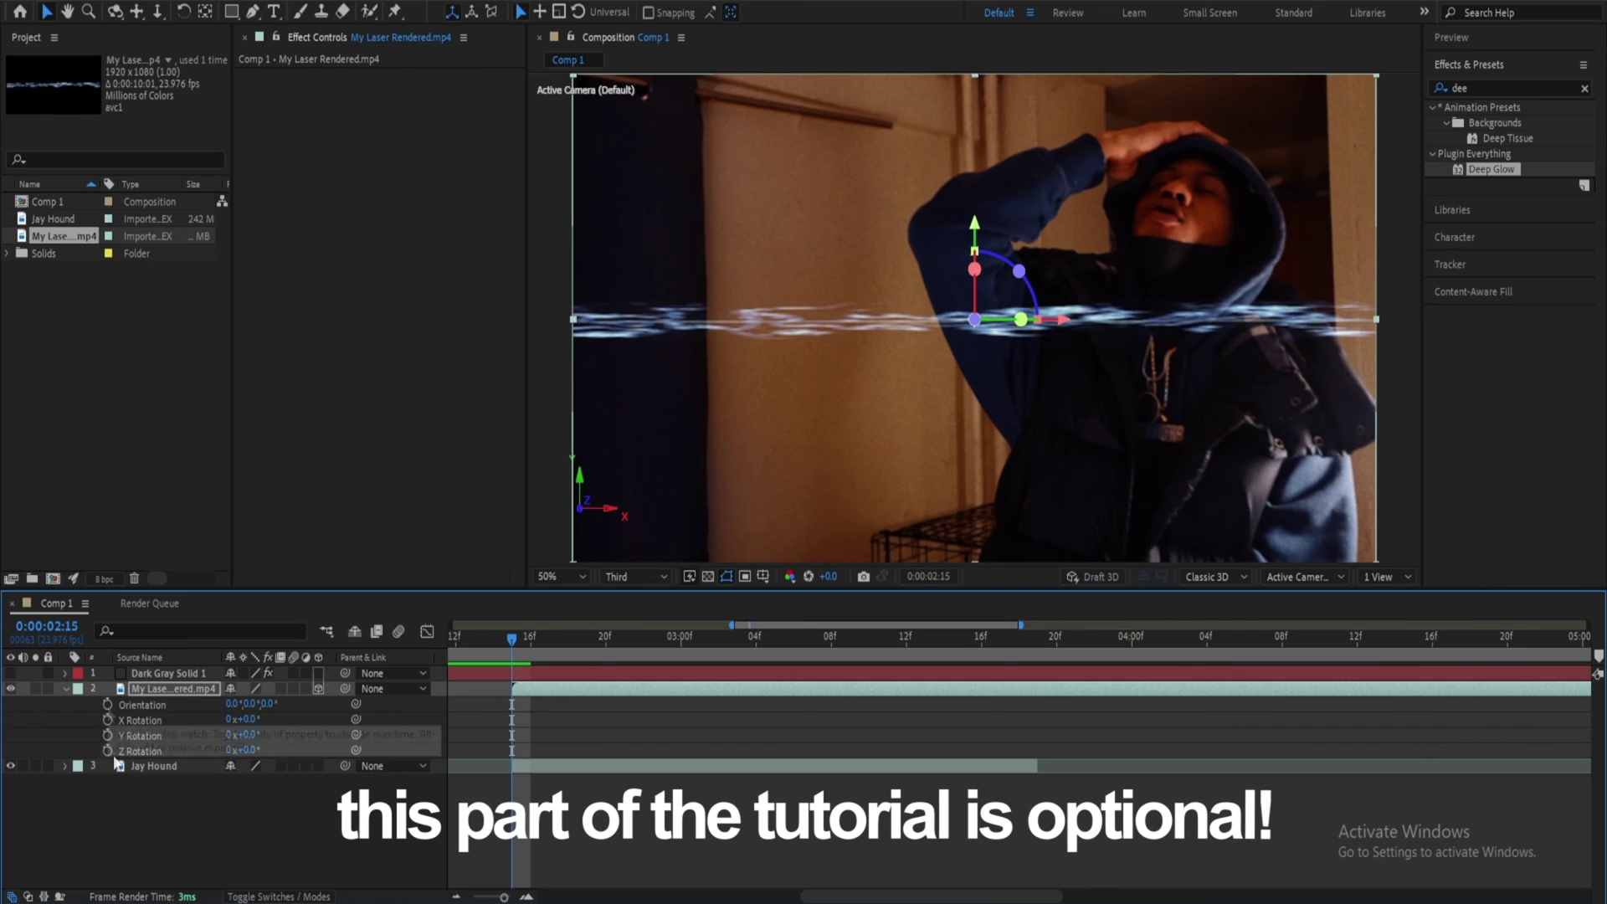
click(107, 751)
click(108, 736)
click(107, 720)
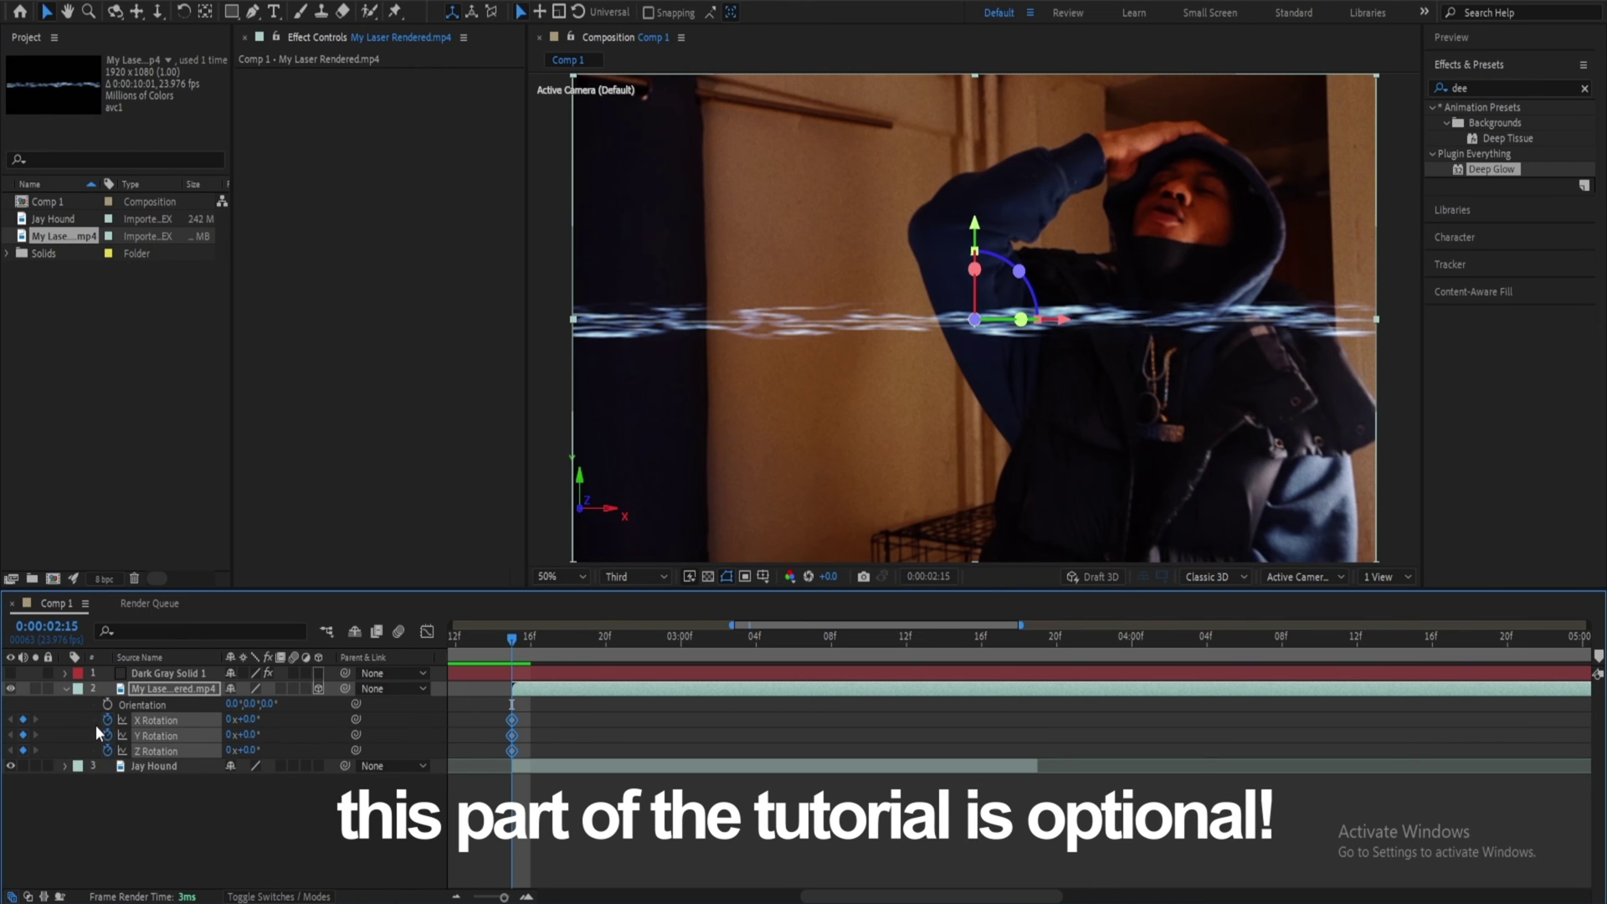
key(p)
click(106, 704)
key(u)
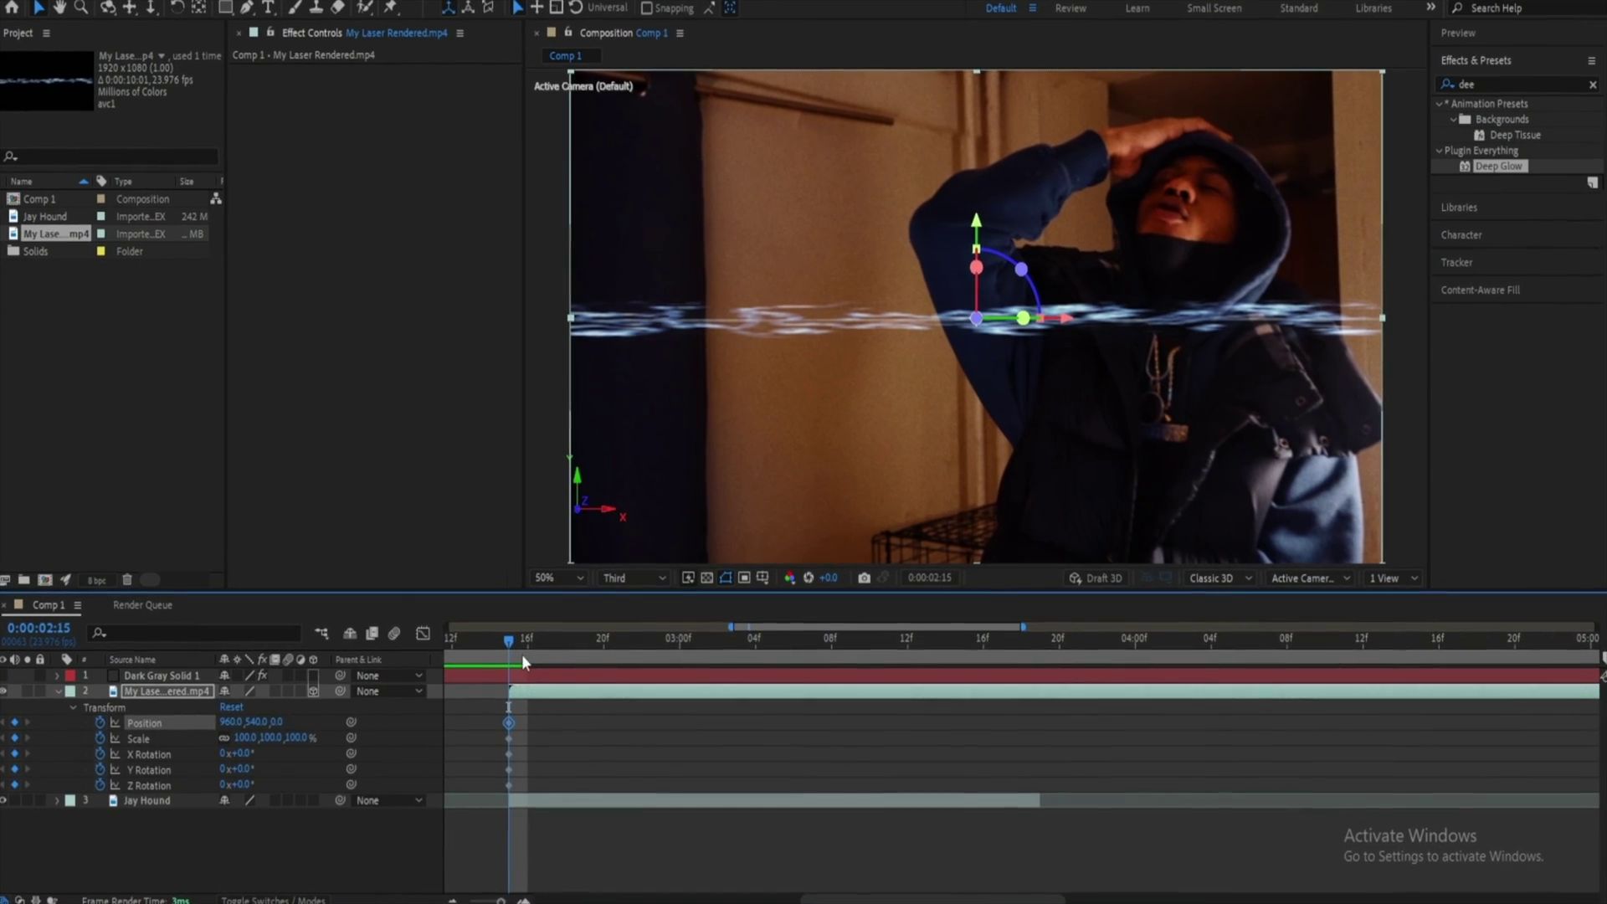
Enable time remapping on the video footage layer
mouse_move(521, 653)
mouse_down()
mouse_move(606, 660)
mouse_move(497, 663)
mouse_move(504, 675)
mouse_up()
right_click(511, 807)
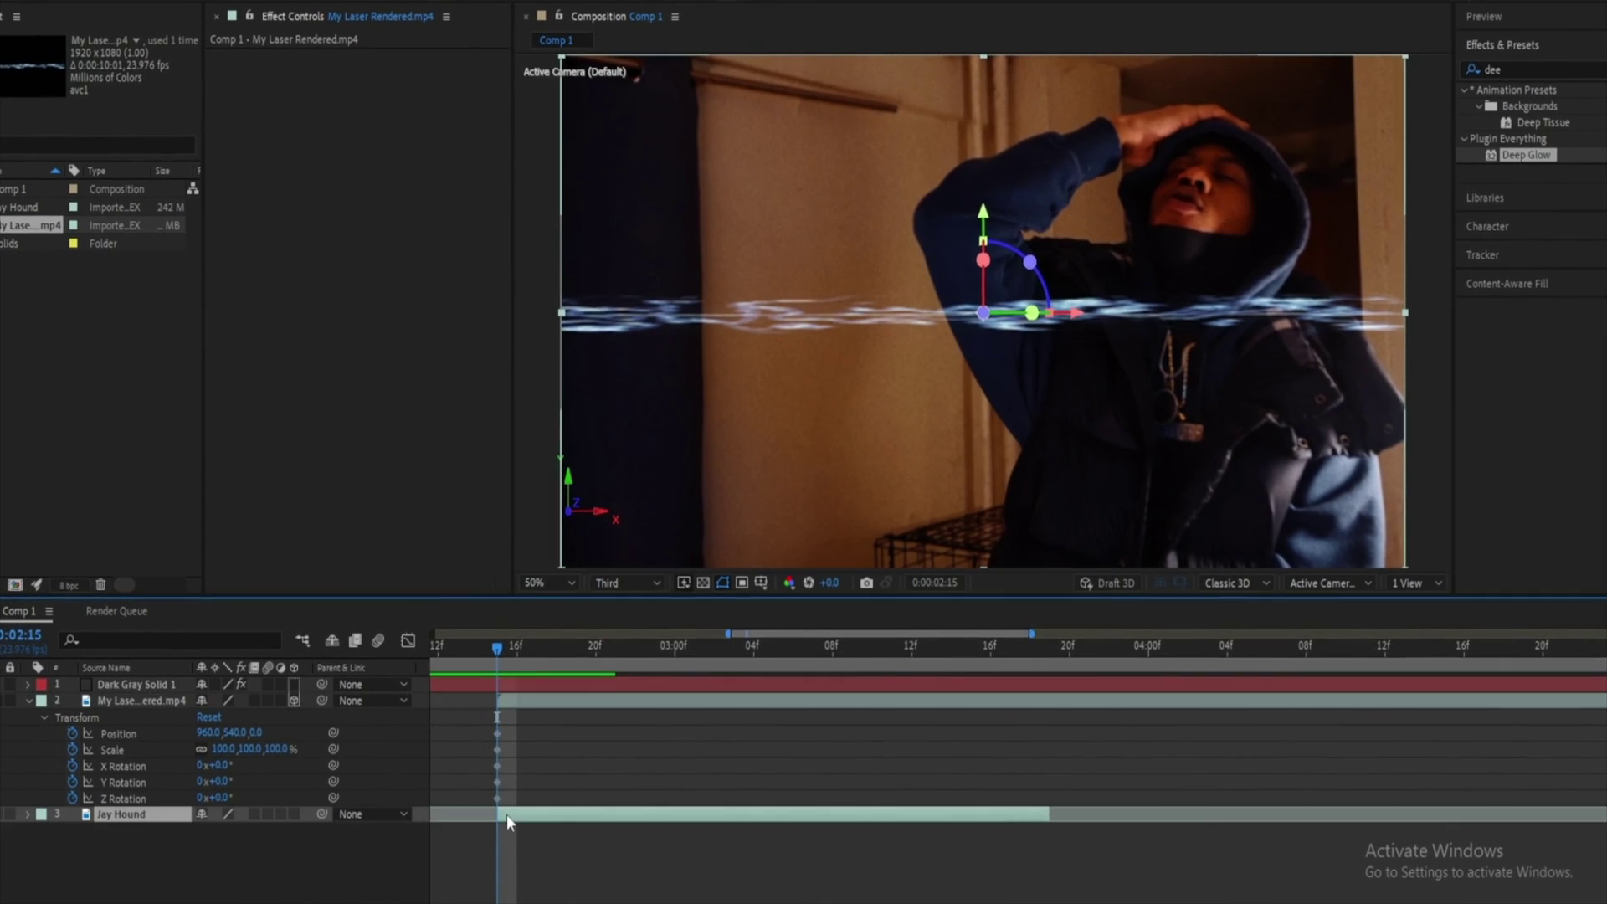
mouse_move(643, 353)
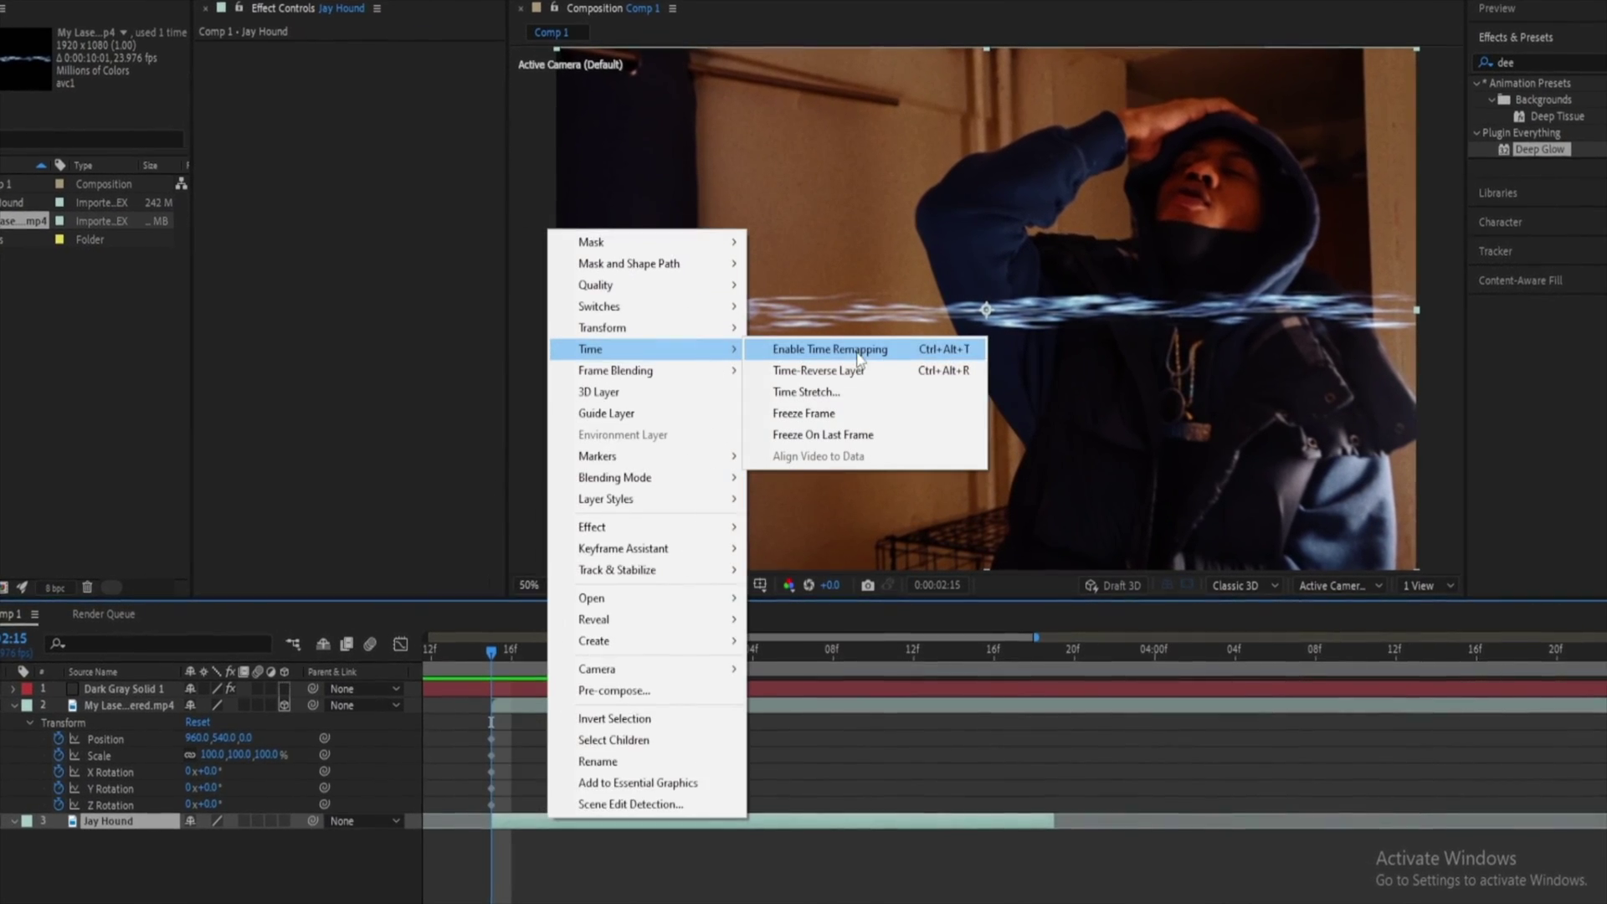
click(858, 349)
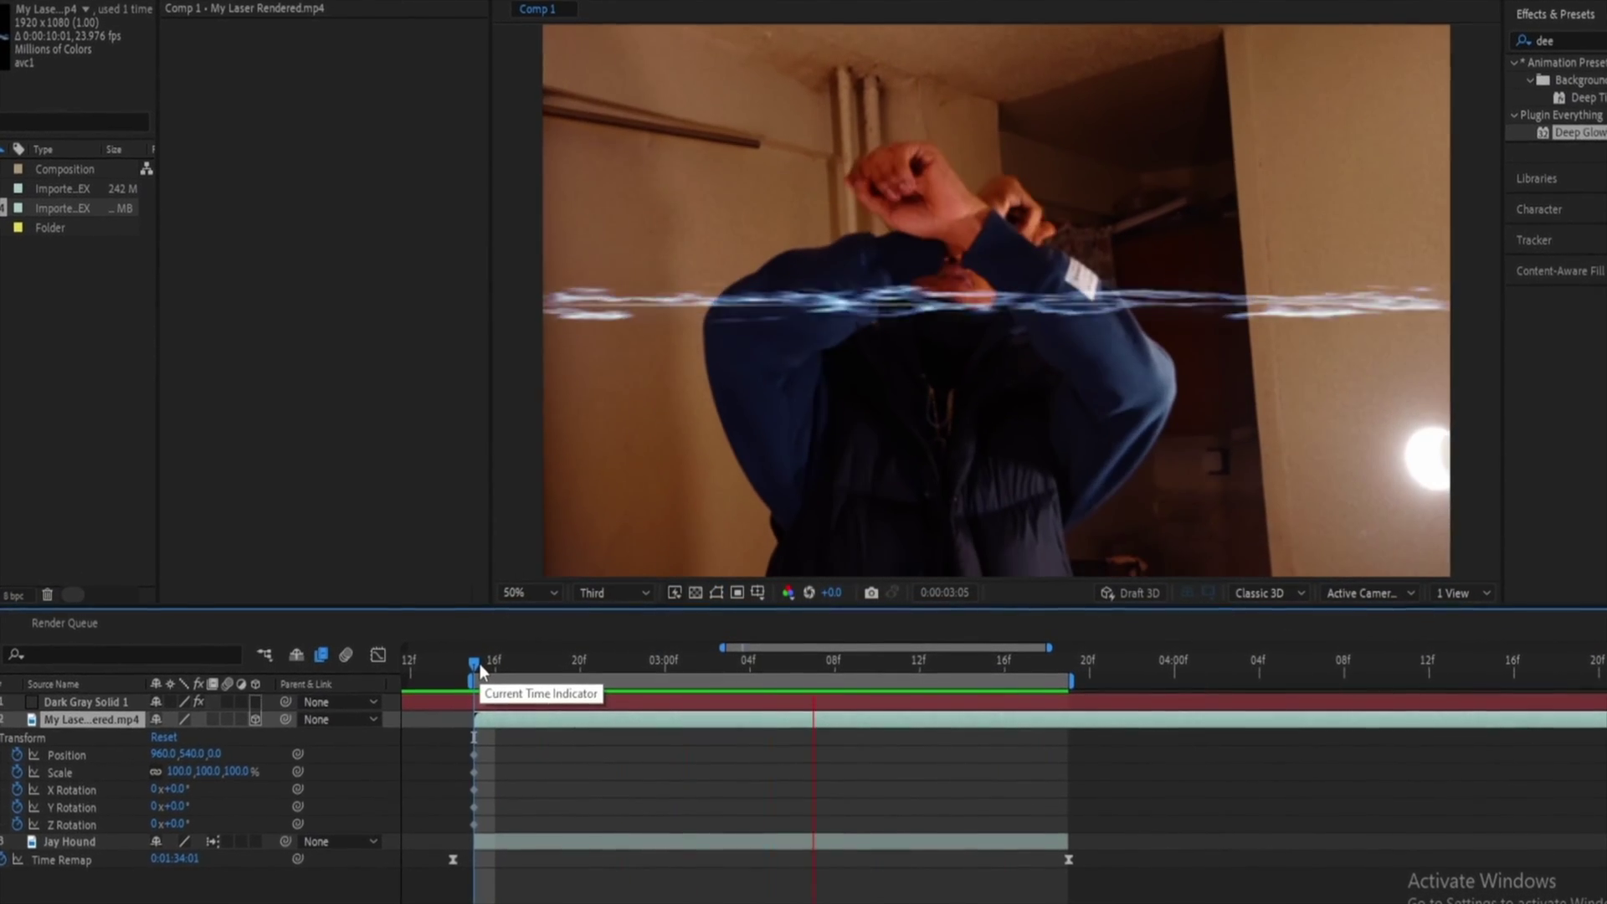
At 0:00:03:17, set the laser's Scale to 199%, X Rotation -19°, Y Rotation 20° and Z Rotation -12°, and tilt it more steeply
drag(474, 668, 1040, 709)
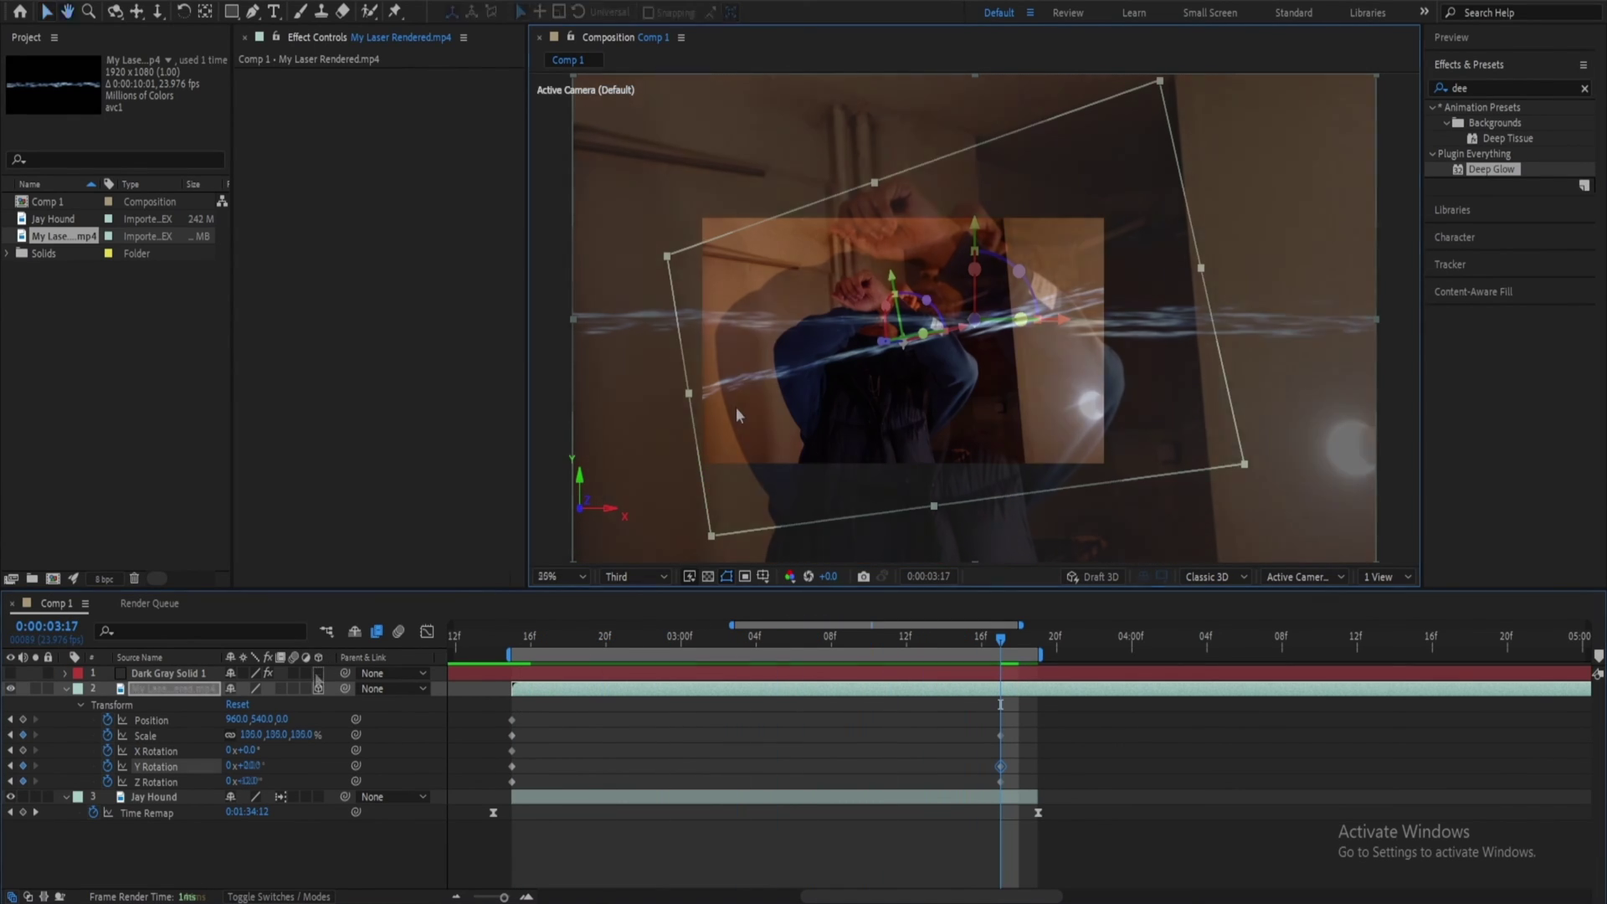
drag(736, 407, 787, 388)
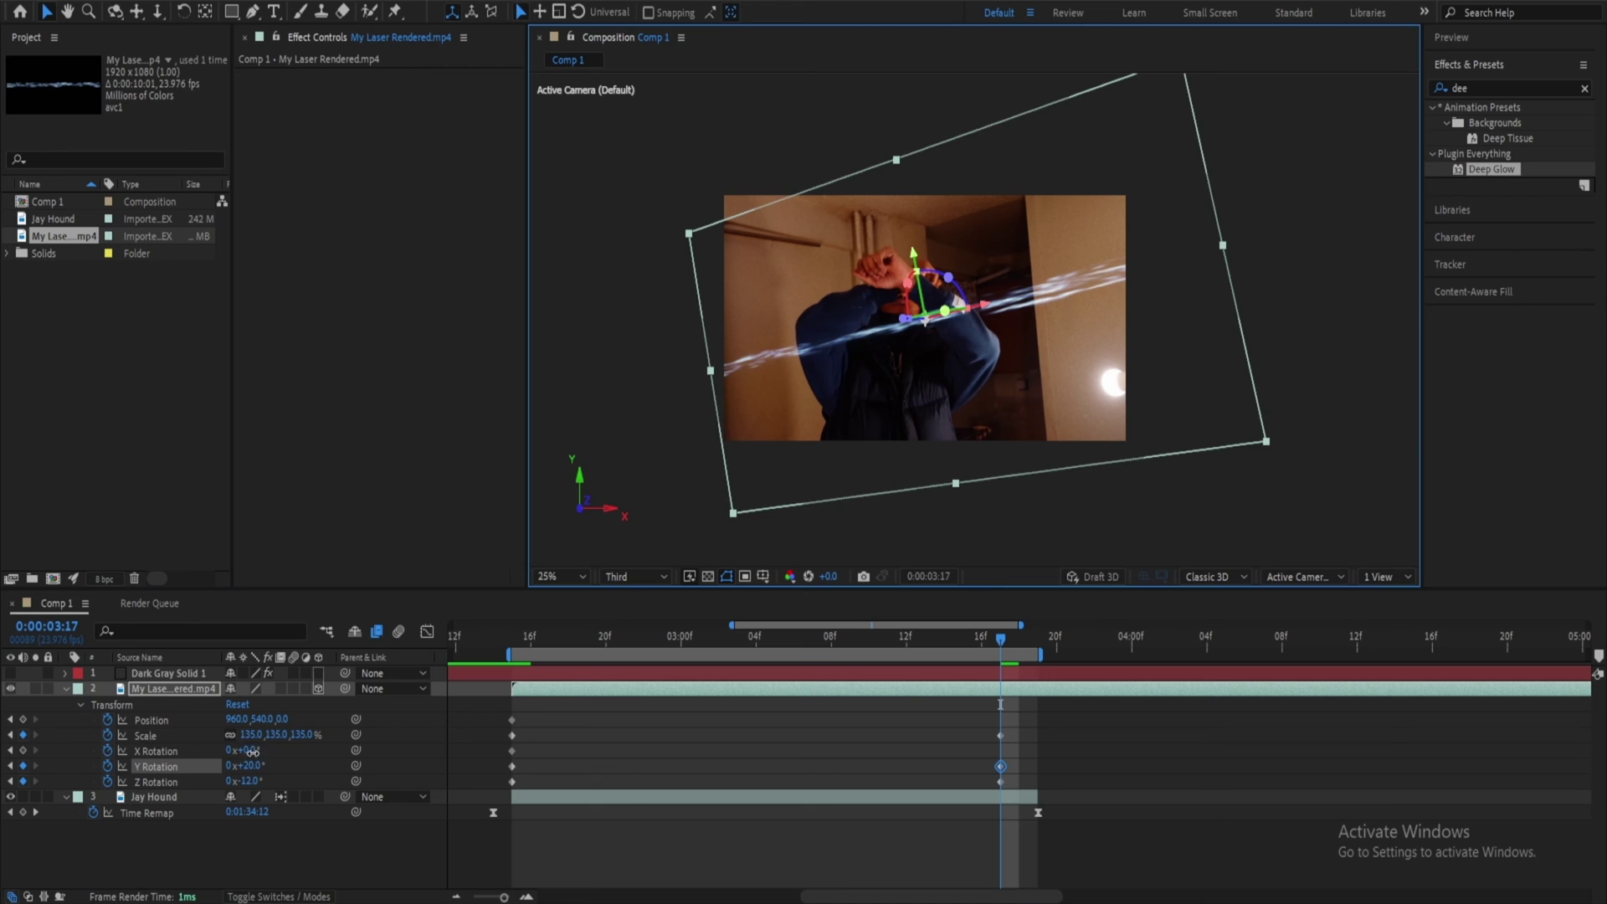
drag(252, 751, 305, 730)
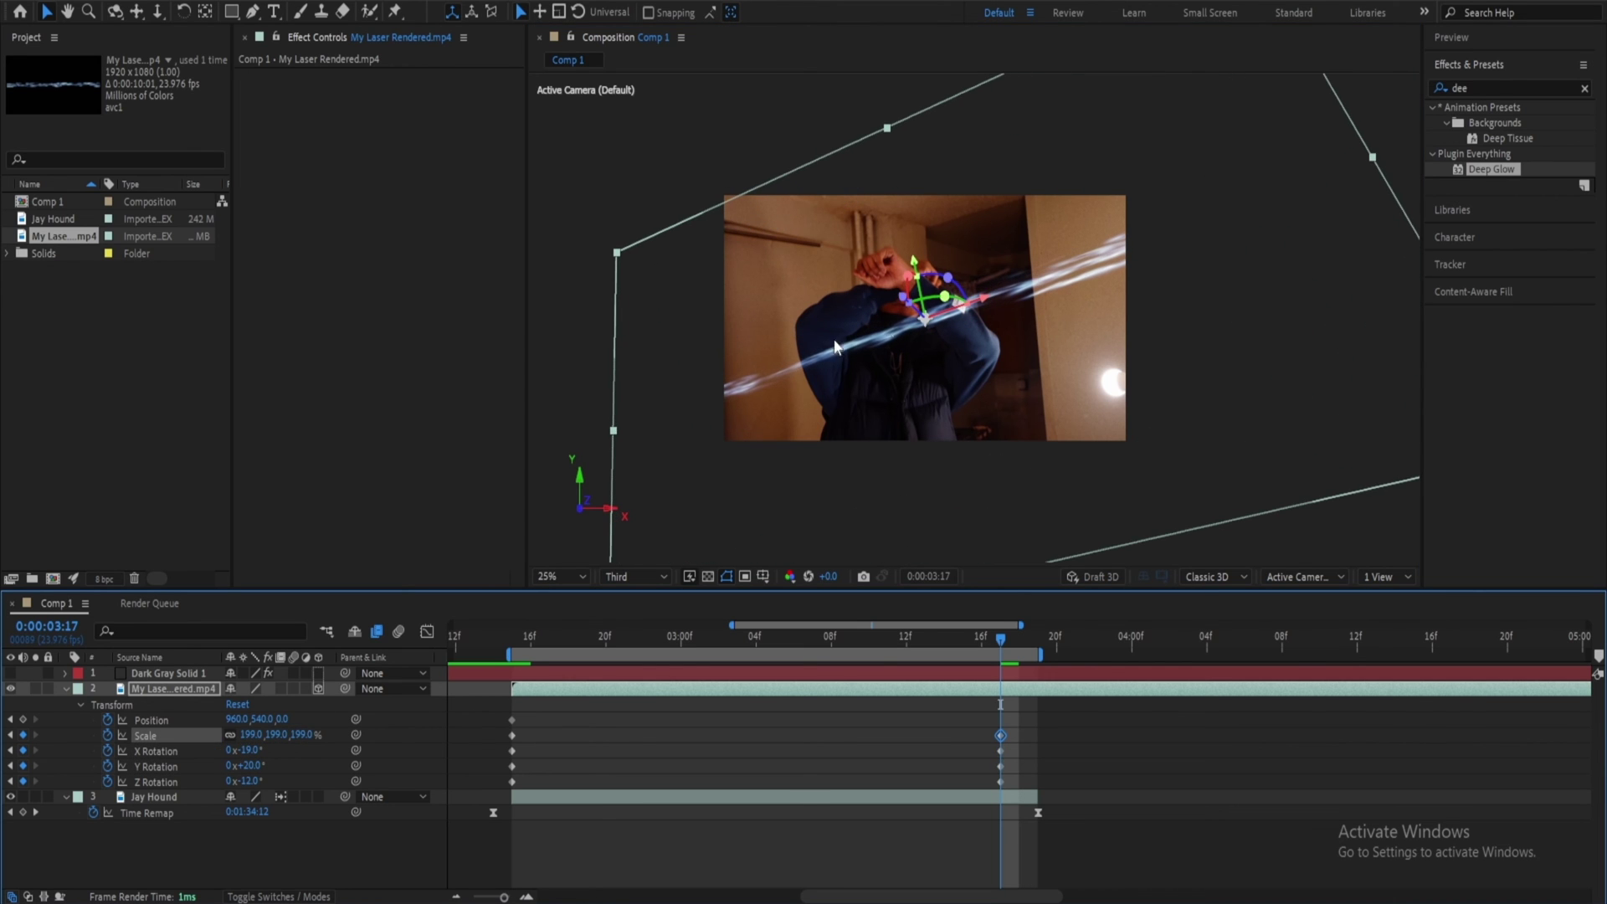
drag(951, 276, 943, 274)
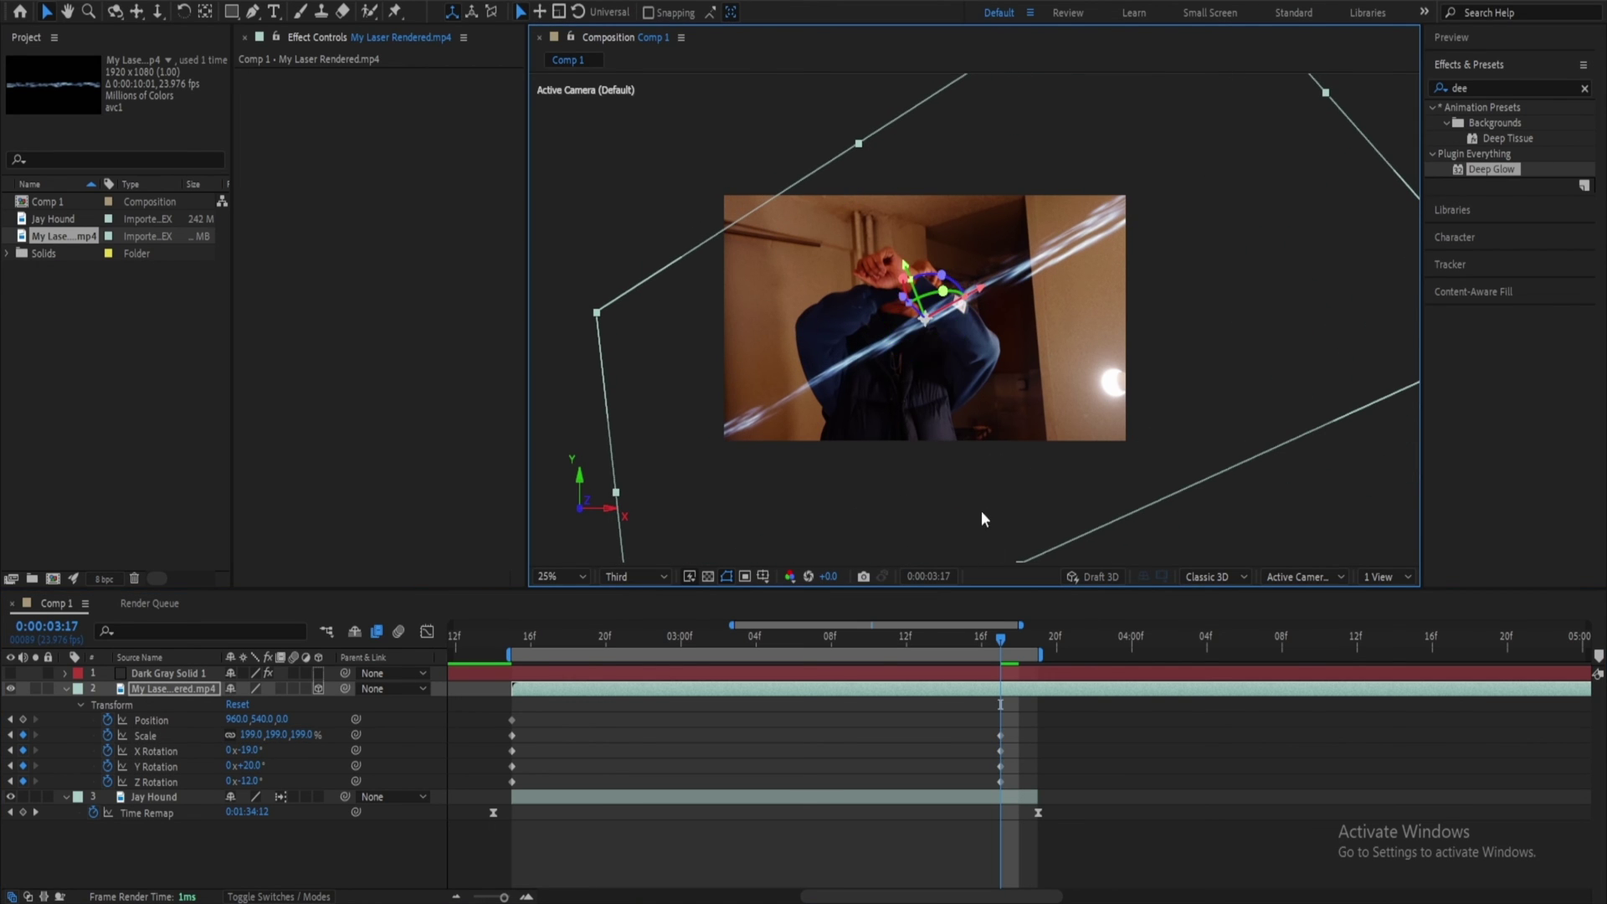
Move the laser's ending keyframes to the end of the footage clip and apply Easy Ease to its transform keyframes
drag(1040, 736, 504, 787)
right_click(510, 783)
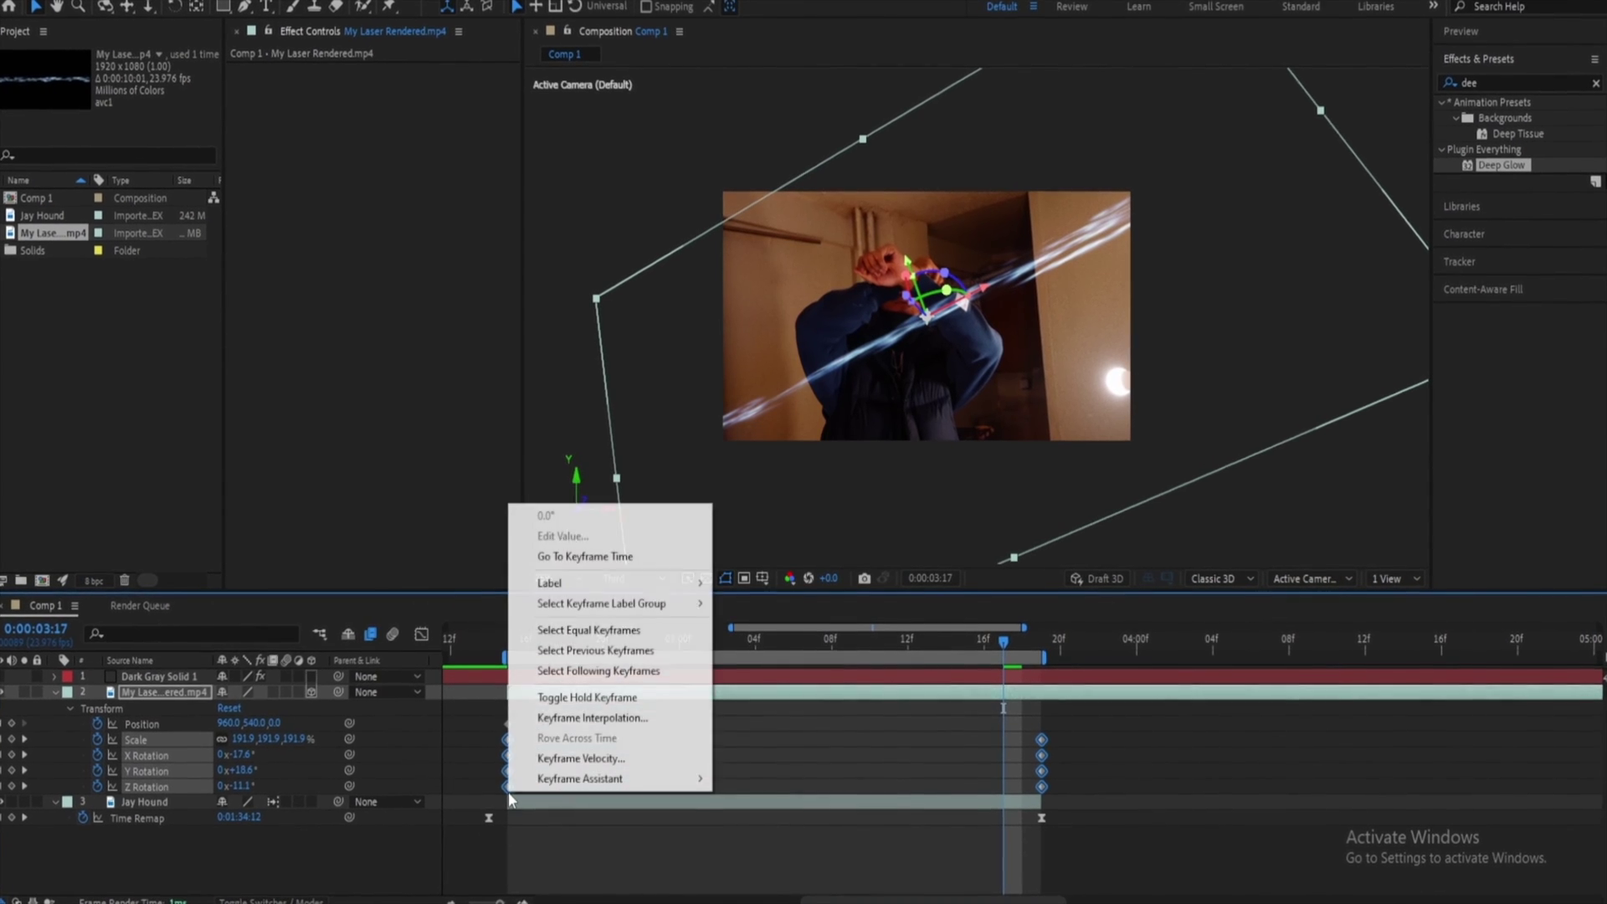
mouse_move(581, 773)
click(871, 659)
click(638, 725)
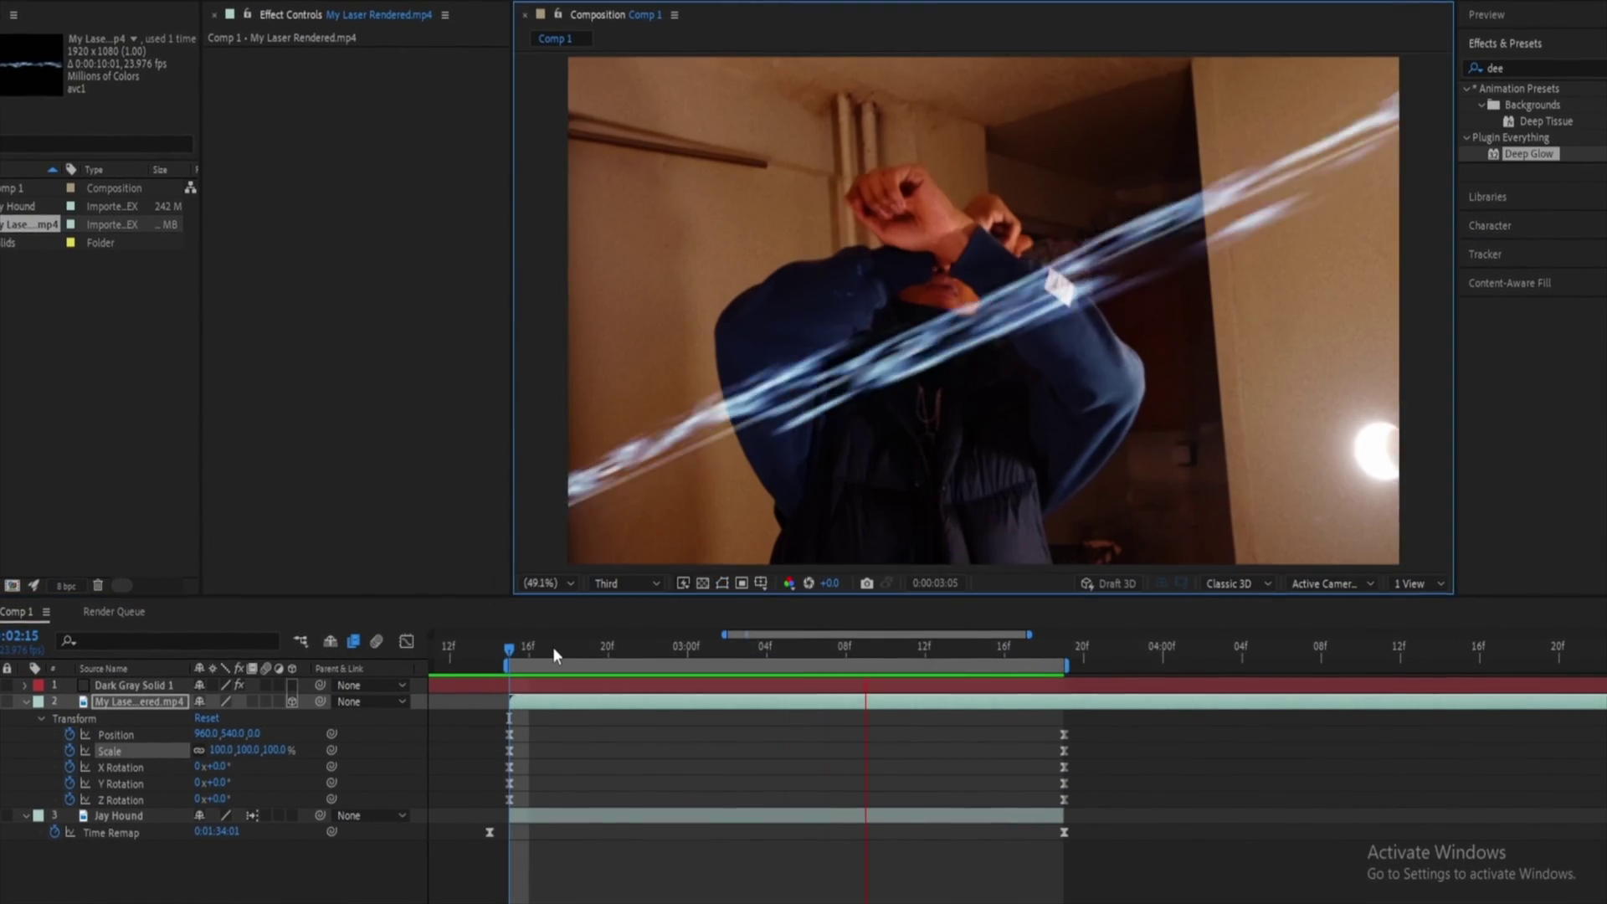
Apply the Deep Glow effect to the rendered laser layer, viewing it at 0:00:03:07
drag(566, 648, 826, 650)
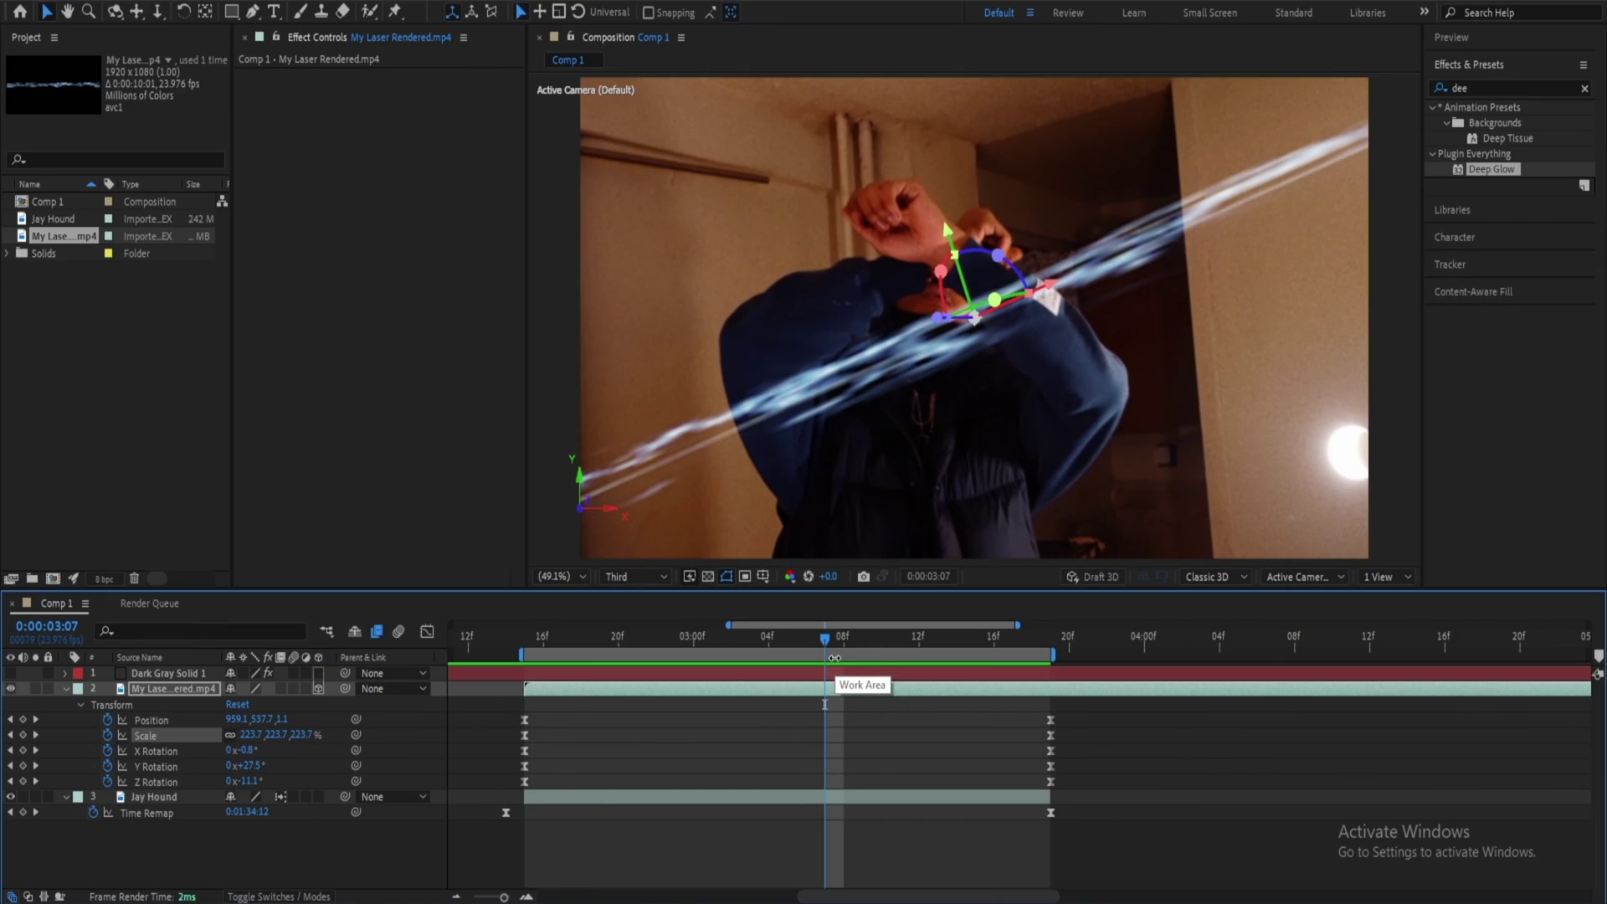
drag(1492, 169, 821, 693)
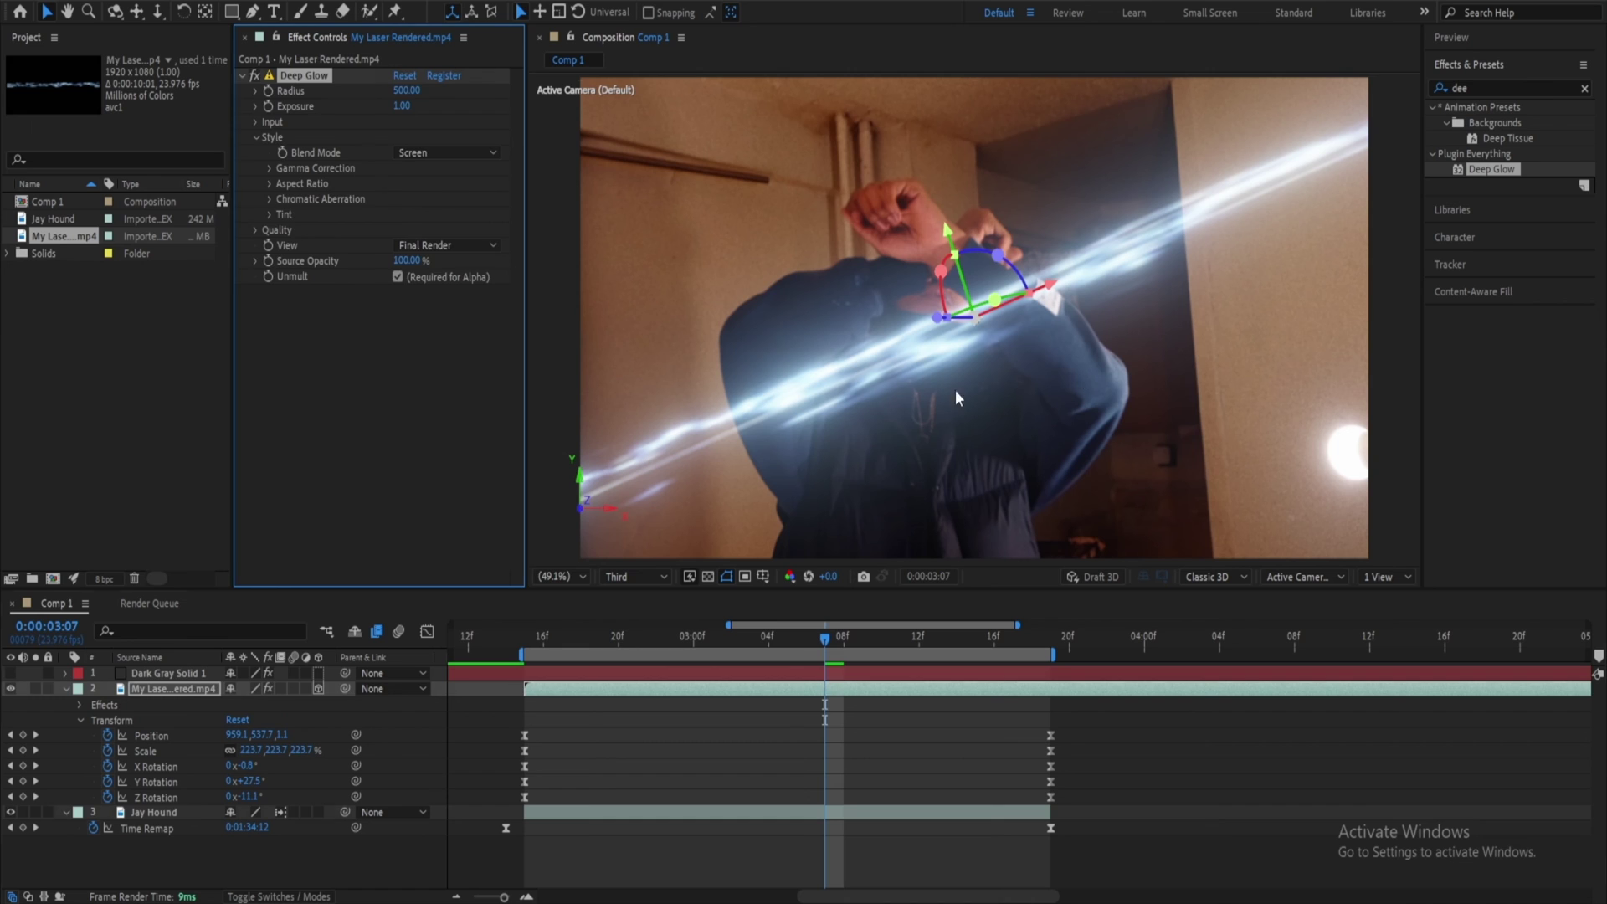
Create an adjustment layer directly above the footage layer and apply the S_BleachBypass effect to it
click(611, 813)
right_click(571, 858)
mouse_move(628, 639)
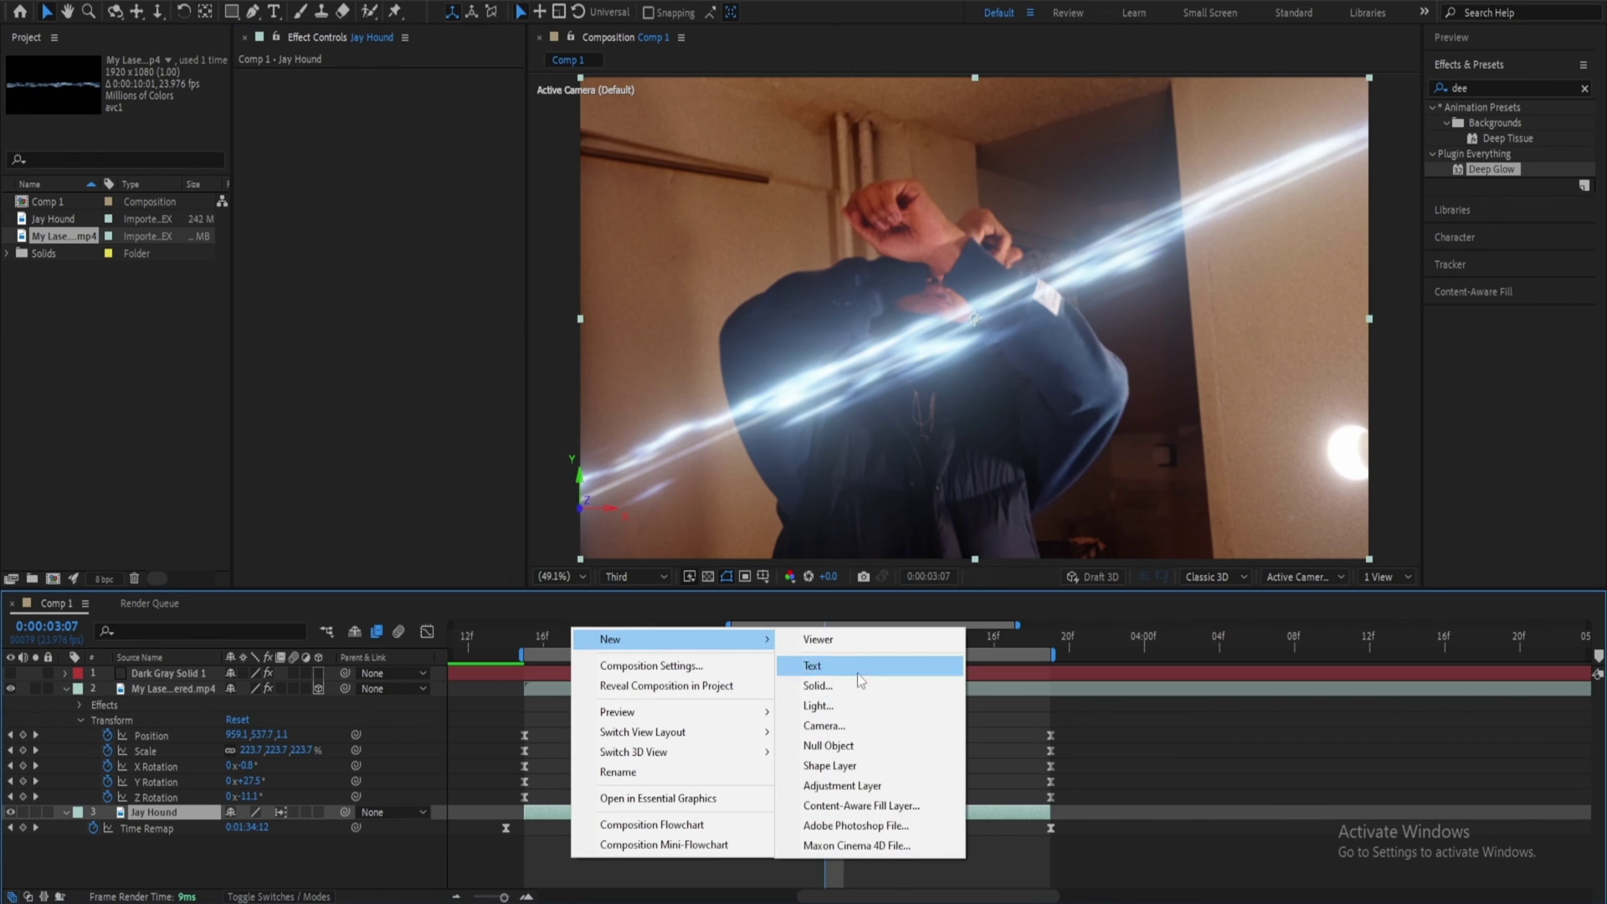
click(834, 787)
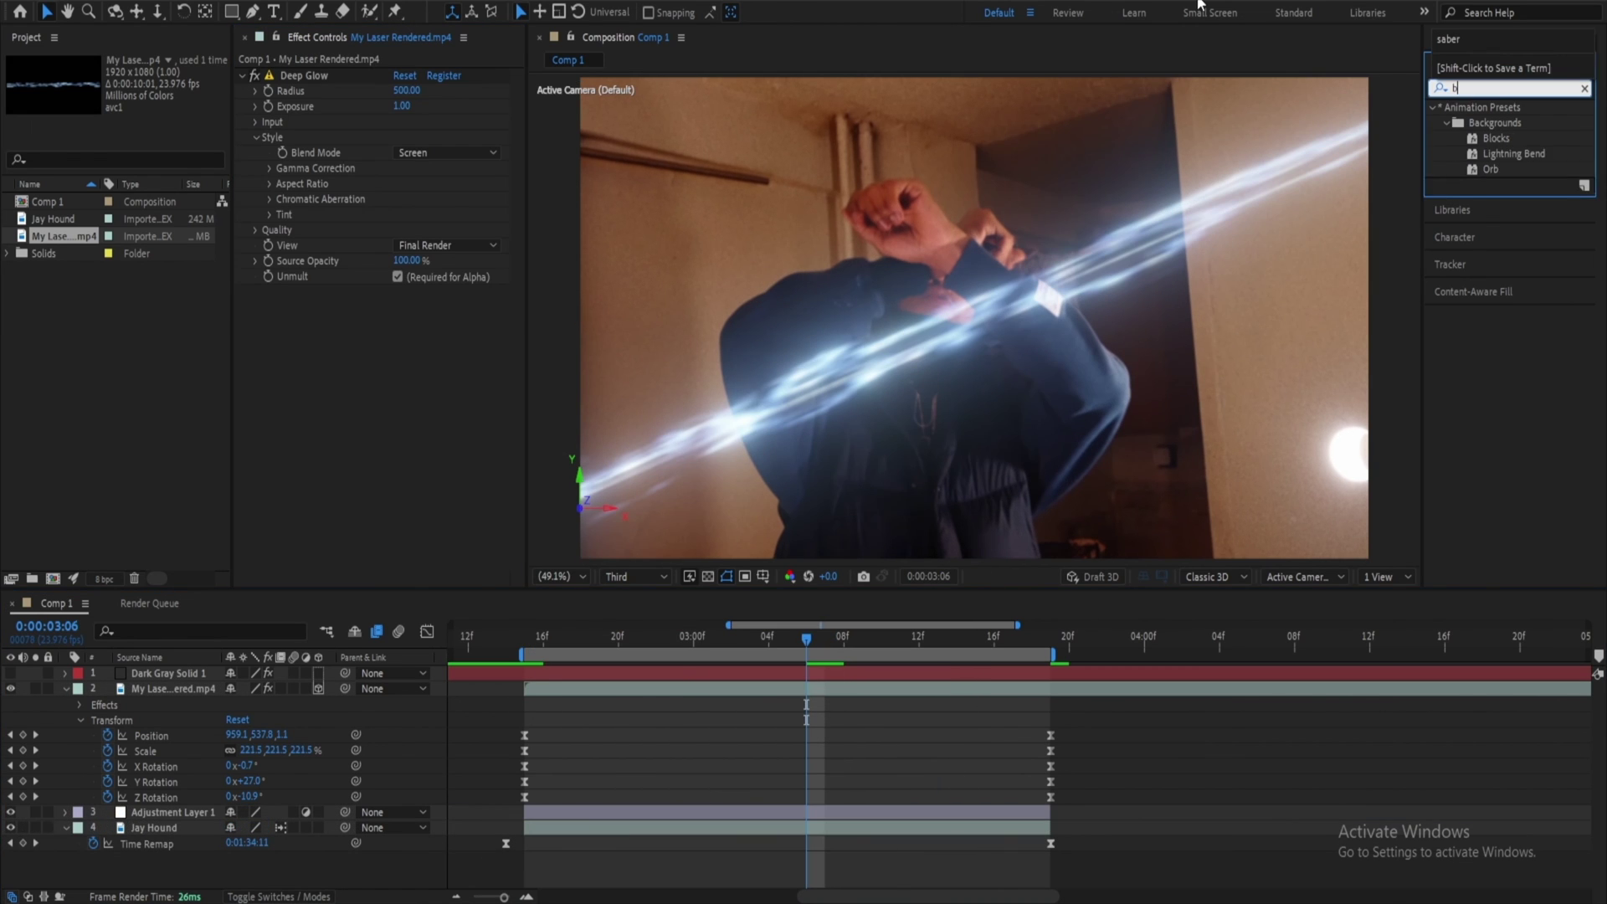
text(ach)
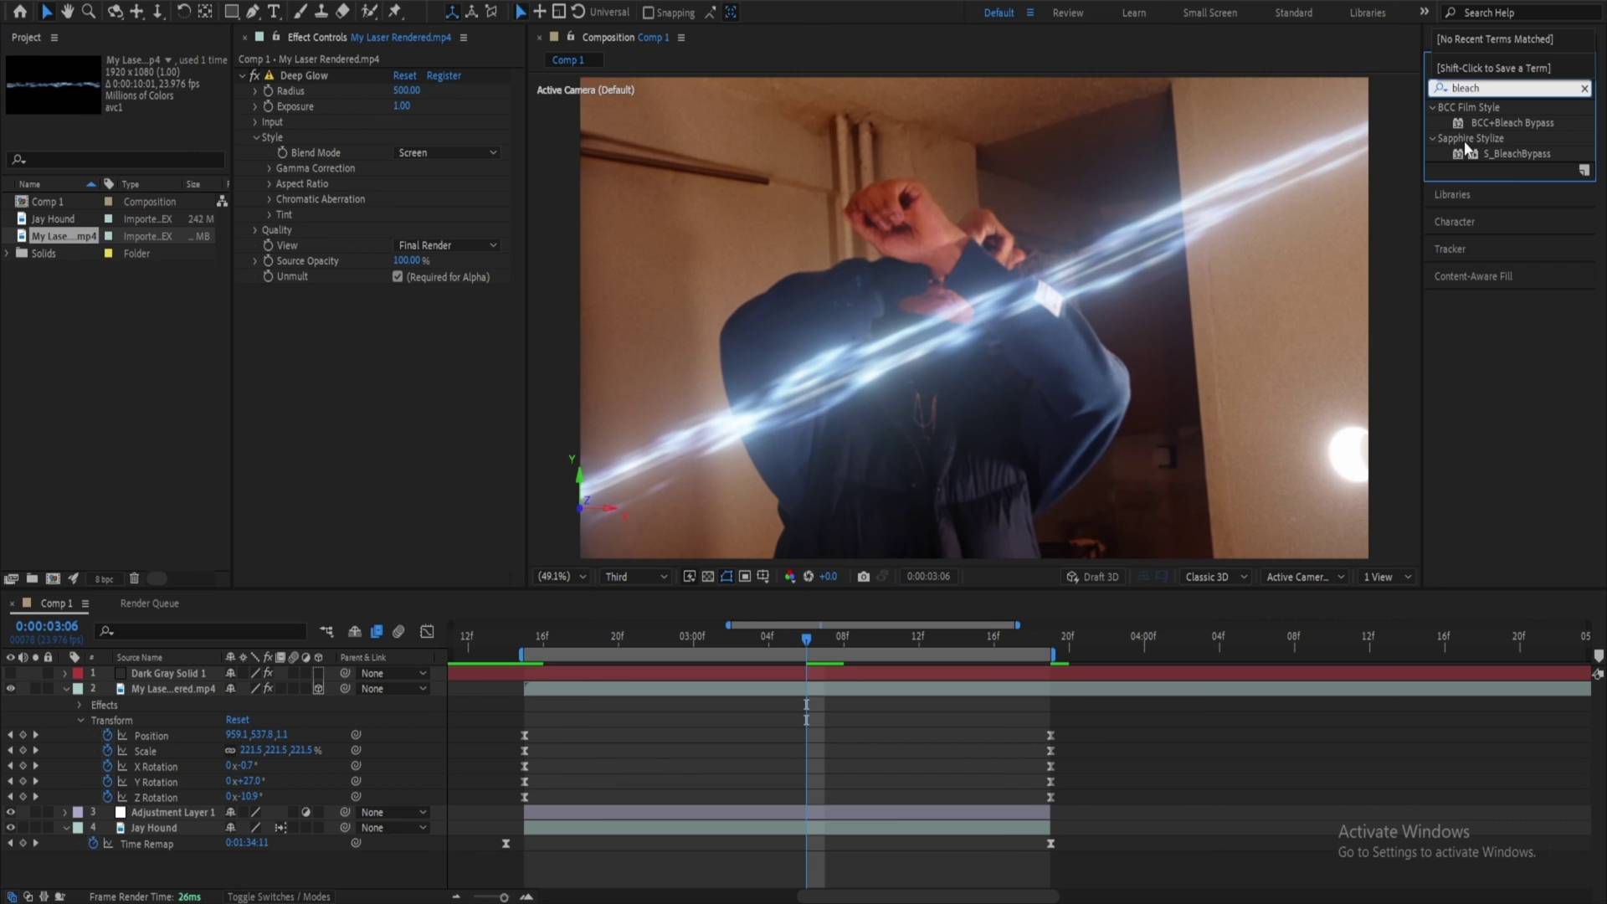
drag(1465, 153, 775, 817)
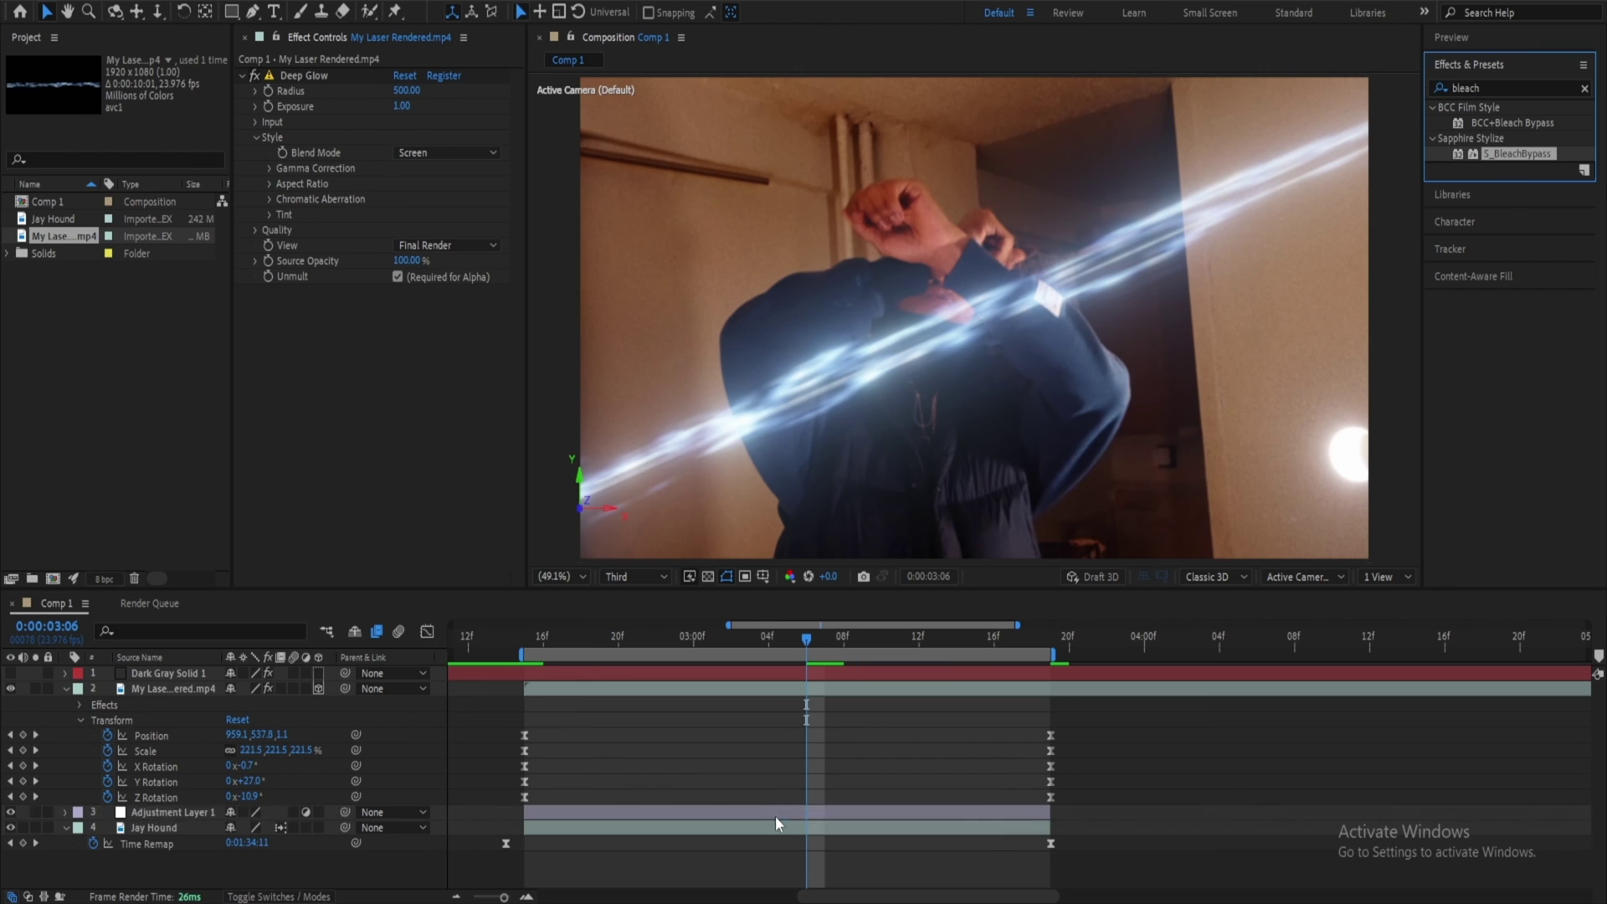
Keyframe the S_BleachBypass Amount from 0 at 0:00:02:15 to a higher value near the end of the clip
click(531, 647)
drag(405, 184, 285, 193)
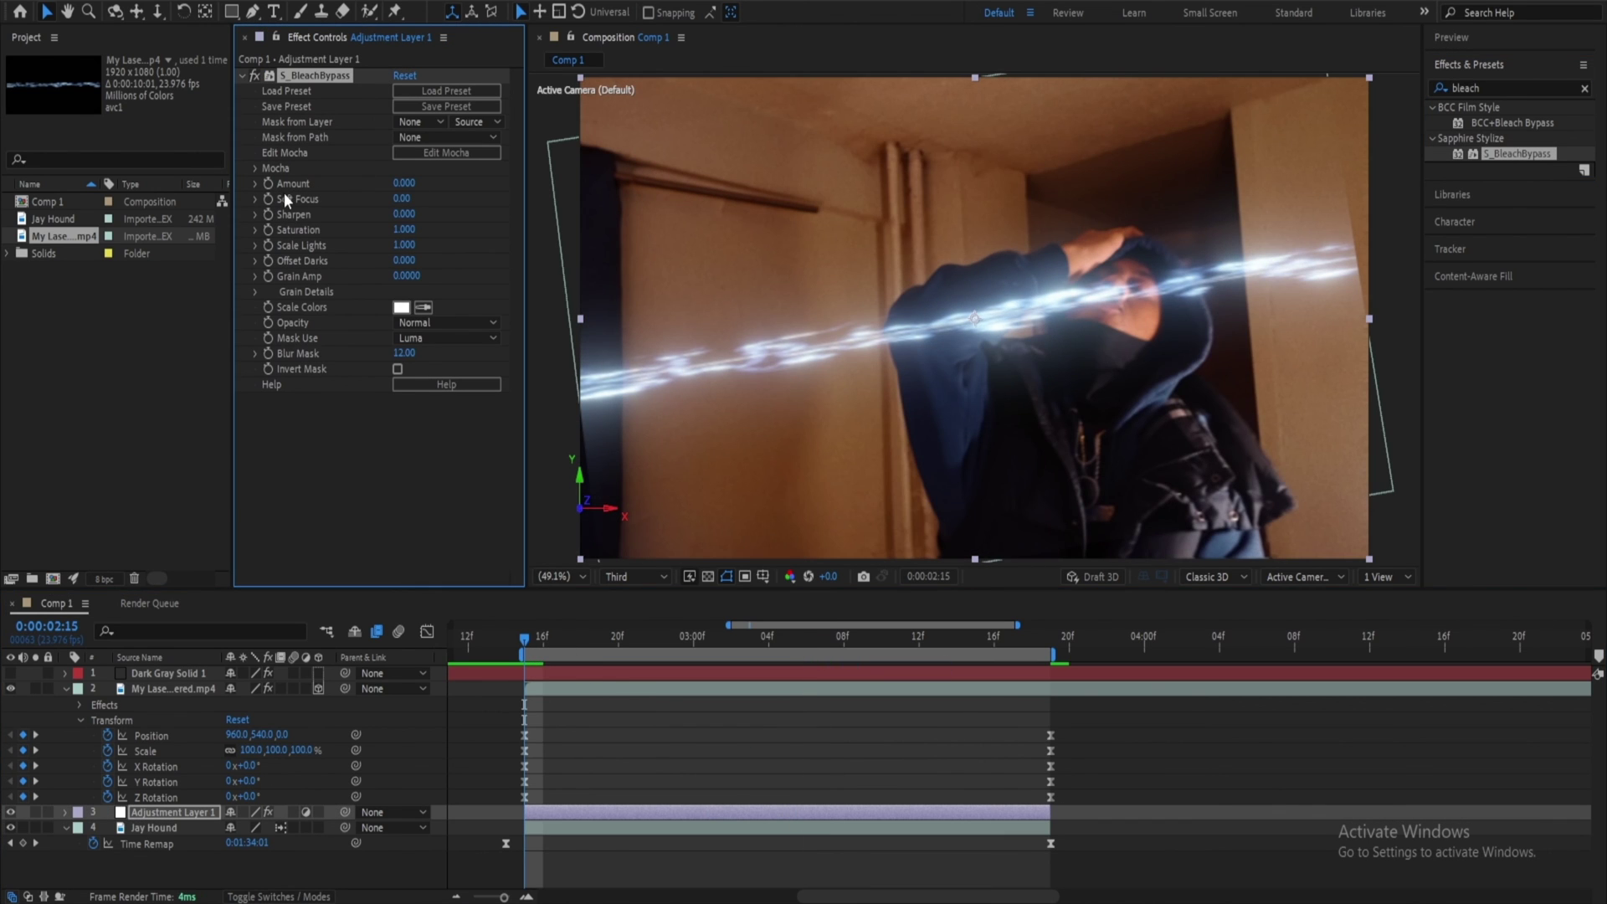
click(1032, 641)
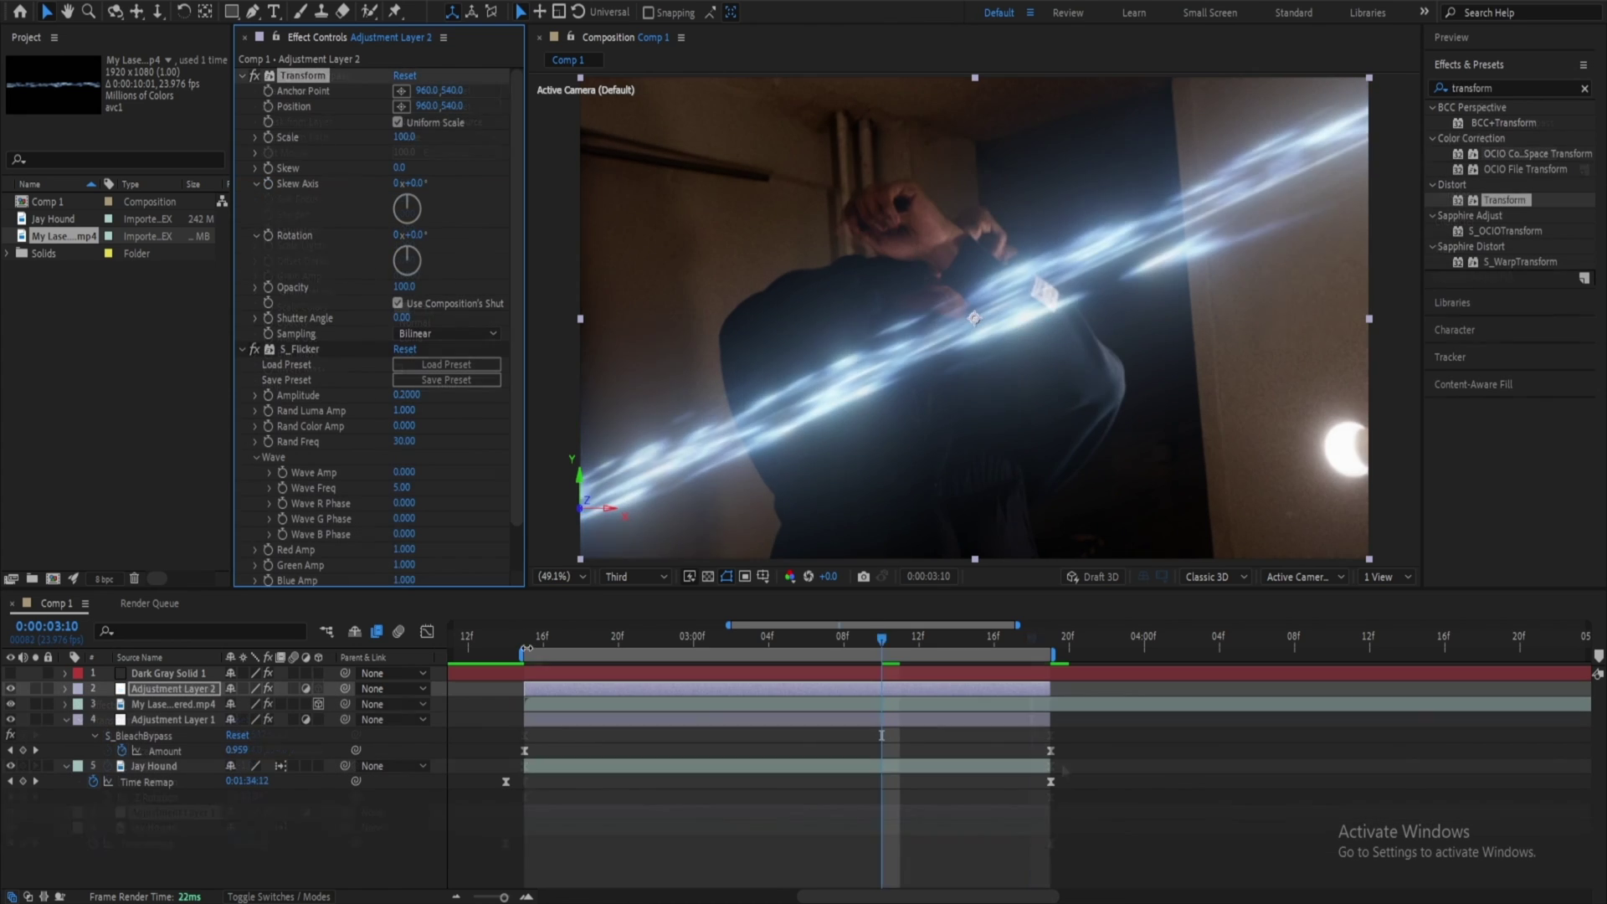
Add a Scale keyframe to the Transform effect on Adjustment Layer 2 at 0:00:02:15
click(527, 642)
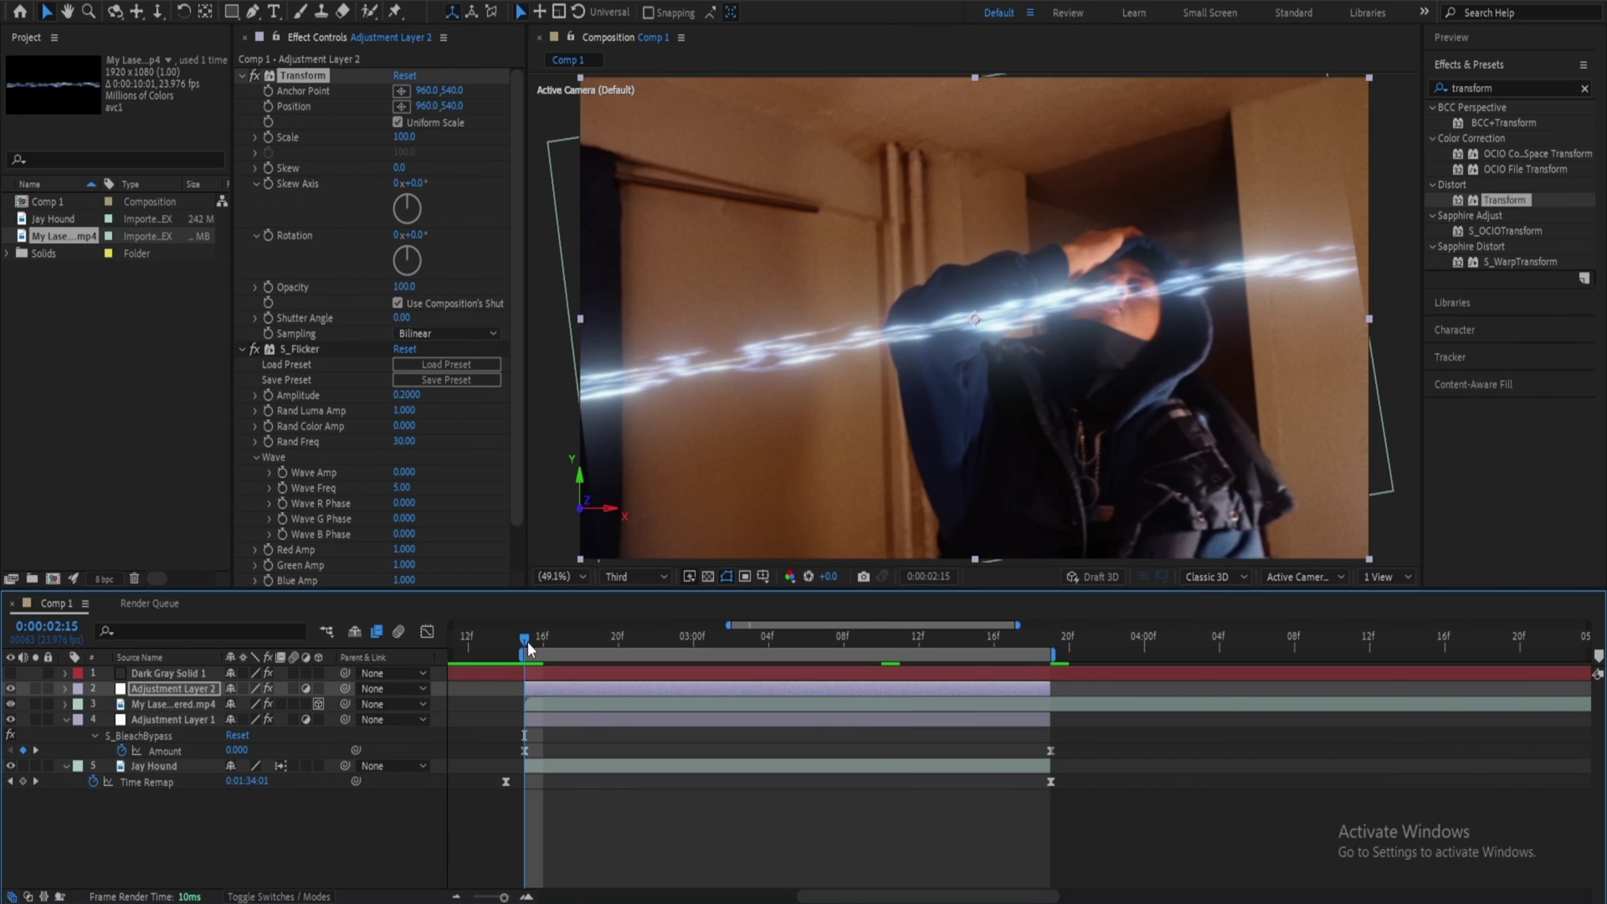
click(269, 134)
key(u)
key(u)
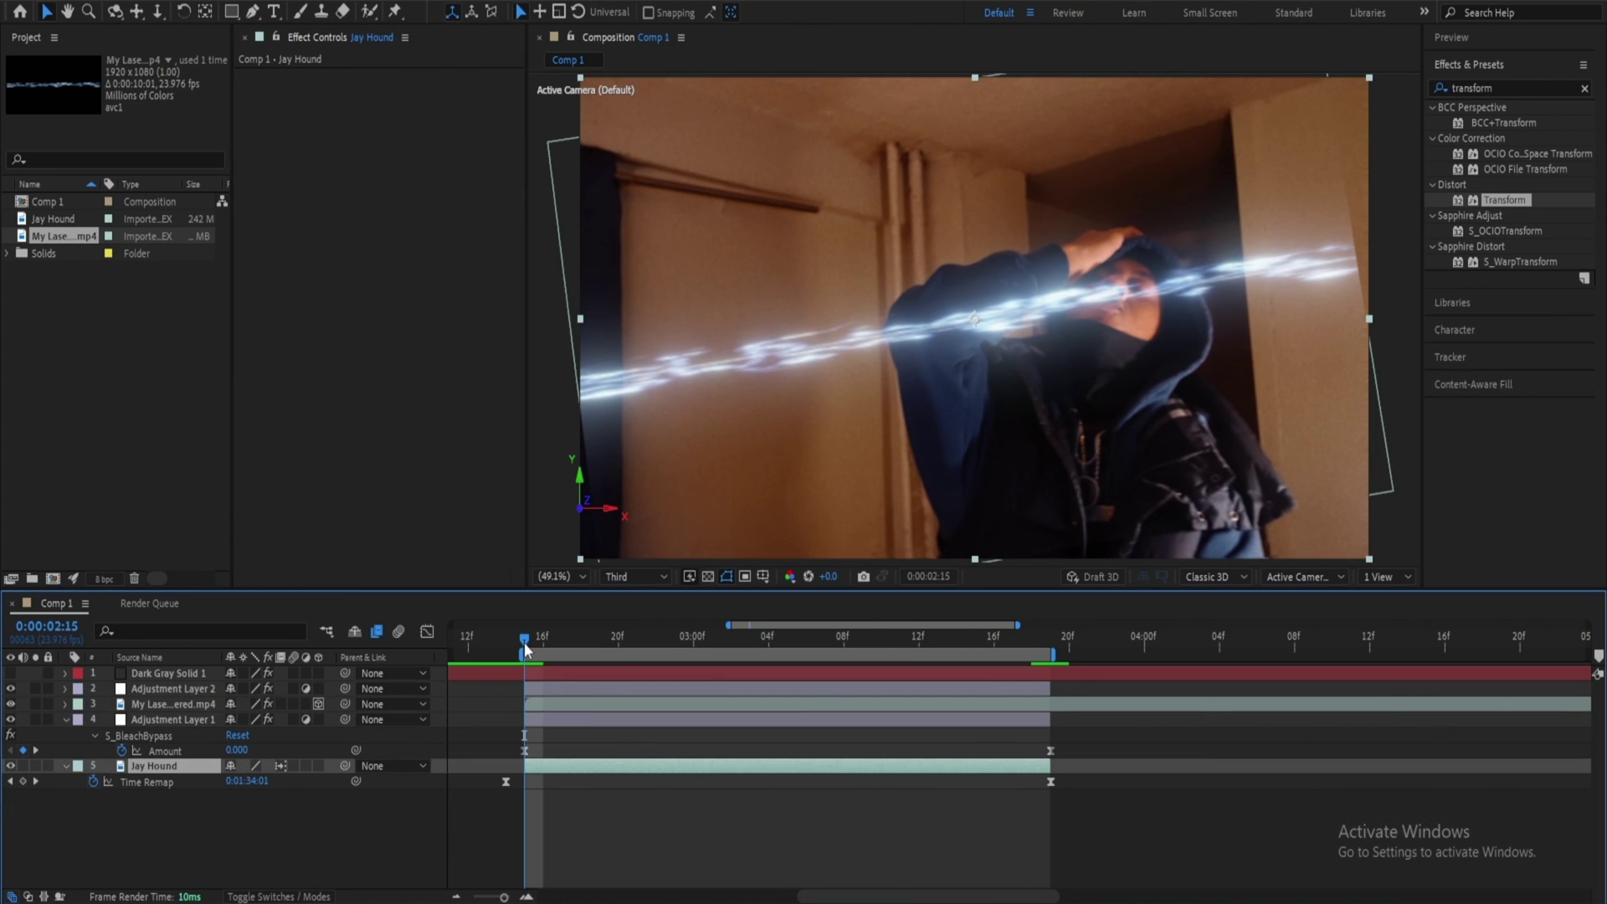
Keyframe the footage layer's Scale, Position and Rotation at 0:00:02:15 and adjust its framing at 0:00:03:17
click(106, 780)
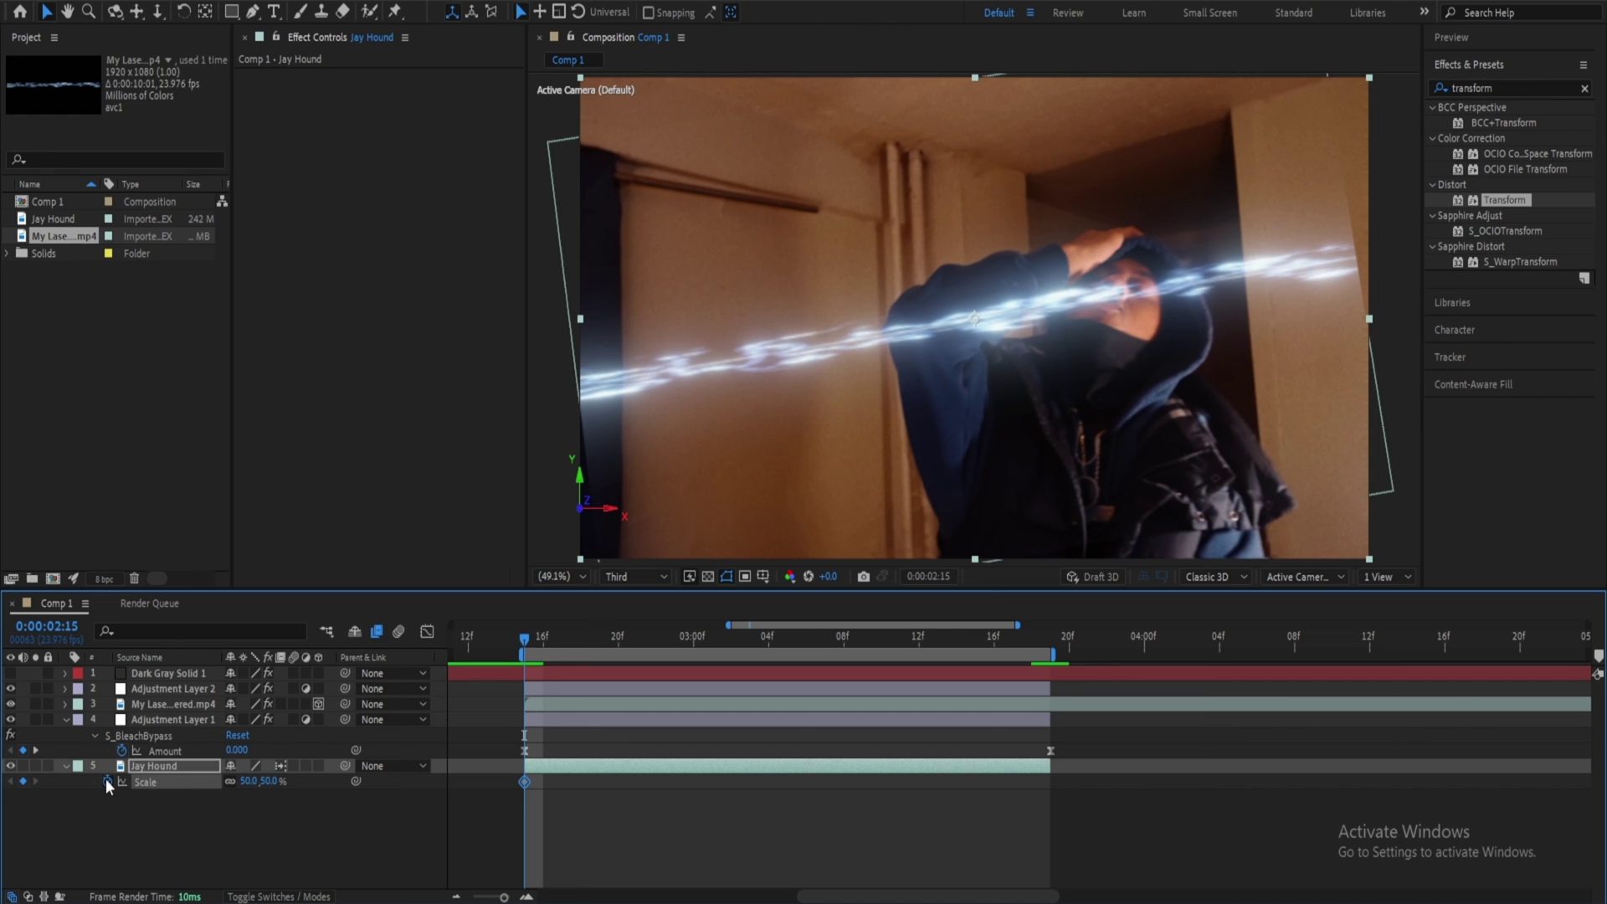
key(p)
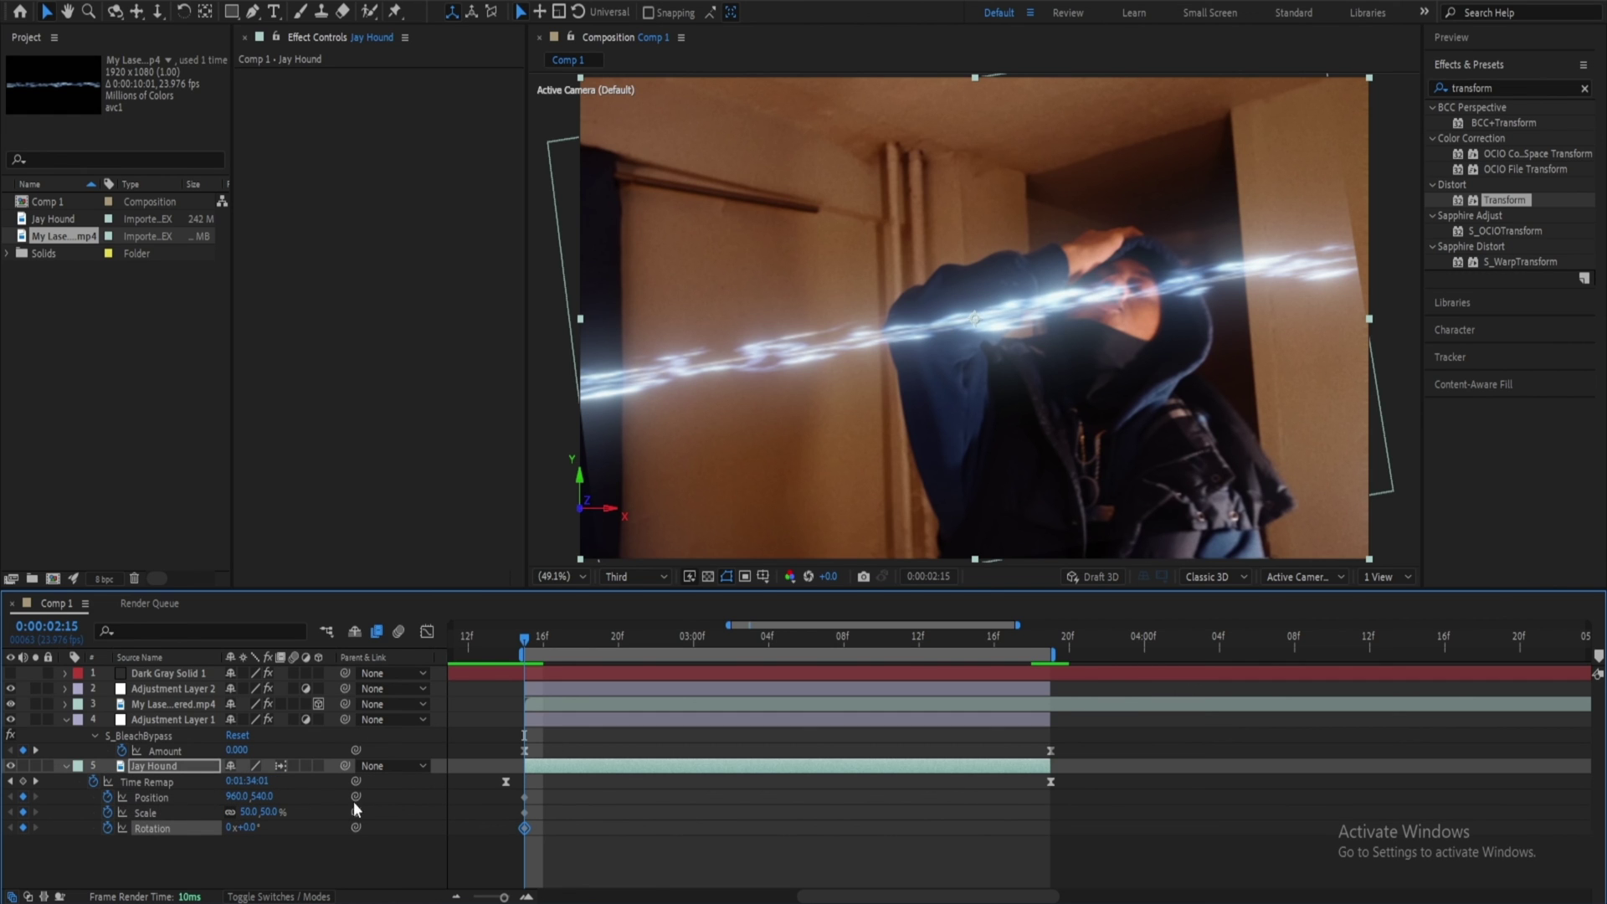
drag(617, 642, 1013, 642)
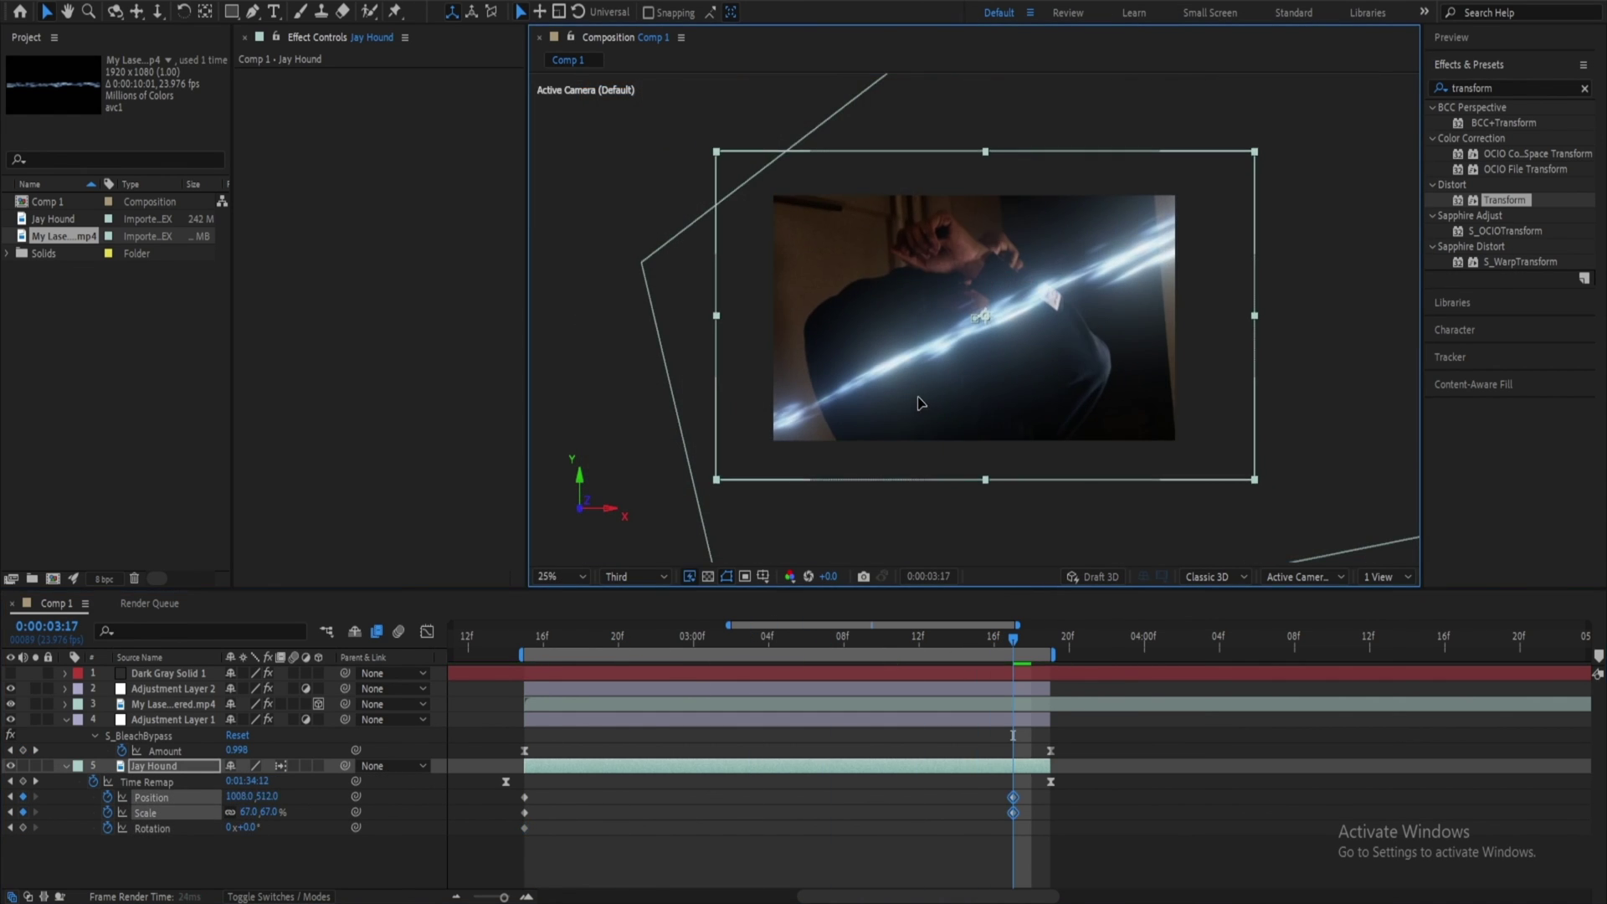
mouse_move(917, 398)
mouse_down()
mouse_move(918, 373)
mouse_move(912, 389)
mouse_up()
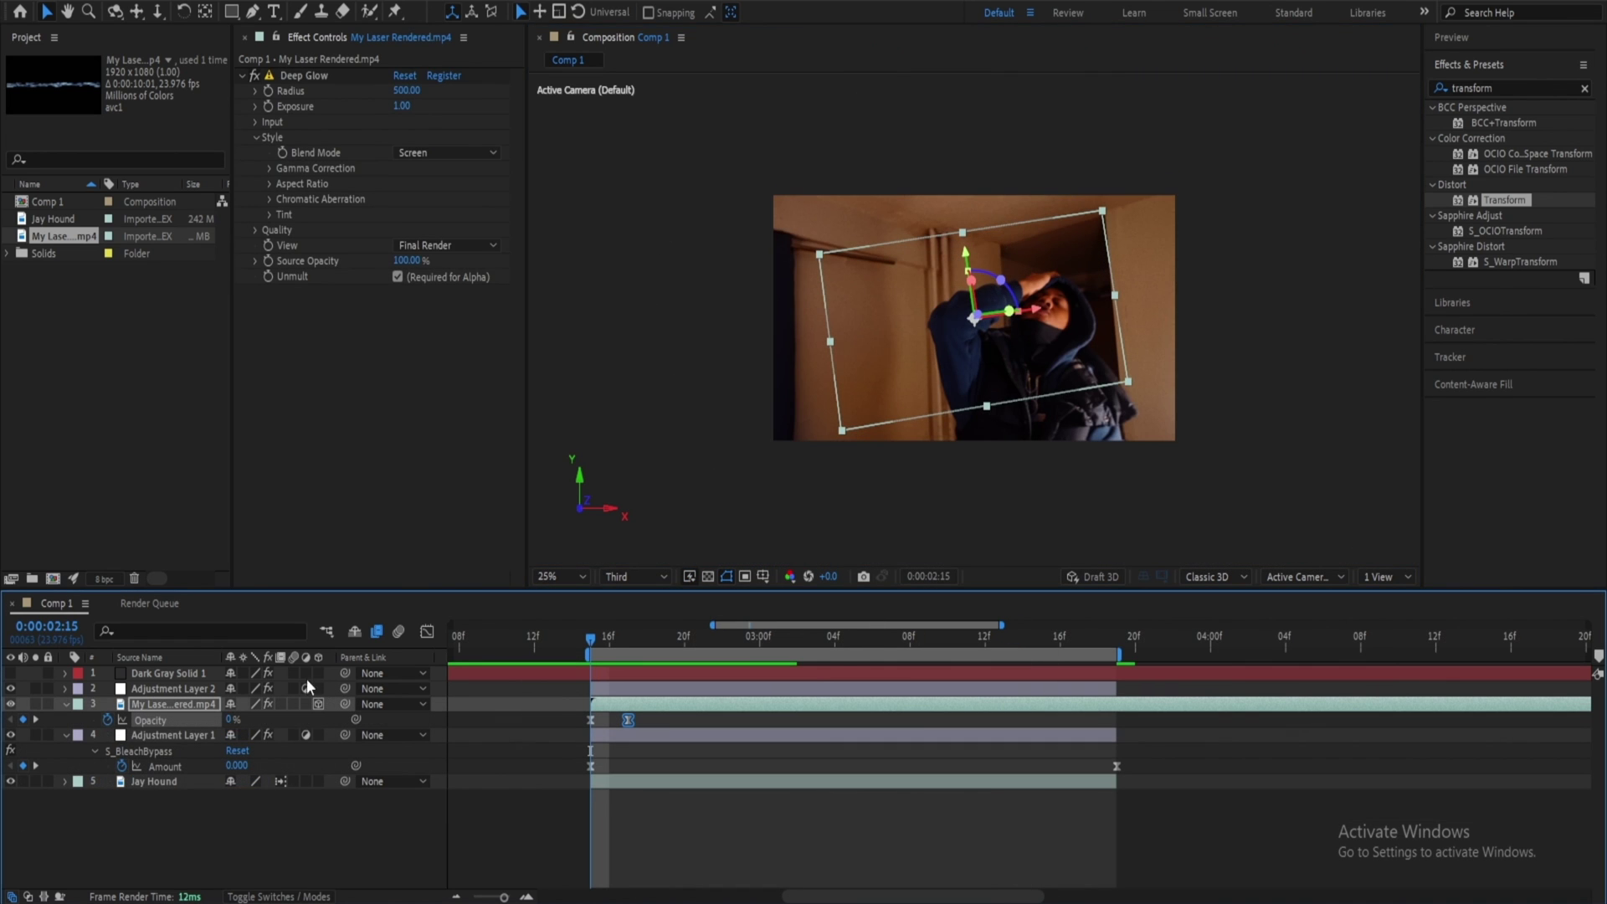
Enable motion blur on all layers, fit the composition in the viewer and play the preview
drag(294, 675, 300, 806)
click(586, 802)
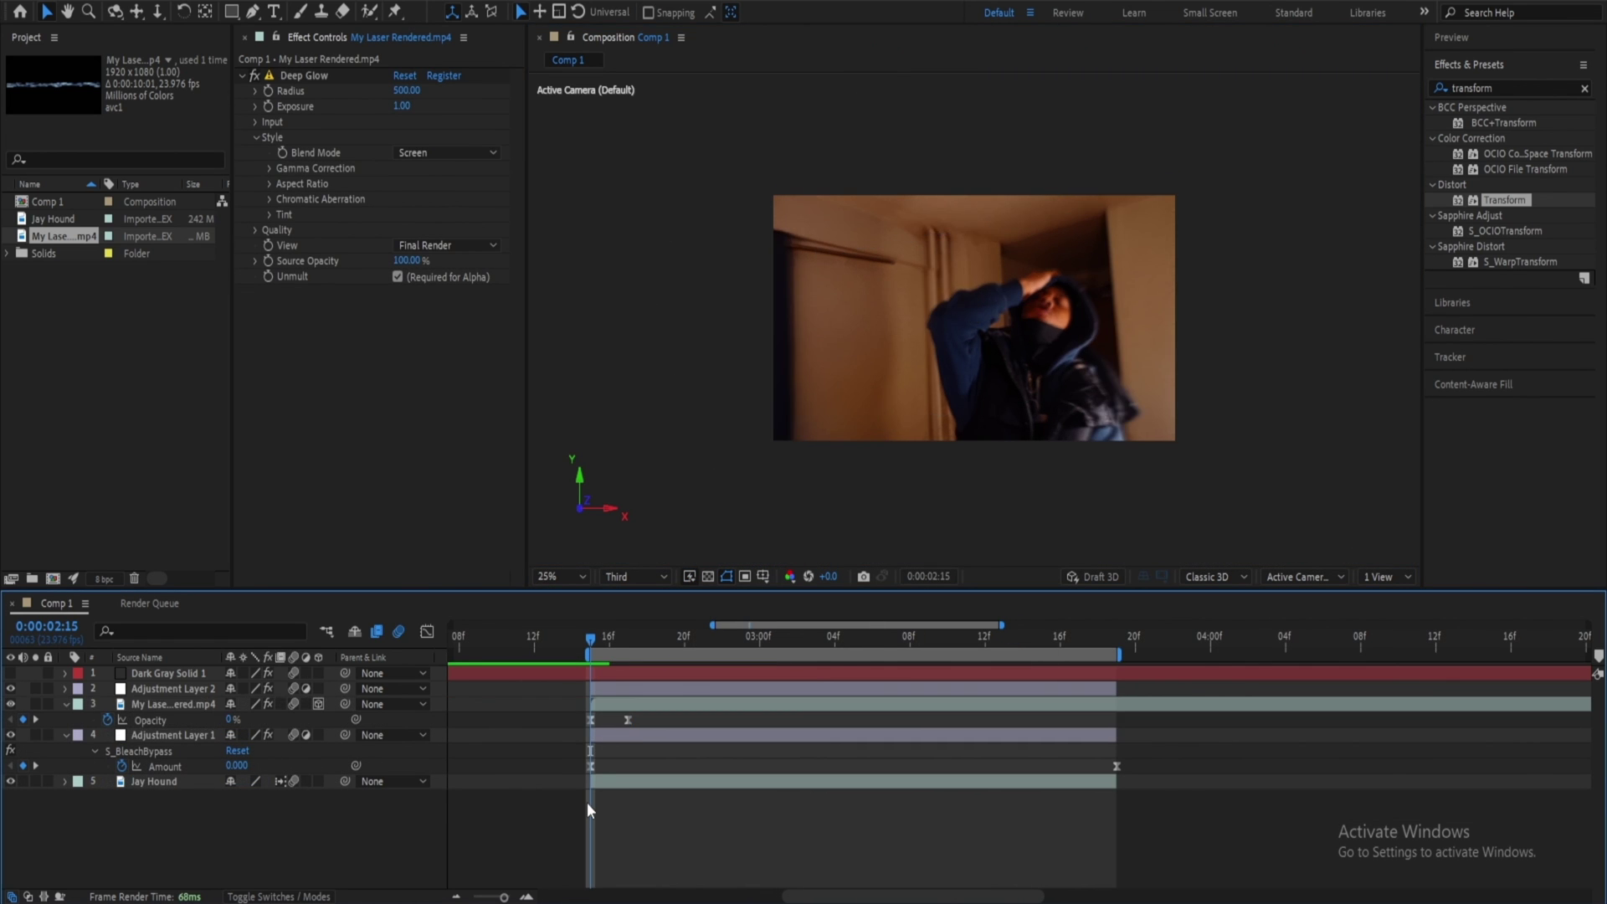
click(554, 580)
click(559, 597)
key(space)
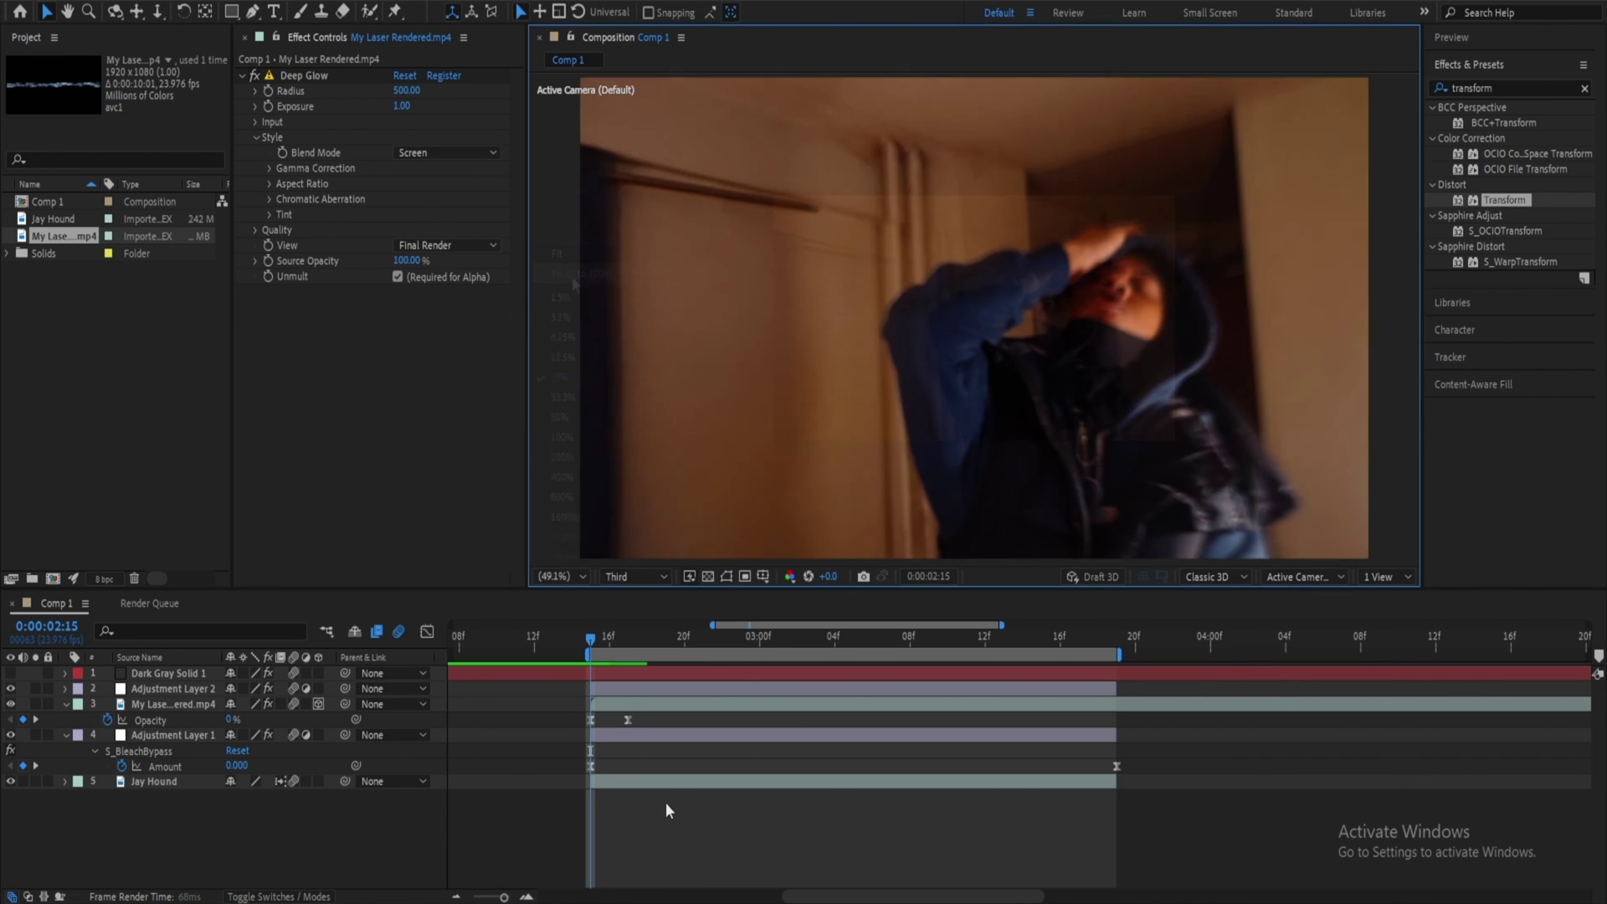